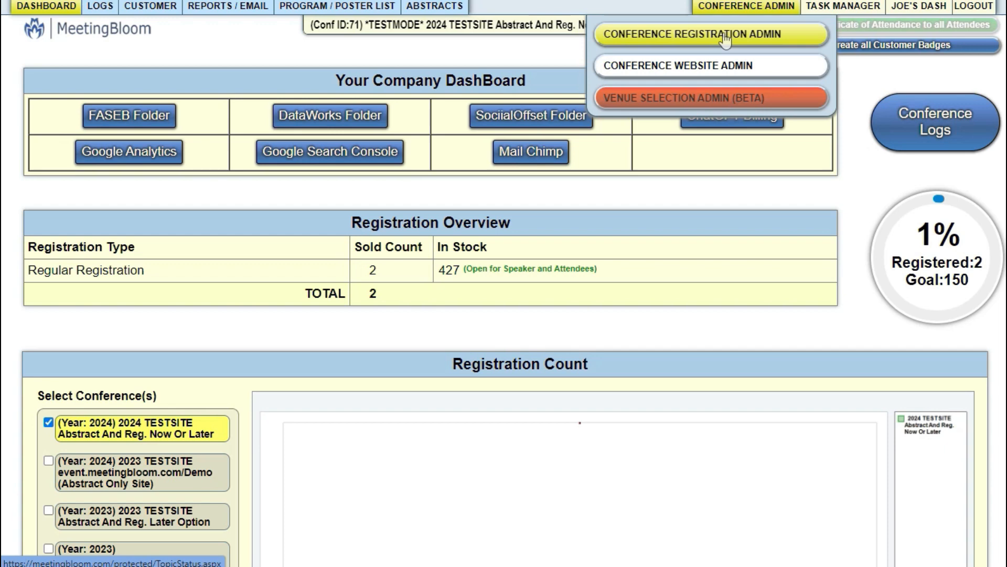
Open the conference registration administration list, include the archived conferences, and hide them again
left_click(726, 36)
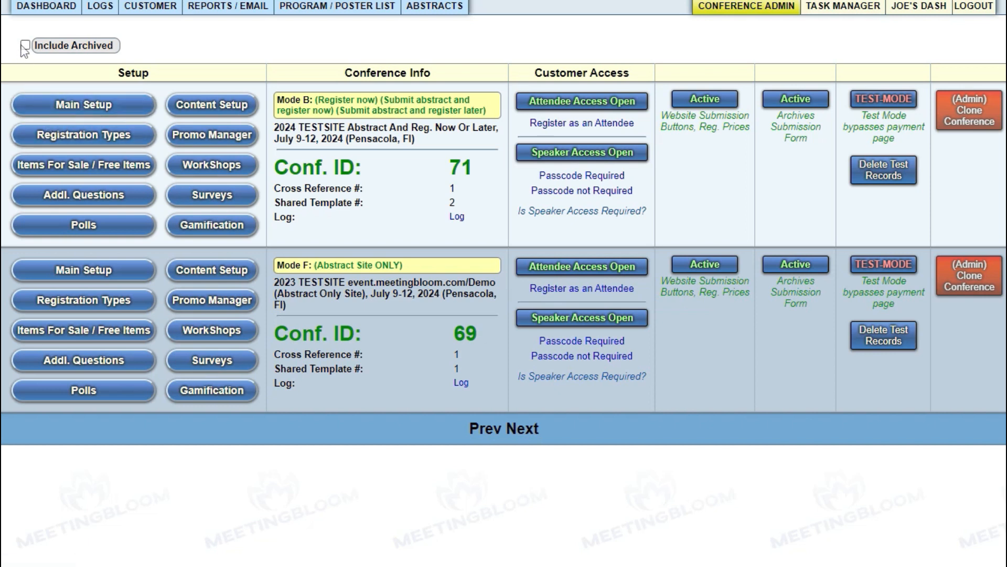
left_click(45, 50)
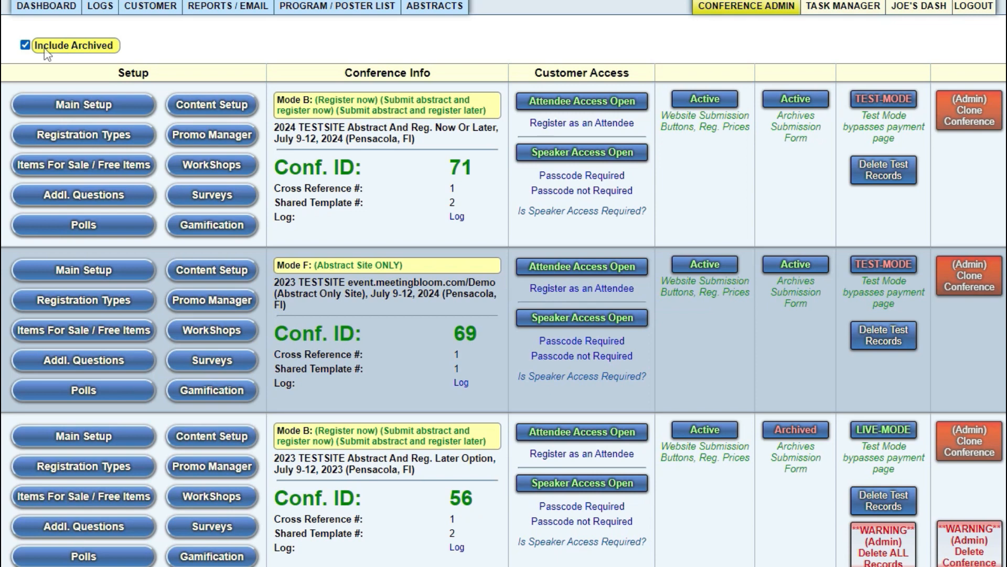
left_click(46, 52)
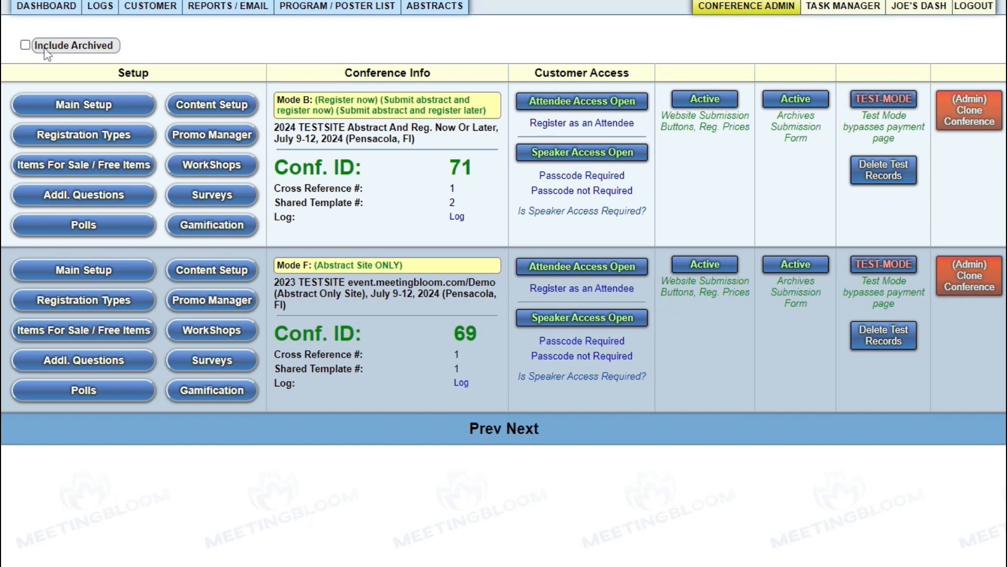
Open the main setup of the conference with ID 71 and go to its Conference General Setup section
left_click(75, 111)
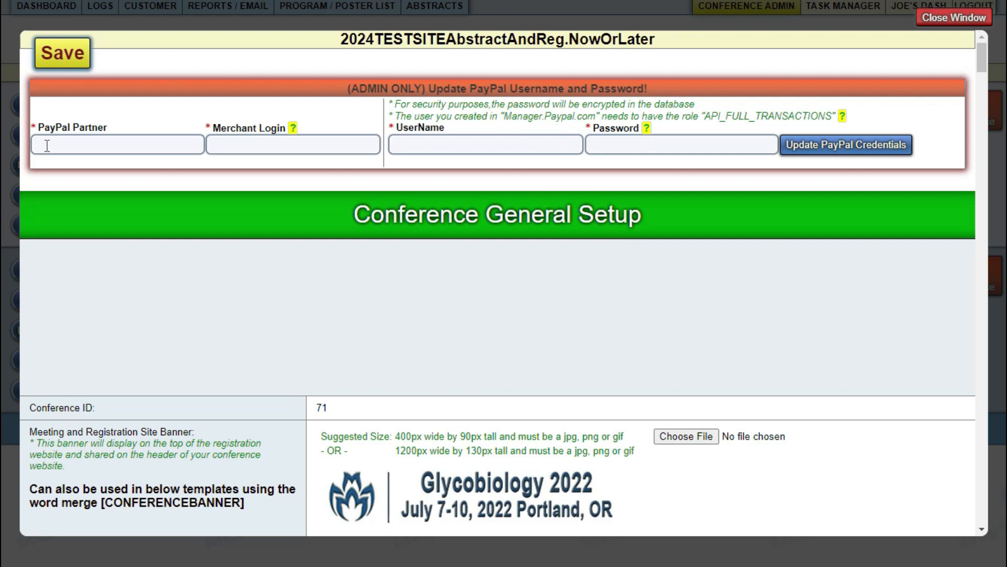
mouse_move(293, 130)
scroll(418, 209, "down", 3)
left_click_drag(386, 63, 700, 71)
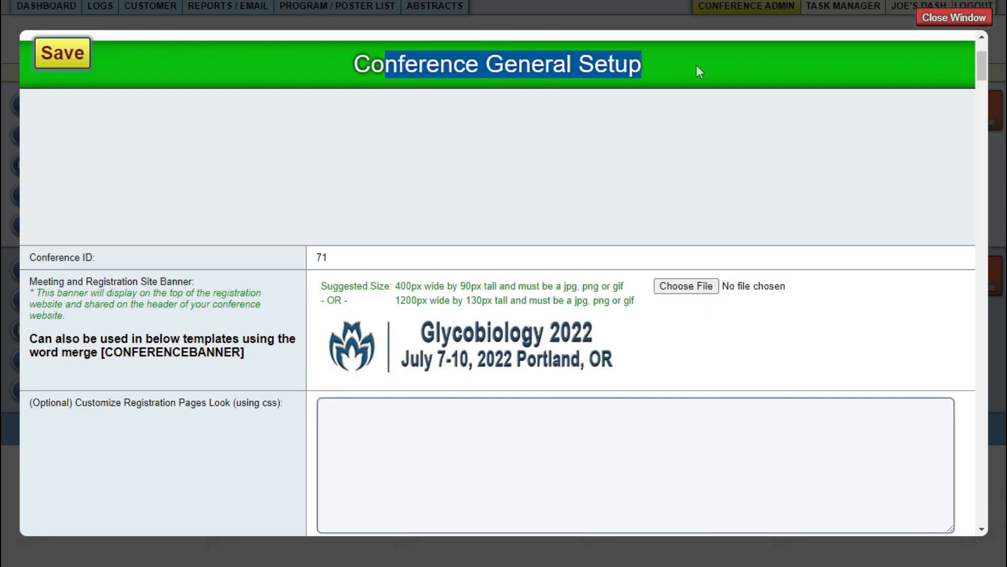
scroll(317, 156, "down", 3)
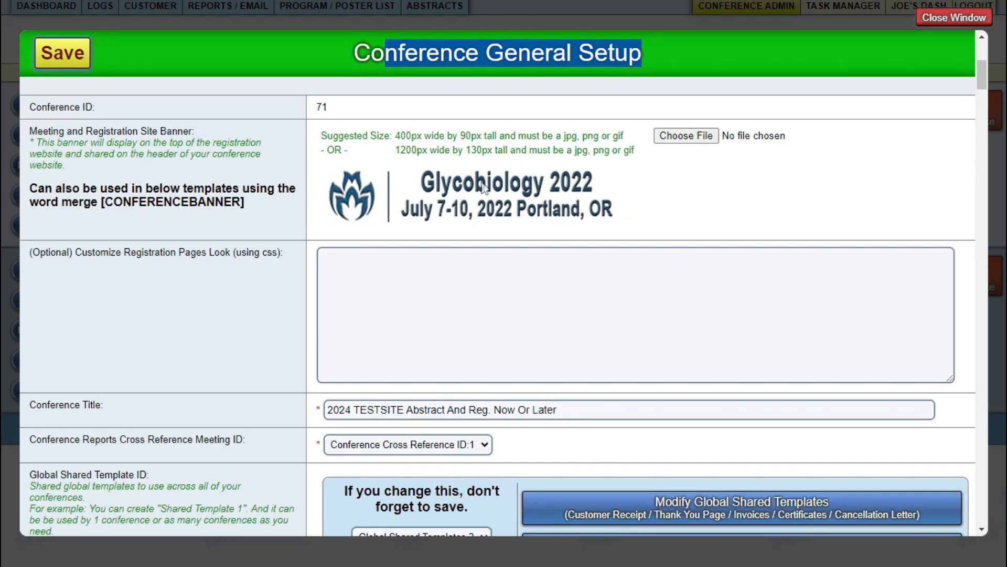
Examine the meeting and registration site banner and its two suggested image sizes
left_click_drag(484, 189, 417, 167)
scroll(180, 282, "down", 2)
scroll(180, 281, "up", 2)
left_click_drag(354, 135, 521, 135)
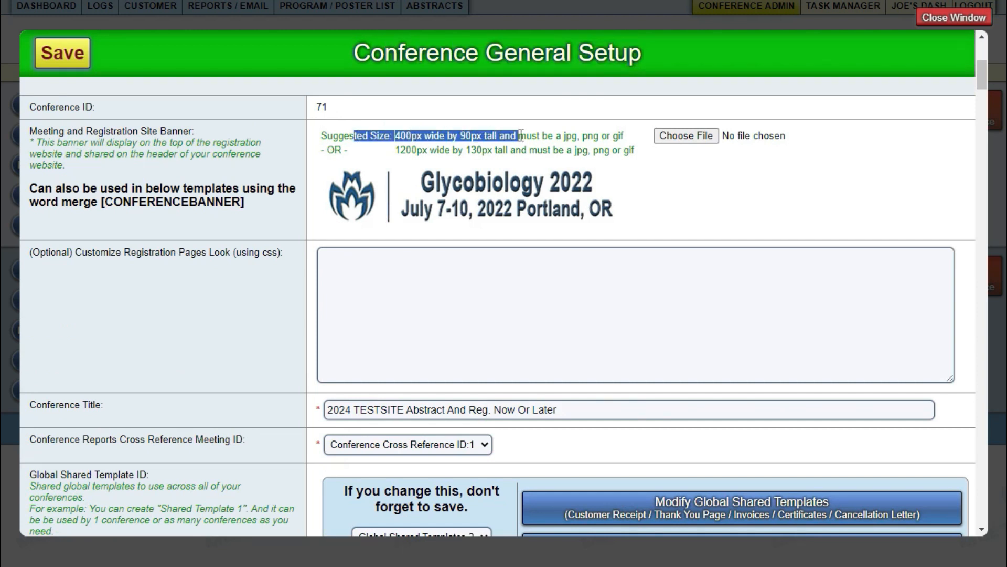
left_click(400, 147)
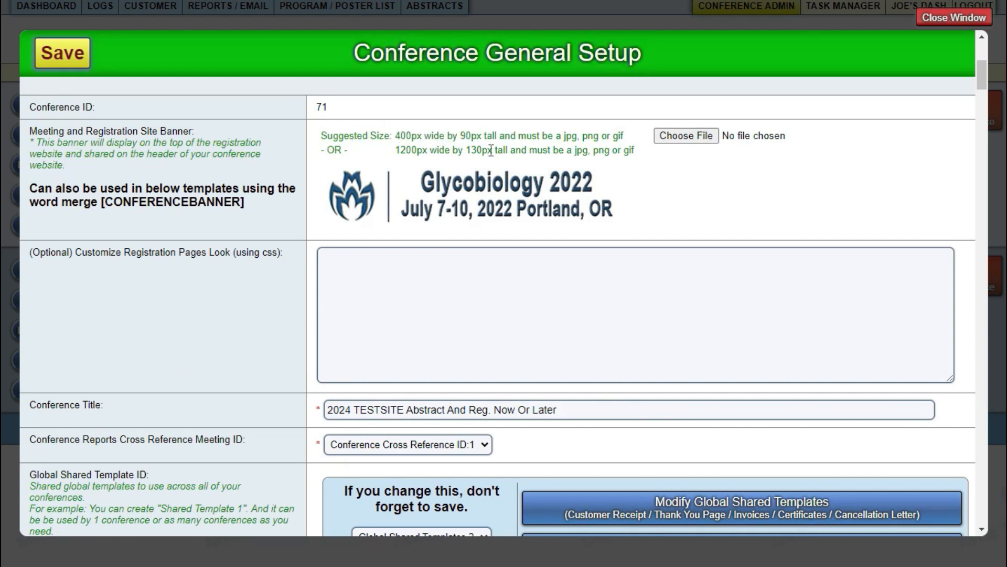
Review the optional CSS customization field for the registration pages and the conference title
scroll(268, 247, "down", 2)
left_click(343, 227)
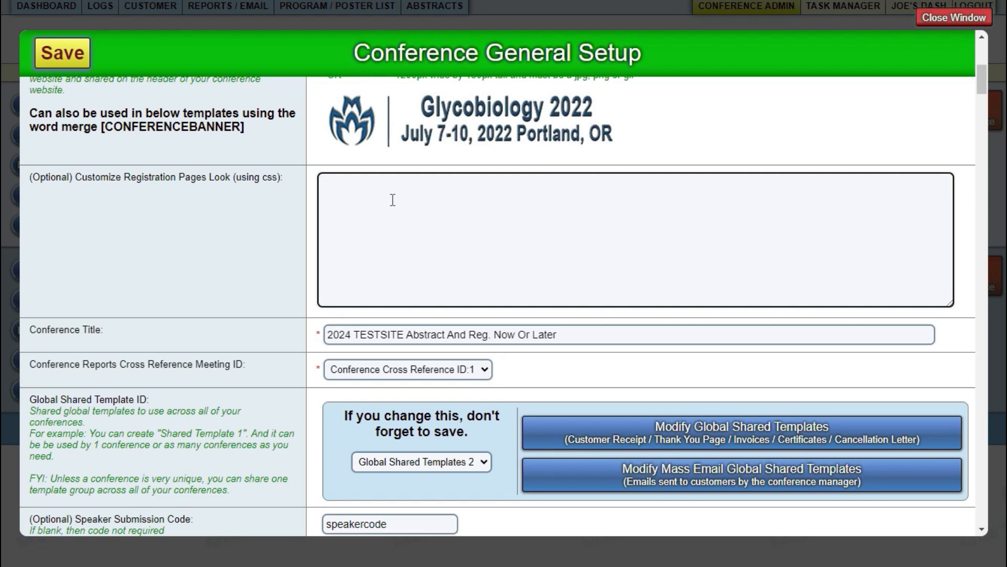
scroll(393, 200, "up", 1)
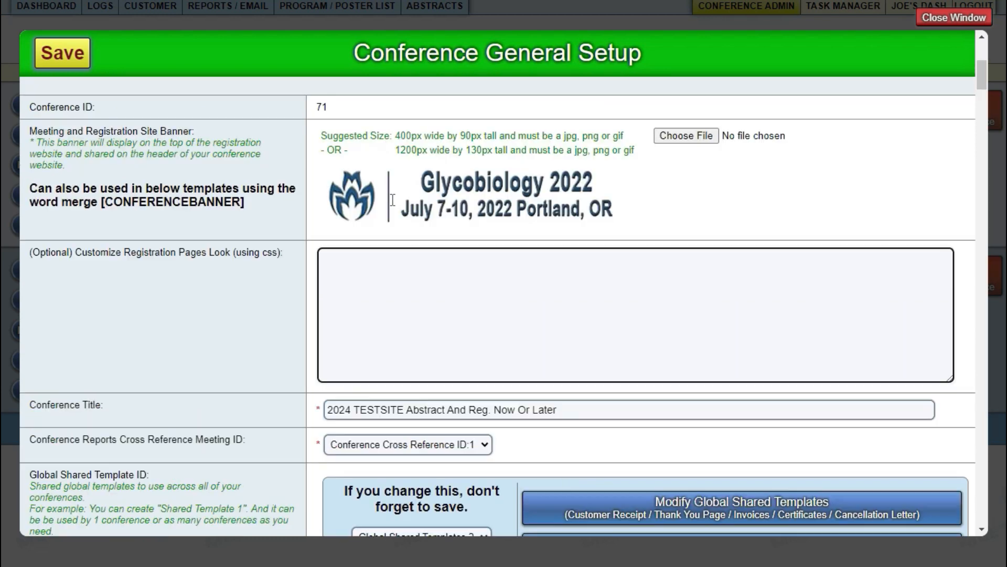
scroll(392, 201, "down", 1)
left_click_drag(328, 334, 593, 334)
scroll(595, 332, "down", 1)
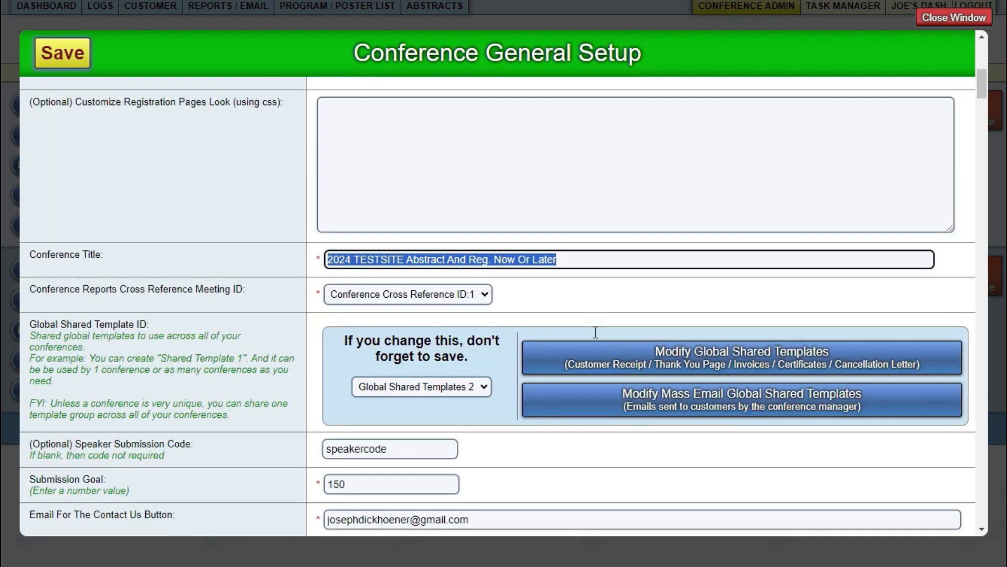
Check the available choices for the conference reports cross reference meeting ID and the global shared template ID
left_click(400, 295)
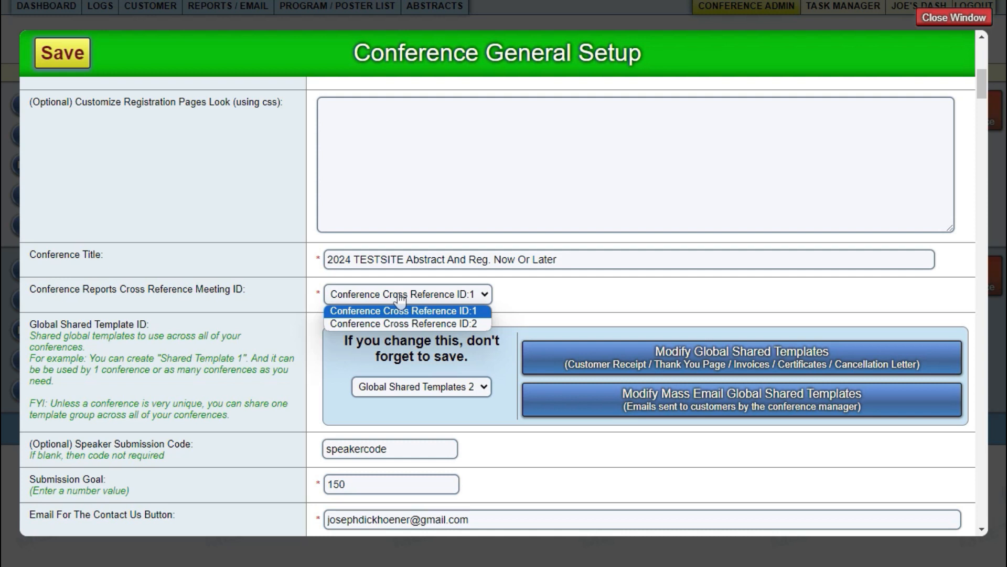
left_click(401, 298)
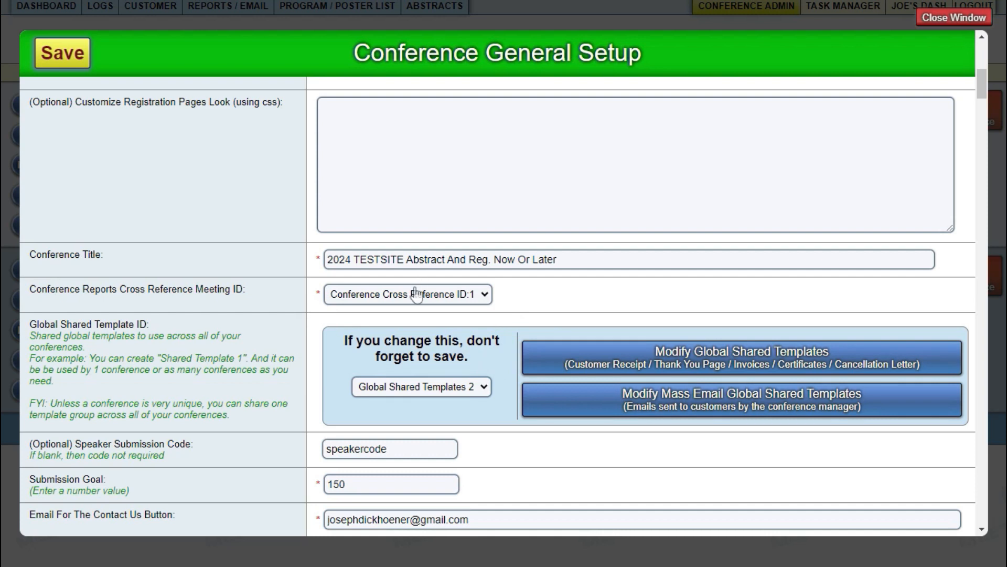
left_click(429, 393)
left_click(429, 392)
Open the global shared templates and review the payment thank-you template's confirmation email subject line and message body
left_click(694, 362)
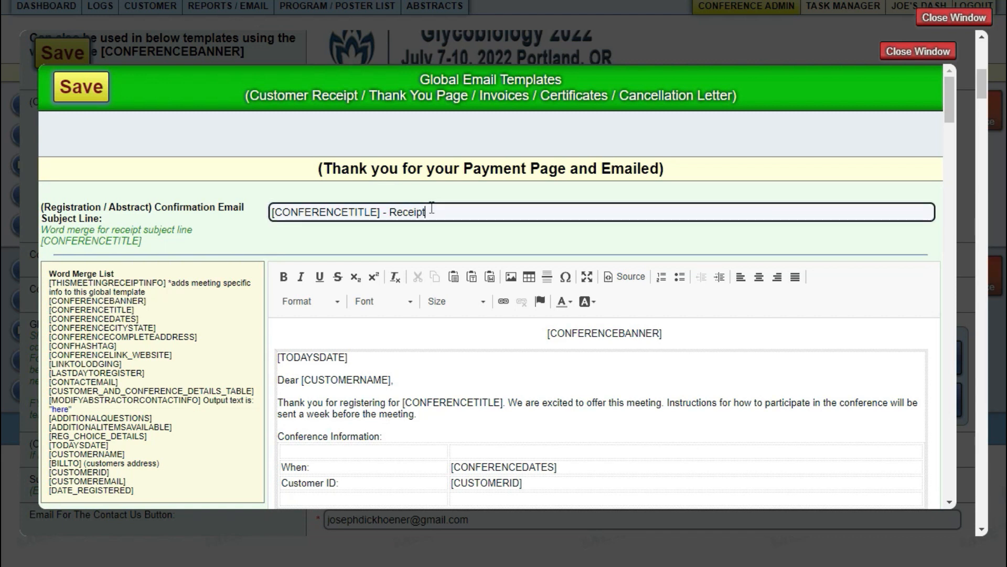
left_click_drag(431, 210, 266, 211)
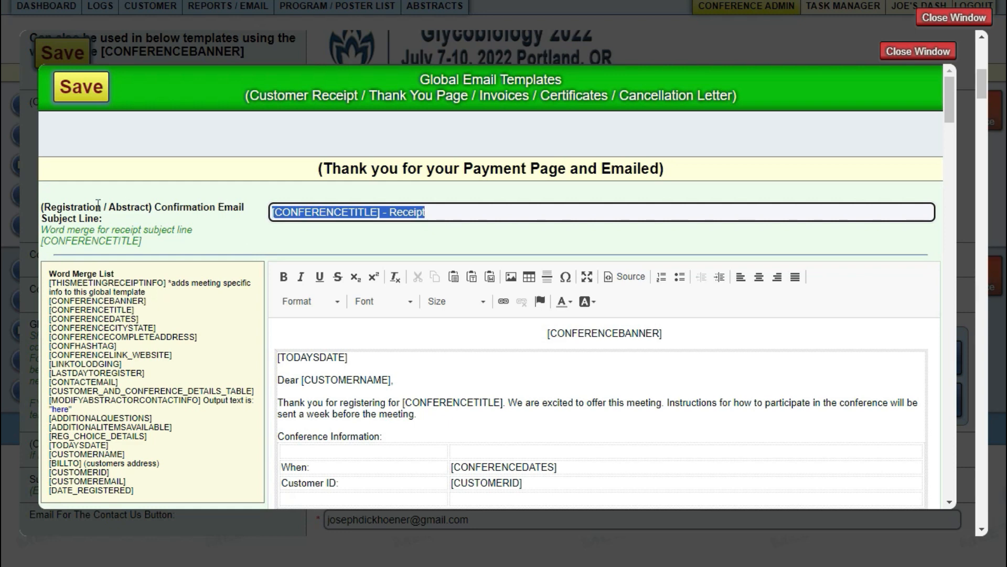
left_click_drag(105, 218, 64, 220)
scroll(288, 233, "down", 3)
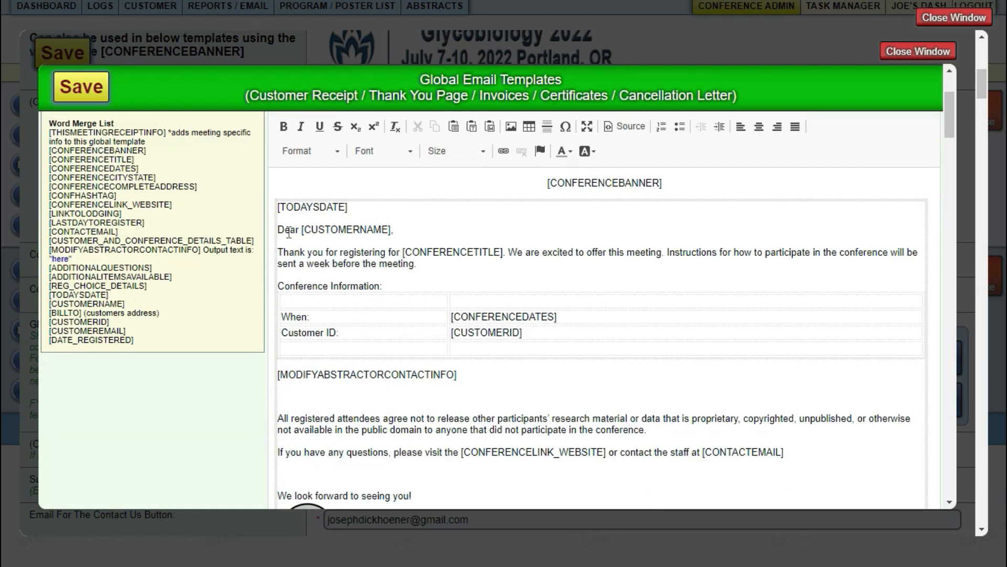
scroll(288, 235, "up", 1)
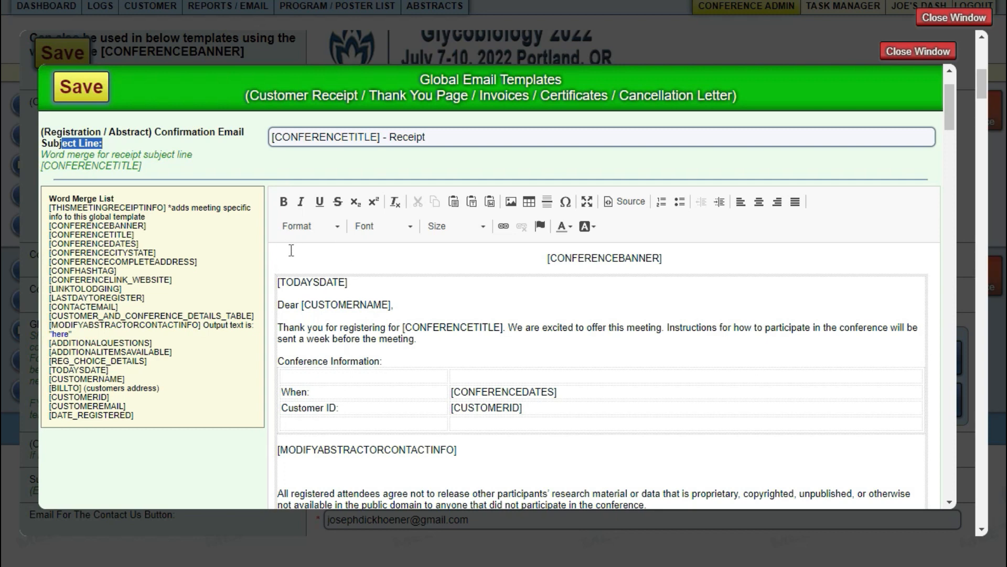
scroll(453, 148, "up", 1)
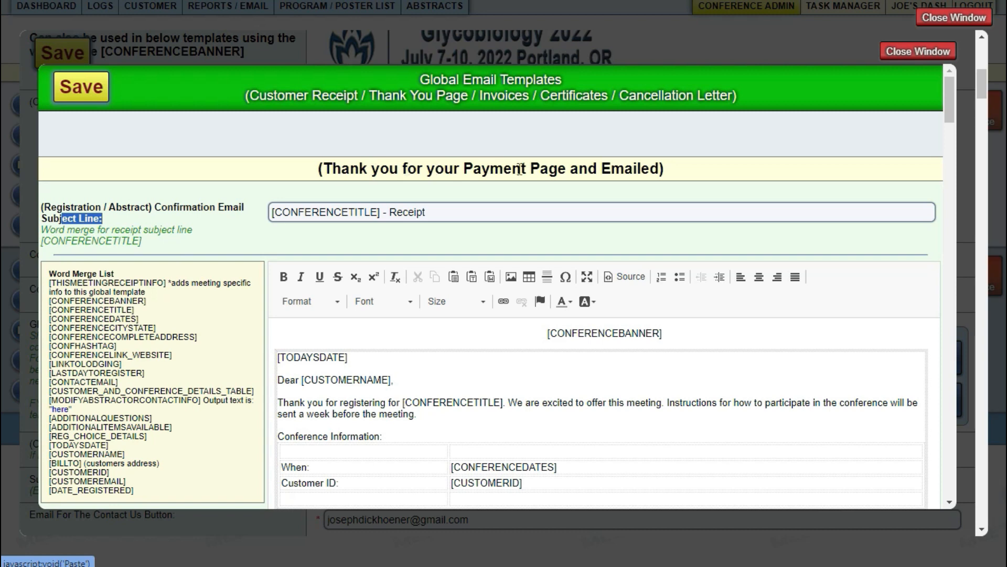
scroll(319, 286, "down", 4)
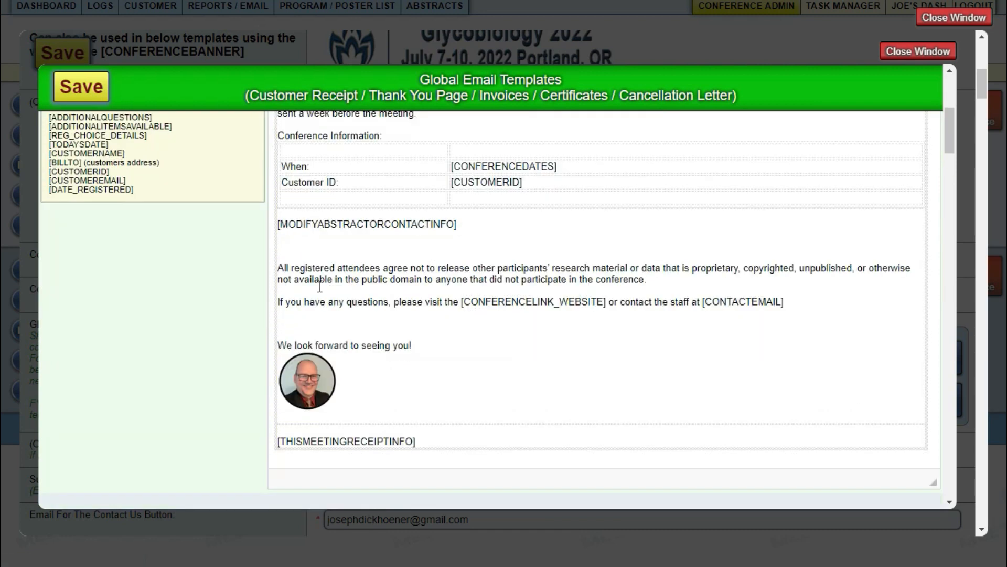
scroll(464, 353, "up", 3)
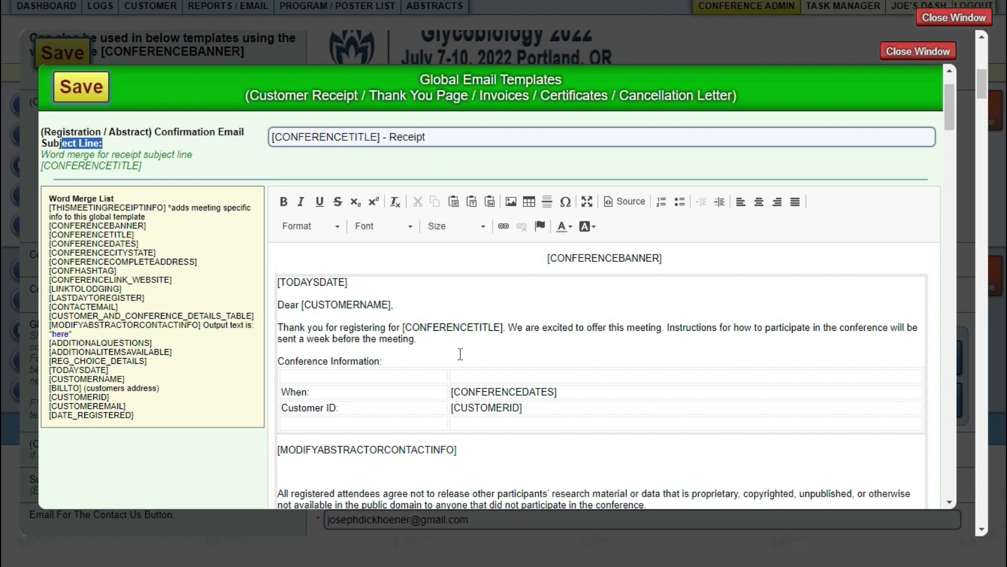
Examine the word merge list for the payment thank-you template and compare it with the message body
left_click(461, 354)
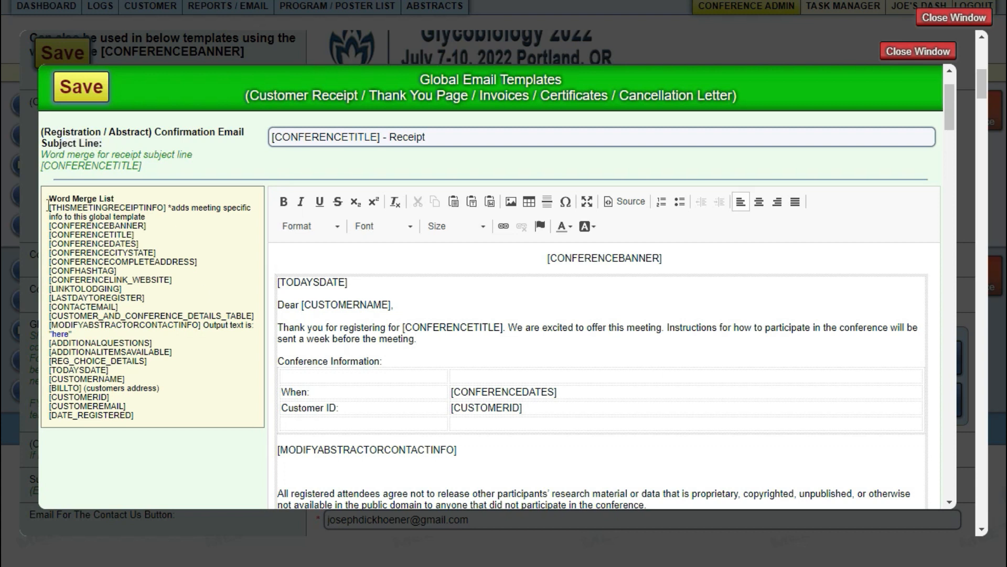
left_click_drag(48, 208, 154, 426)
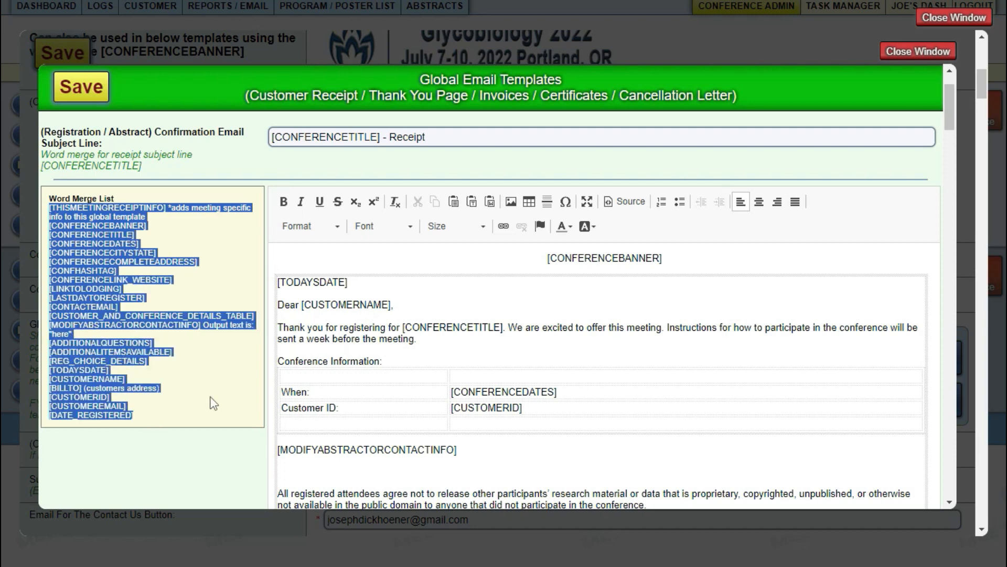
scroll(241, 403, "down", 7)
scroll(241, 402, "up", 2)
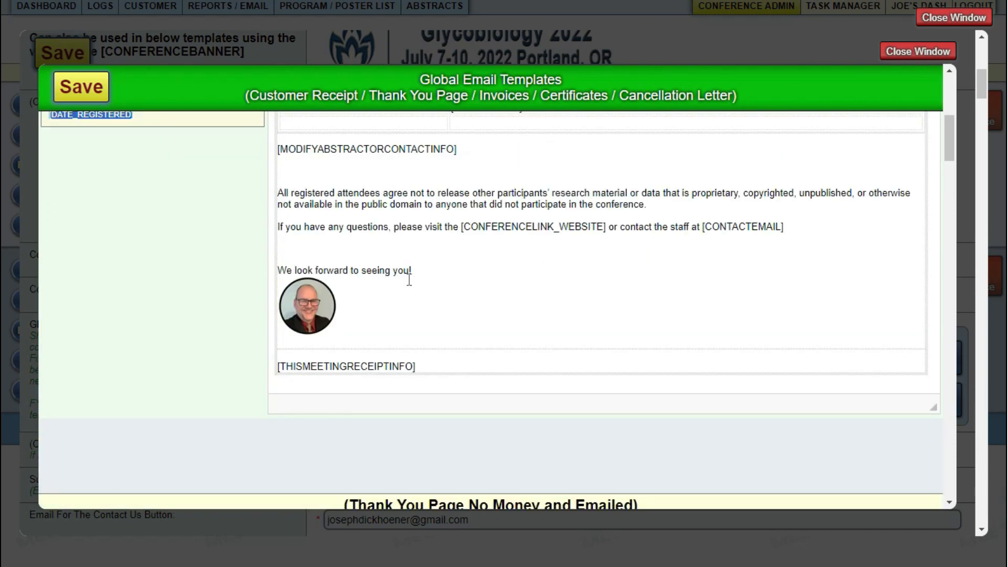
scroll(419, 308, "up", 2)
scroll(419, 309, "up", 8)
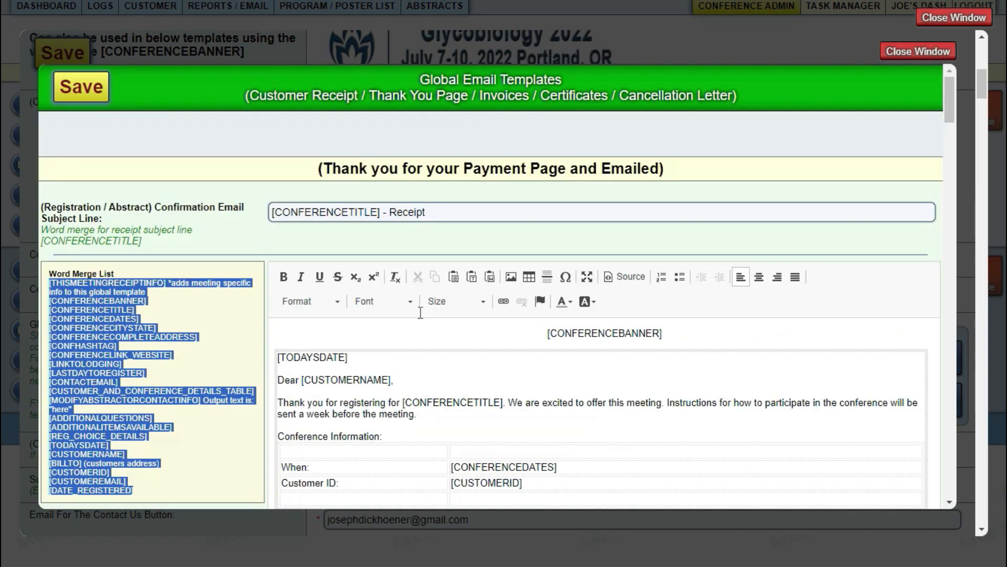
scroll(419, 308, "down", 4)
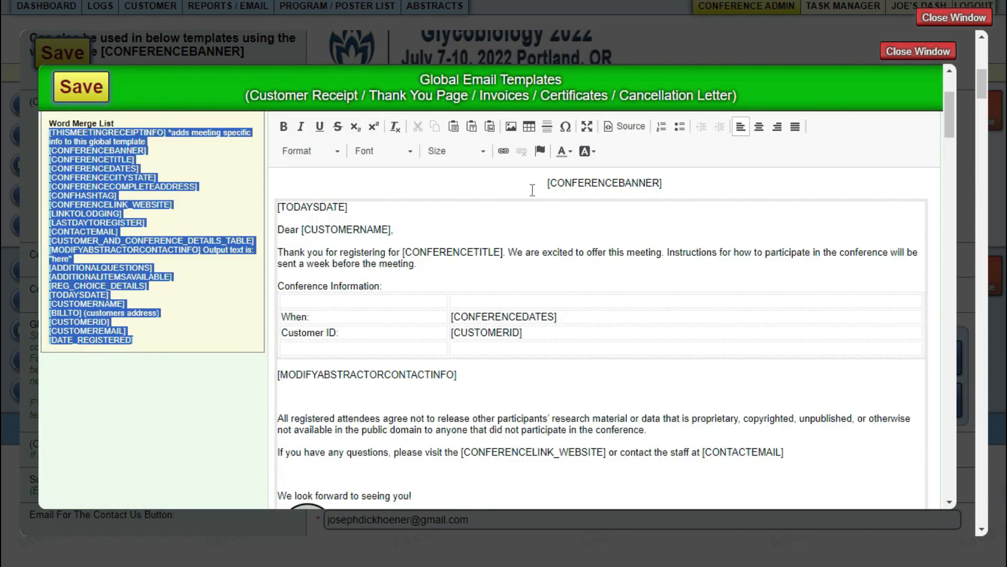
Select the [CONFERENCEBANNER] word merge in the receipt template, and close the templates to check the banner image in the general setup
left_click_drag(532, 183, 686, 182)
left_click(695, 186)
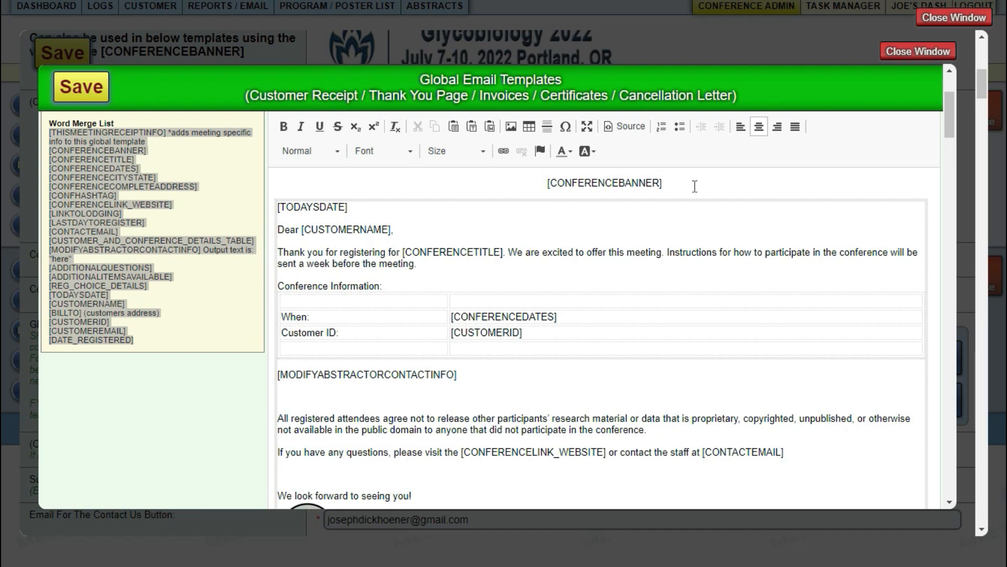
left_click_drag(544, 191, 695, 172)
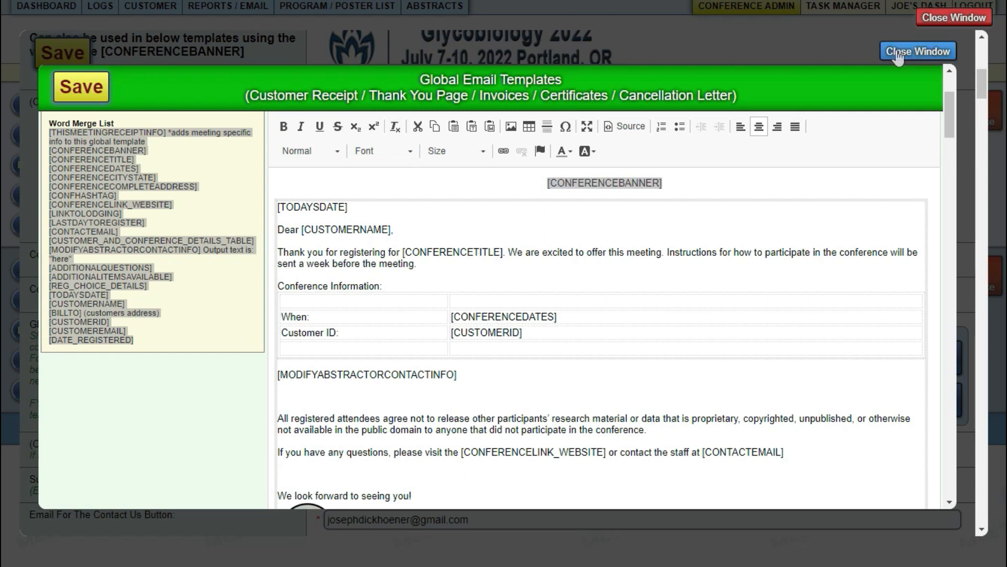
left_click(903, 51)
scroll(367, 310, "down", 5)
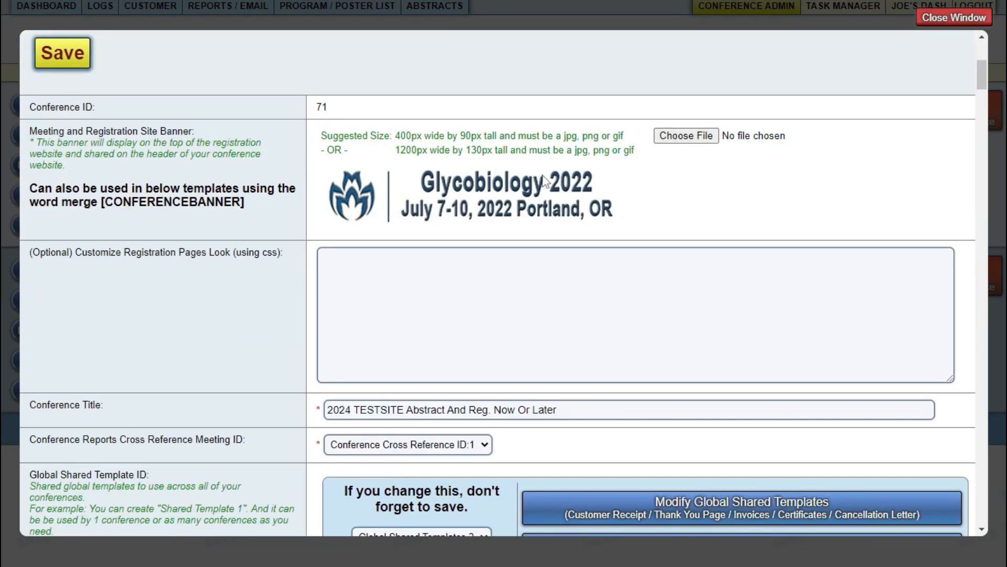
scroll(646, 268, "down", 3)
Reopen the global shared templates and examine the payment thank-you message down to its signature image and [THISMEETINGRECEIPTINFO] merge
left_click(732, 359)
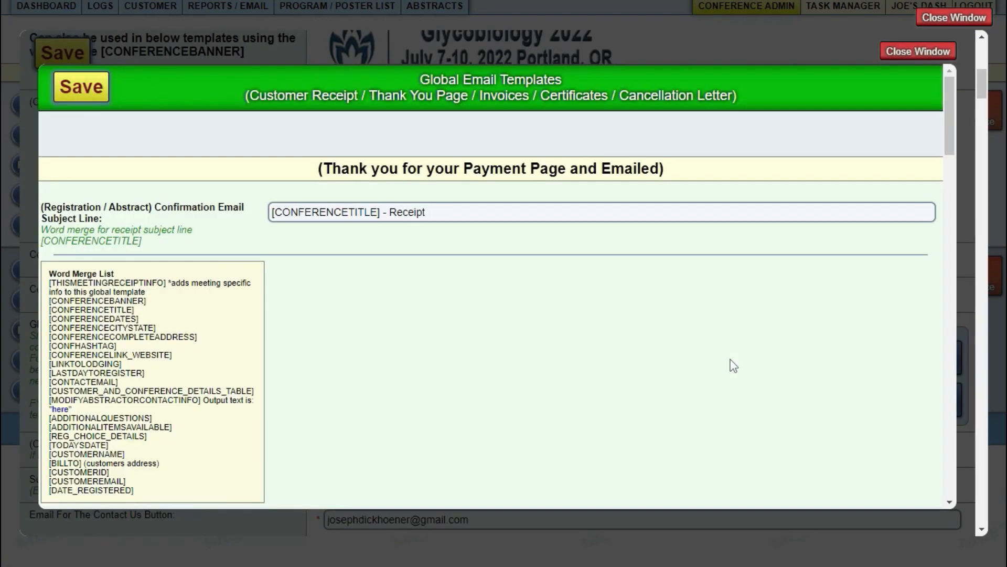
scroll(194, 338, "down", 3)
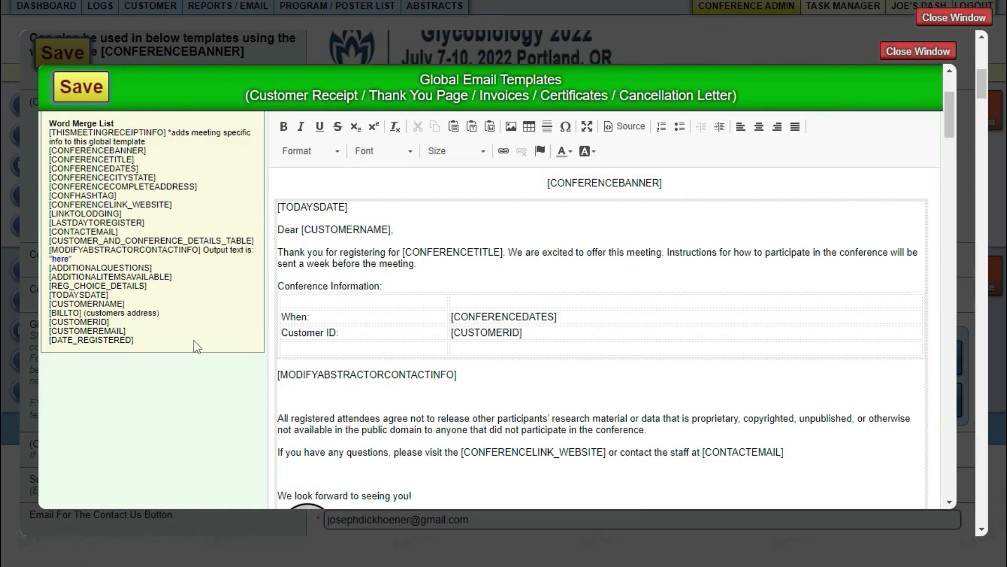
scroll(194, 340, "down", 2)
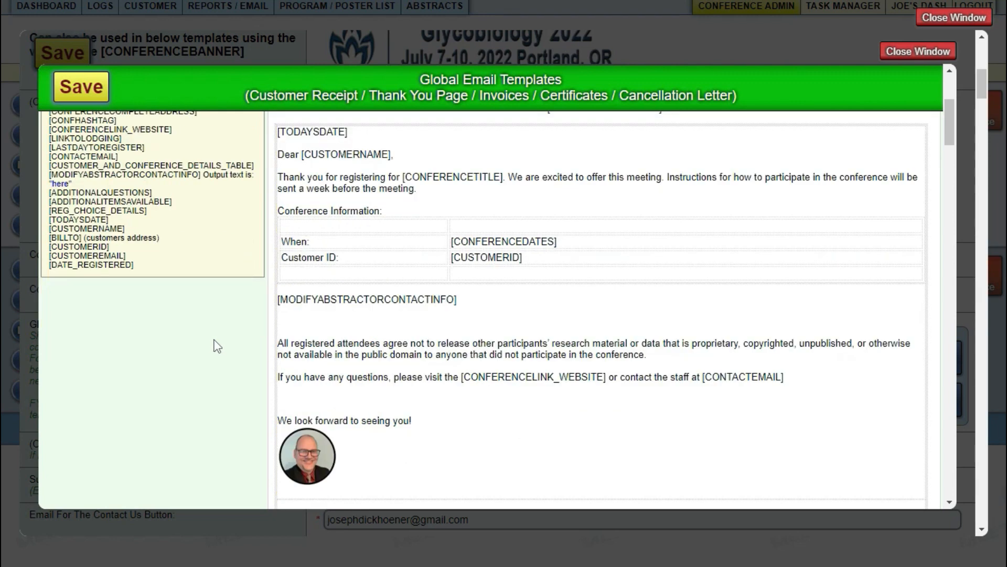
scroll(218, 347, "down", 2)
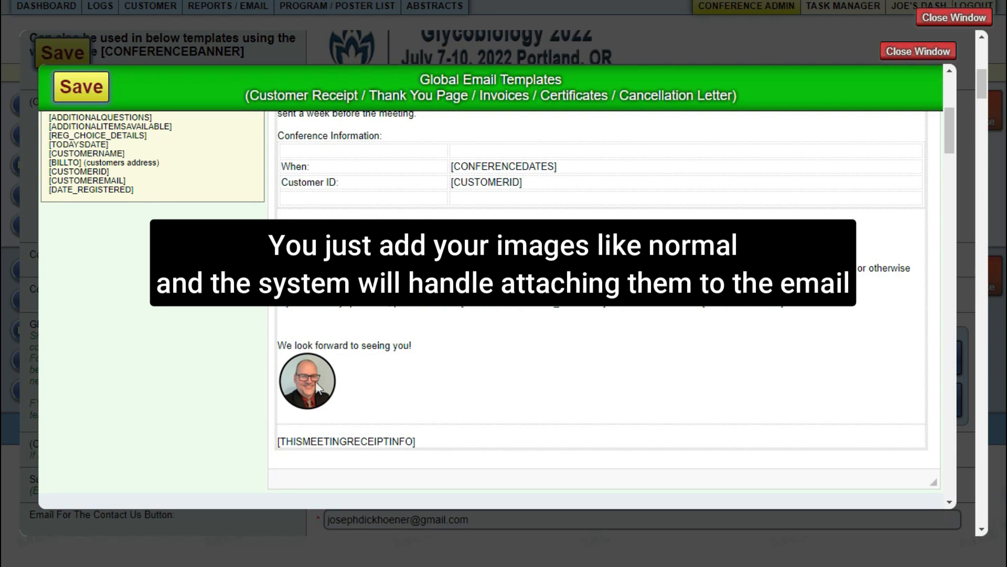
scroll(316, 381, "up", 2)
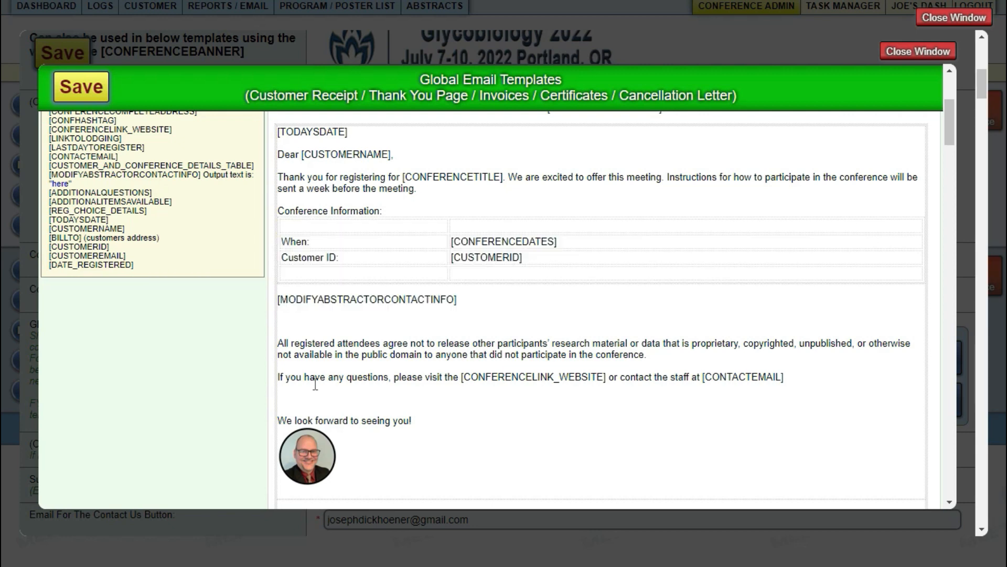
scroll(315, 384, "down", 2)
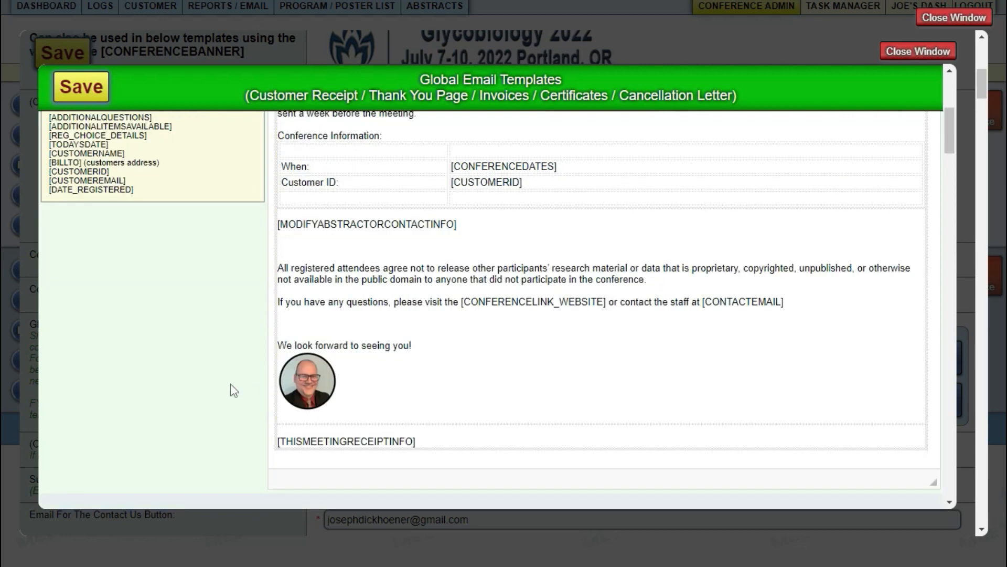
Examine the global templates for the no-money thank-you page and for submitting an abstract now and registering later
scroll(235, 391, "down", 10)
left_click_drag(323, 213, 654, 201)
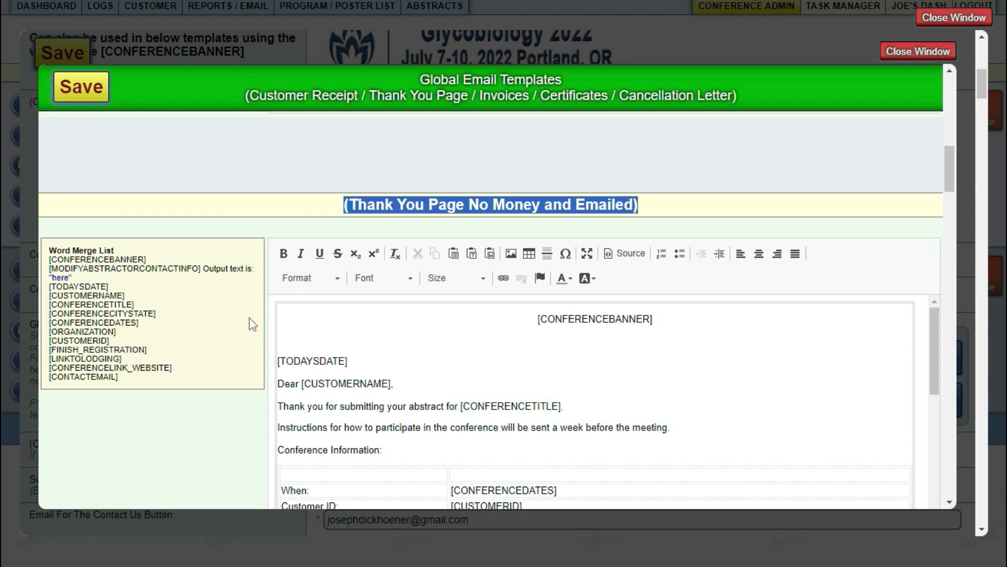
scroll(244, 336, "down", 7)
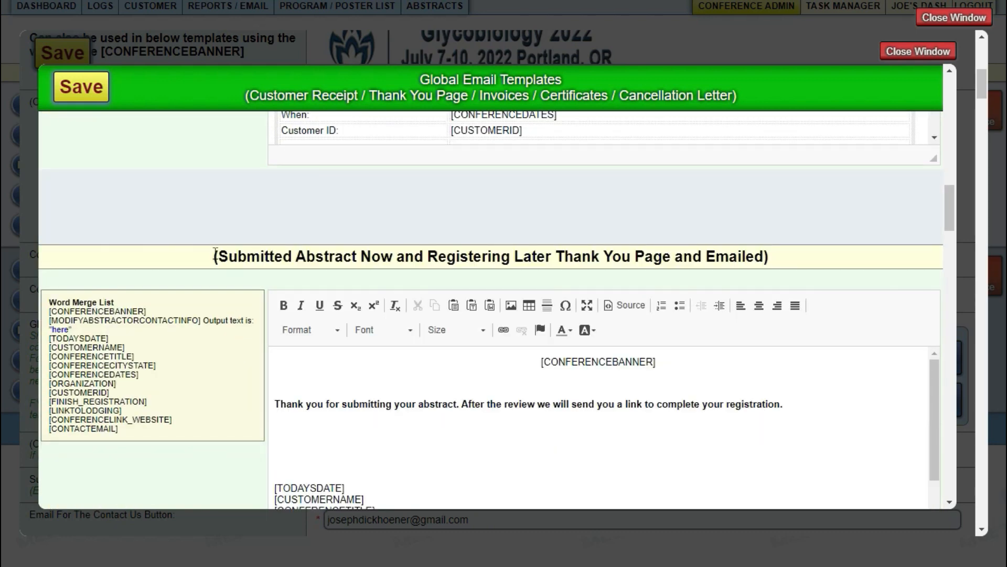
left_click_drag(215, 255, 436, 262)
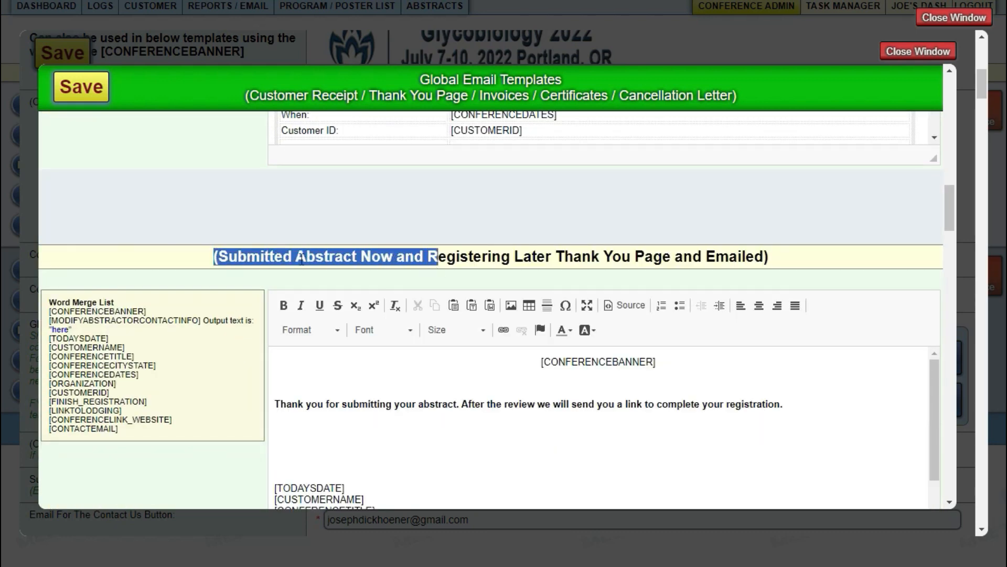
left_click(473, 255)
scroll(202, 374, "down", 3)
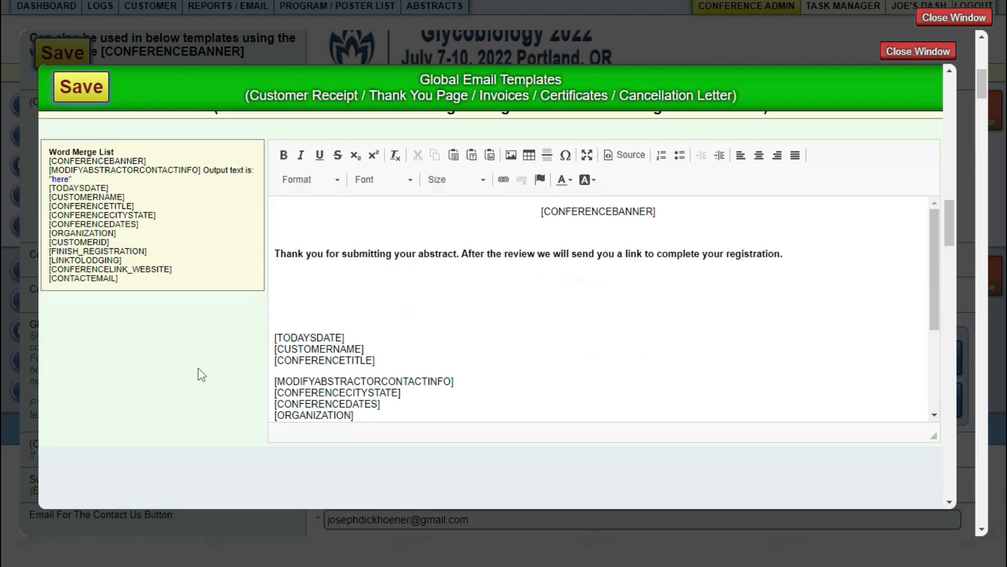
Look over the invoice, Invite a Colleague and Certificate of Attendance templates, and close the global email templates
scroll(202, 374, "down", 10)
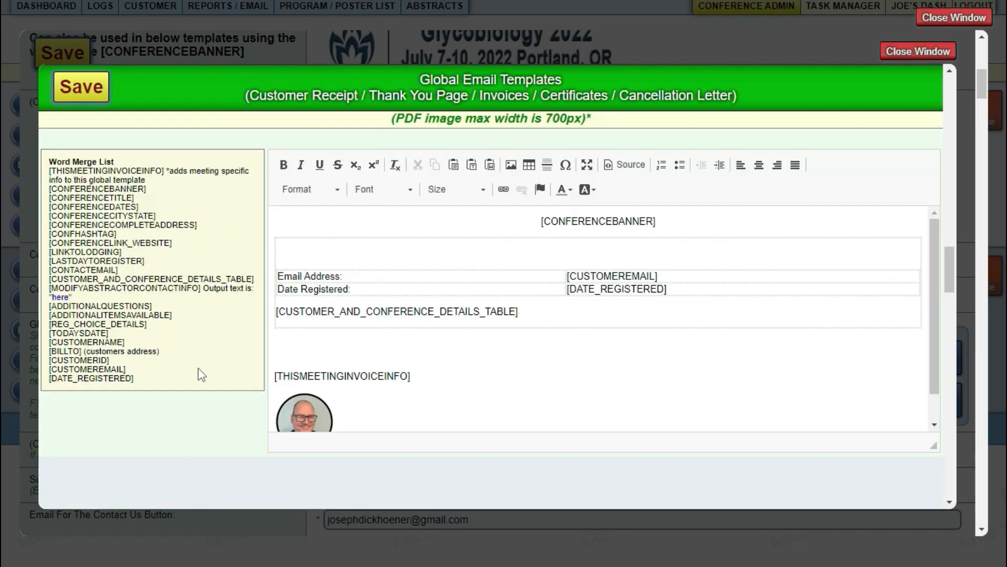
scroll(202, 374, "down", 7)
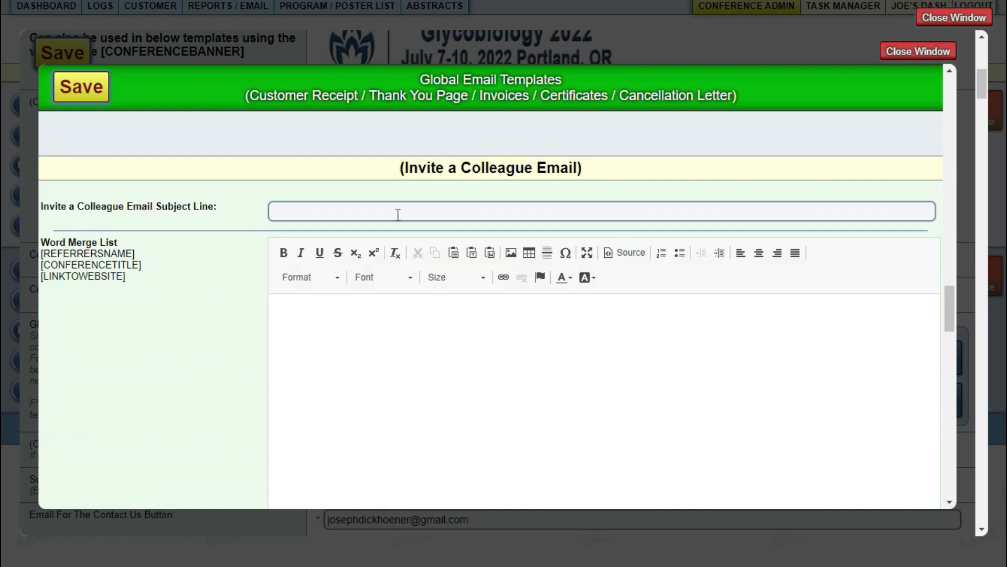
scroll(211, 347, "down", 8)
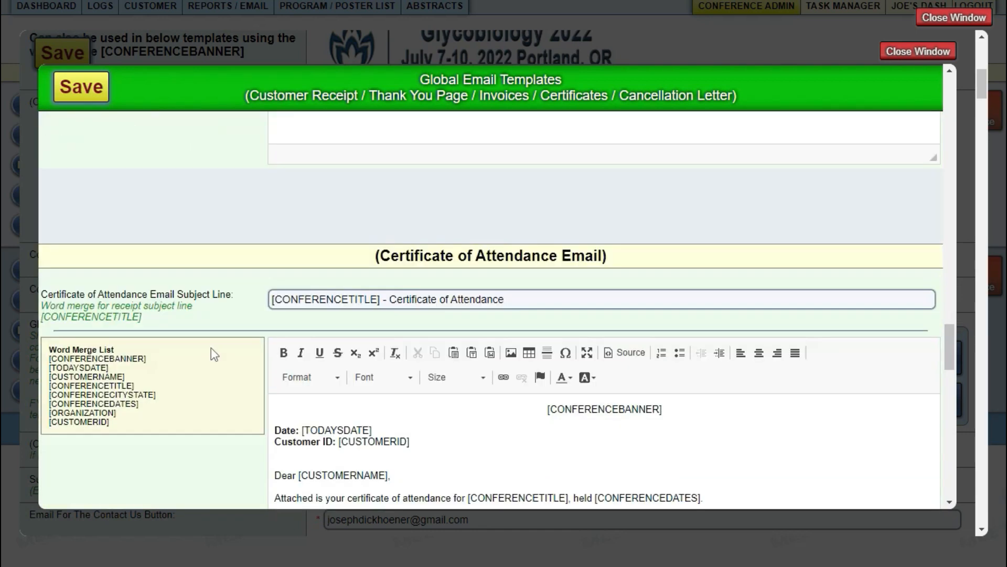
scroll(211, 347, "down", 9)
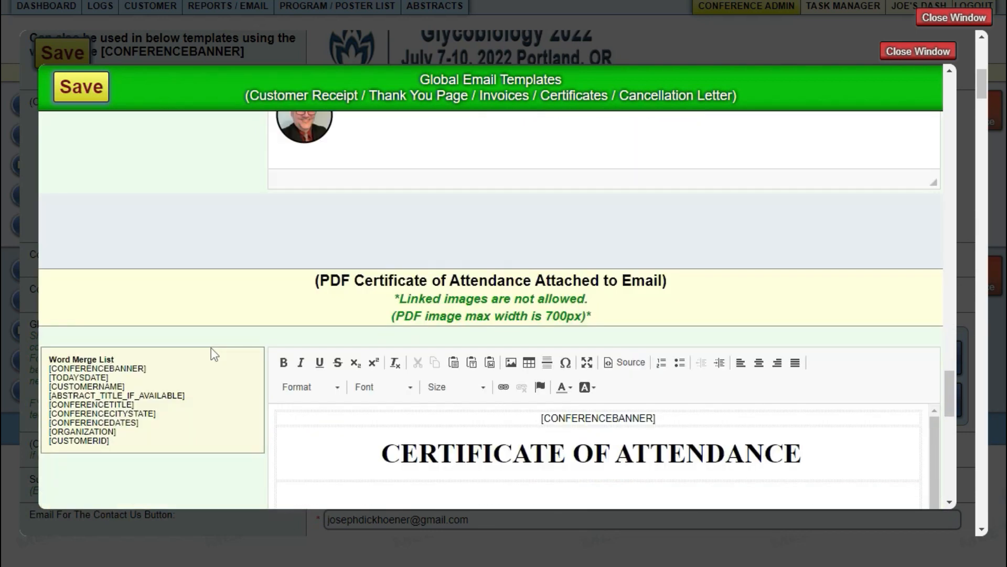
scroll(211, 347, "down", 3)
scroll(211, 347, "up", 1)
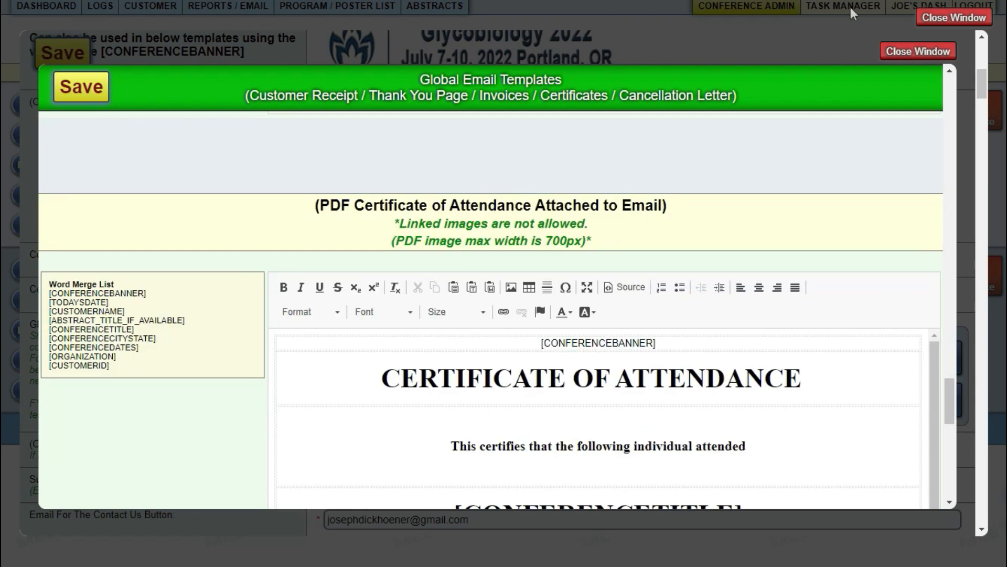
left_click(918, 51)
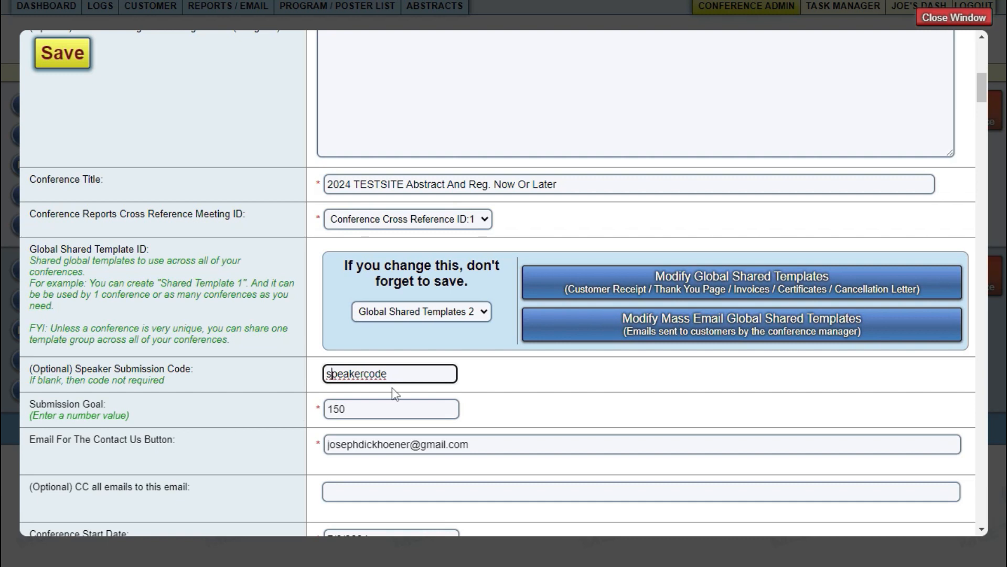
Review the speaker submission code, contact email and optional CC email settings in the general setup
left_click_drag(402, 373, 332, 374)
left_click(279, 373)
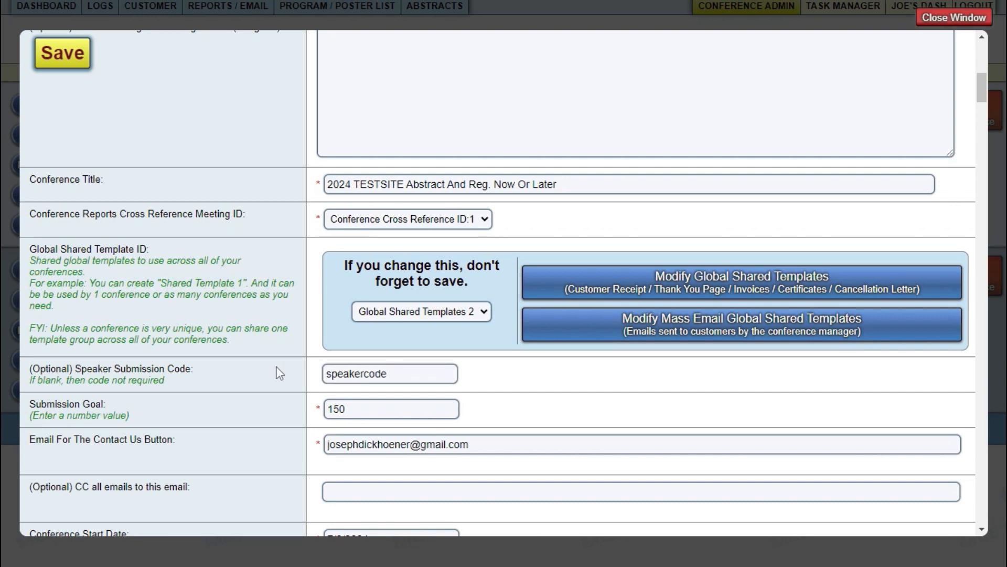
scroll(362, 341, "down", 2)
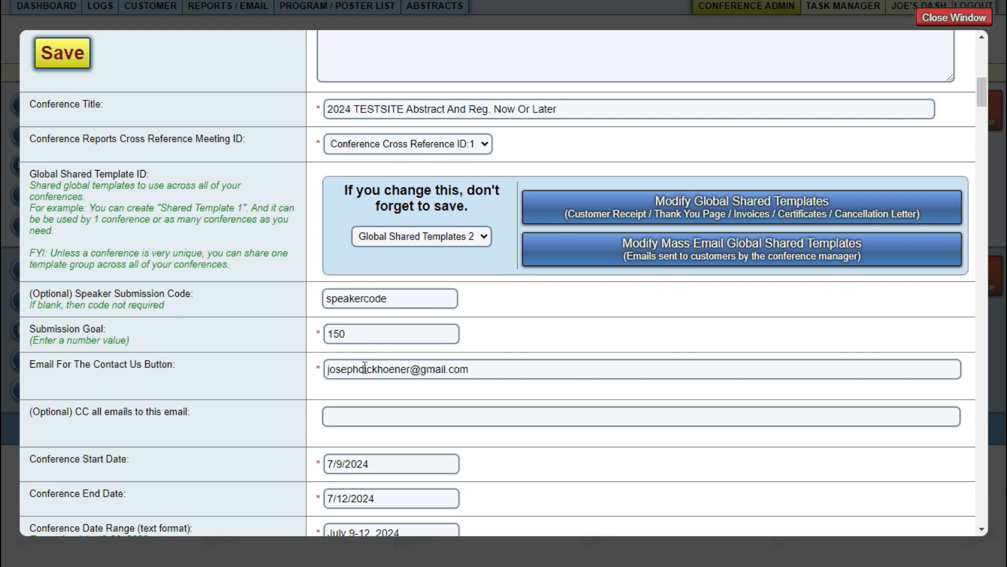
left_click_drag(181, 369, 99, 385)
left_click(97, 386)
scroll(192, 367, "down", 1)
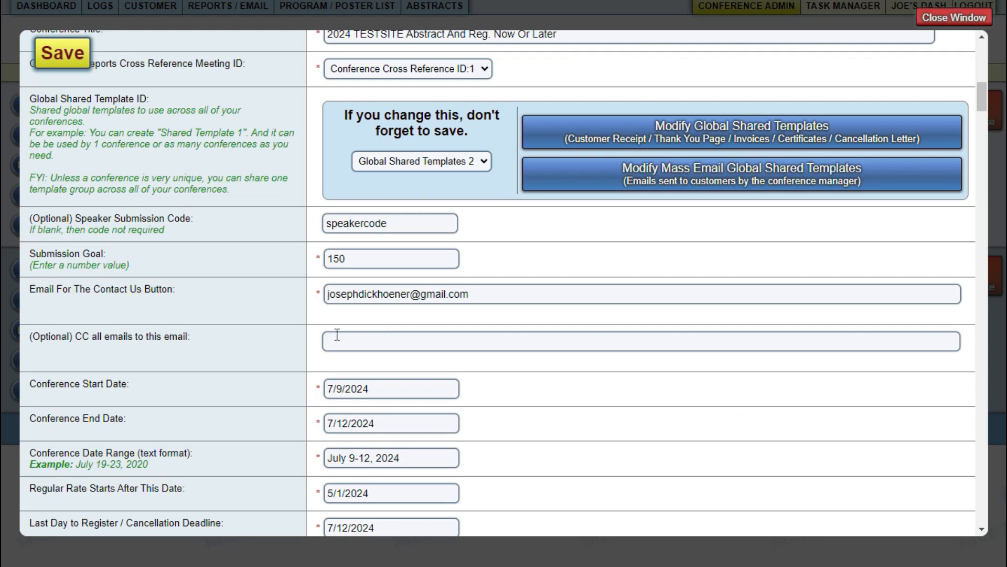
left_click_drag(234, 344, 41, 333)
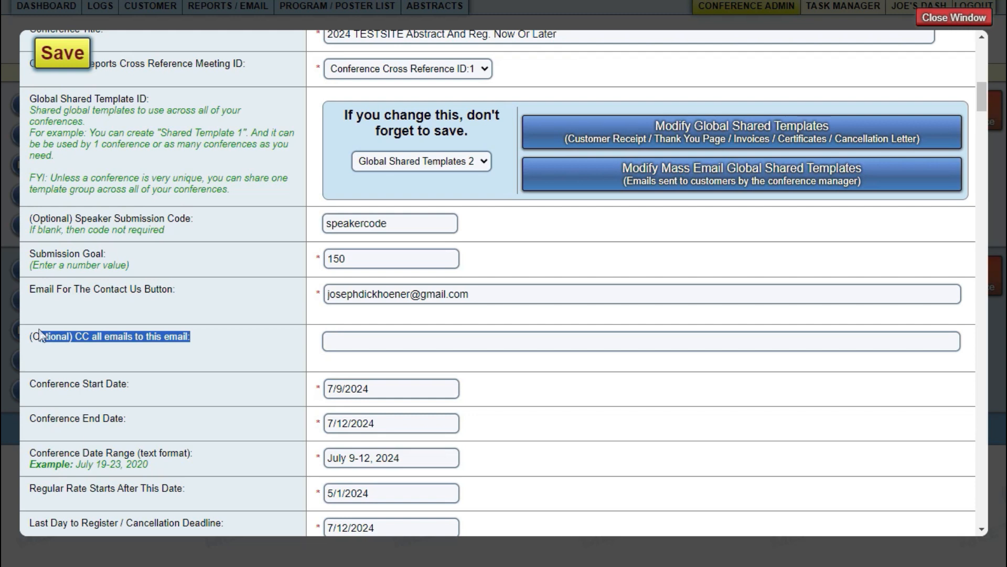
left_click(449, 347)
Review the conference start date, end date and text-format date range fields
scroll(448, 348, "down", 1)
left_click_drag(96, 310, 139, 310)
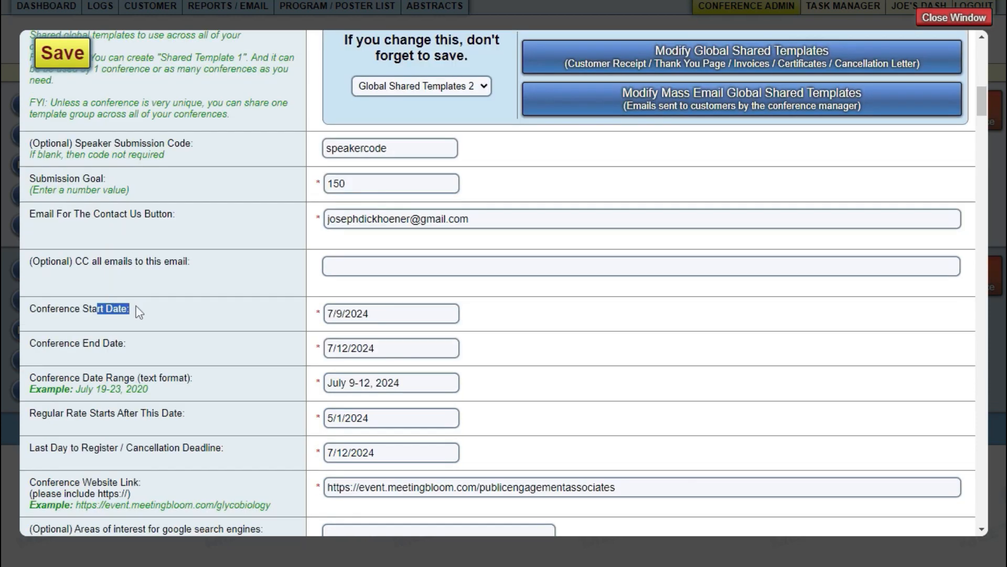
left_click_drag(82, 343, 125, 343)
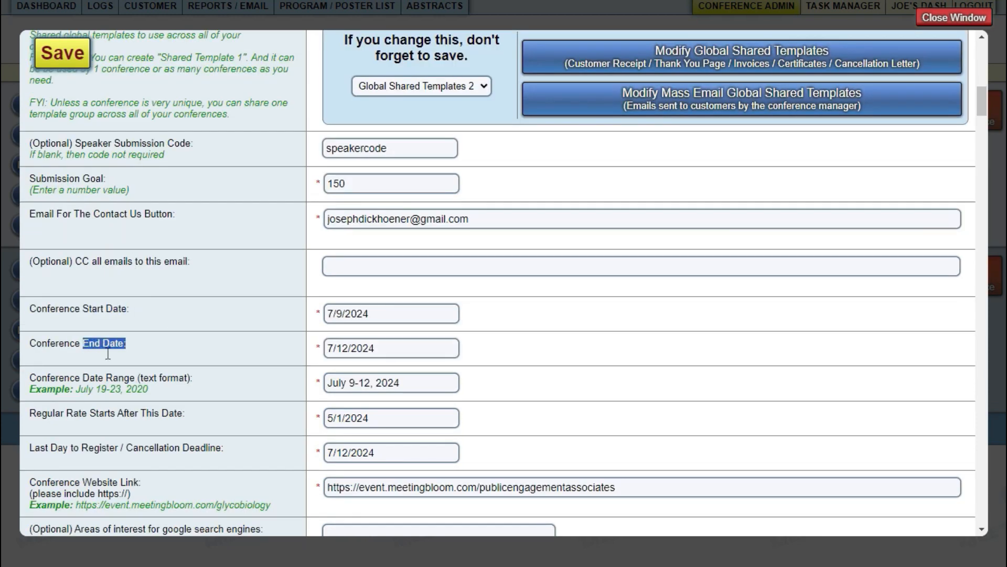
scroll(226, 375, "down", 1)
left_click_drag(130, 303, 163, 304)
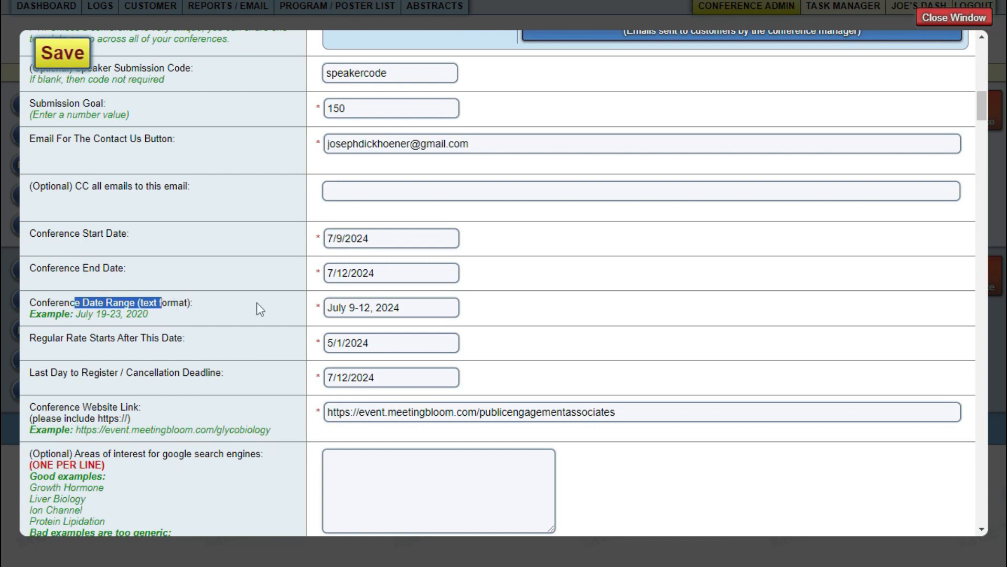
left_click(232, 303)
left_click(436, 308)
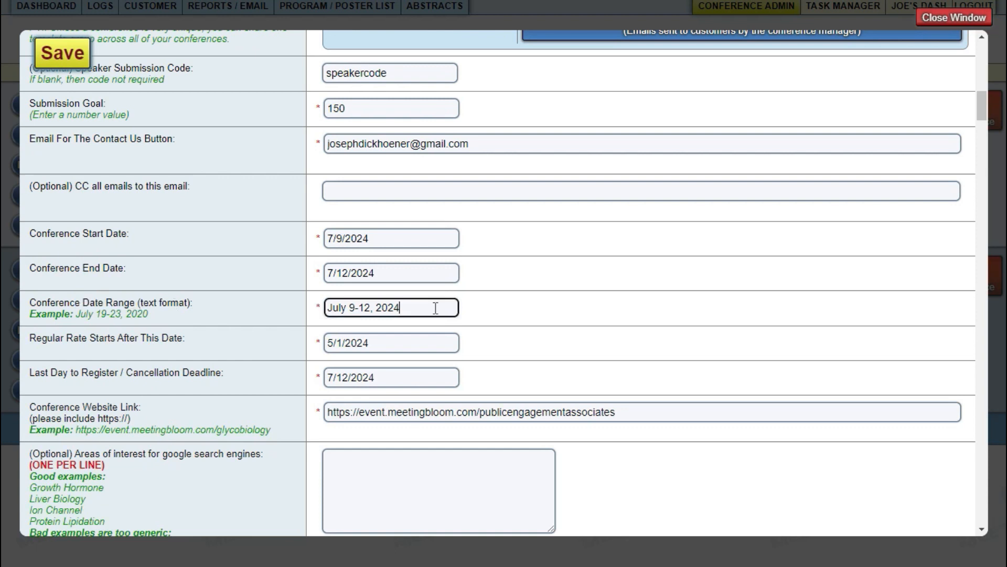
Check the date after which the regular rate starts and the last day to register or cancel
left_click_drag(104, 338, 194, 346)
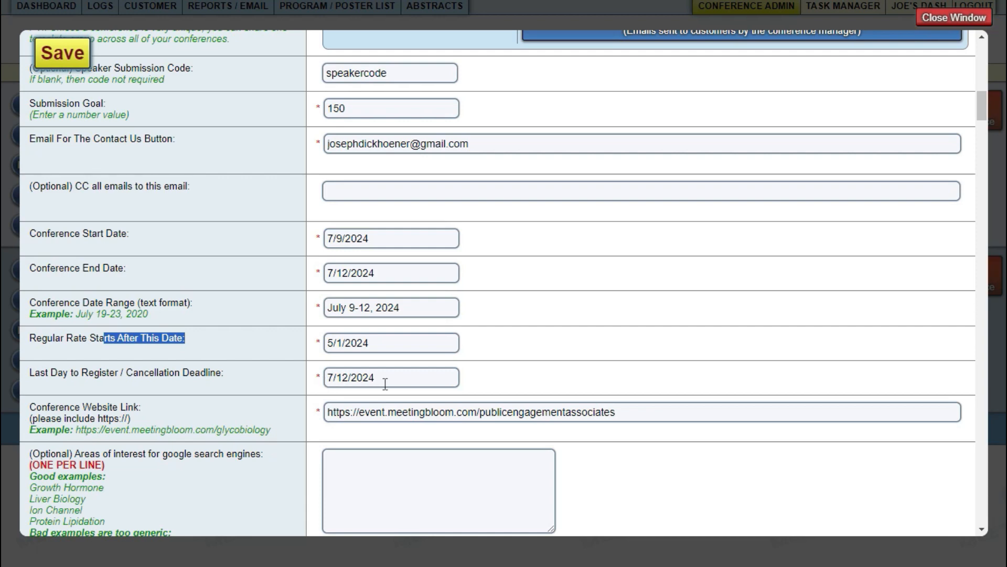
left_click_drag(386, 379, 341, 369)
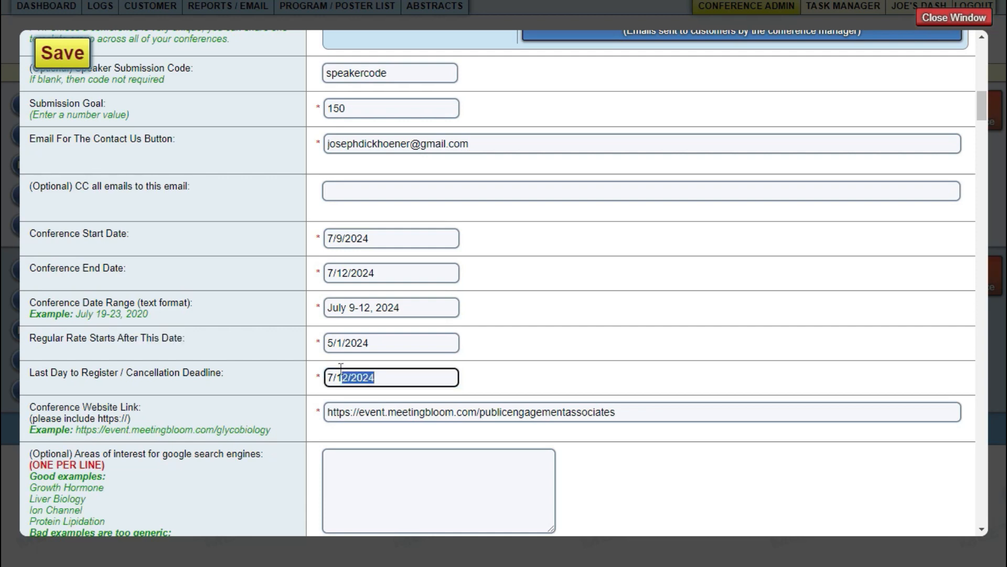
left_click(279, 364)
Review the conference website link, the search engine areas of interest, and the terms and conditions checkbox text and link
scroll(216, 374, "down", 4)
left_click_drag(195, 165, 190, 189)
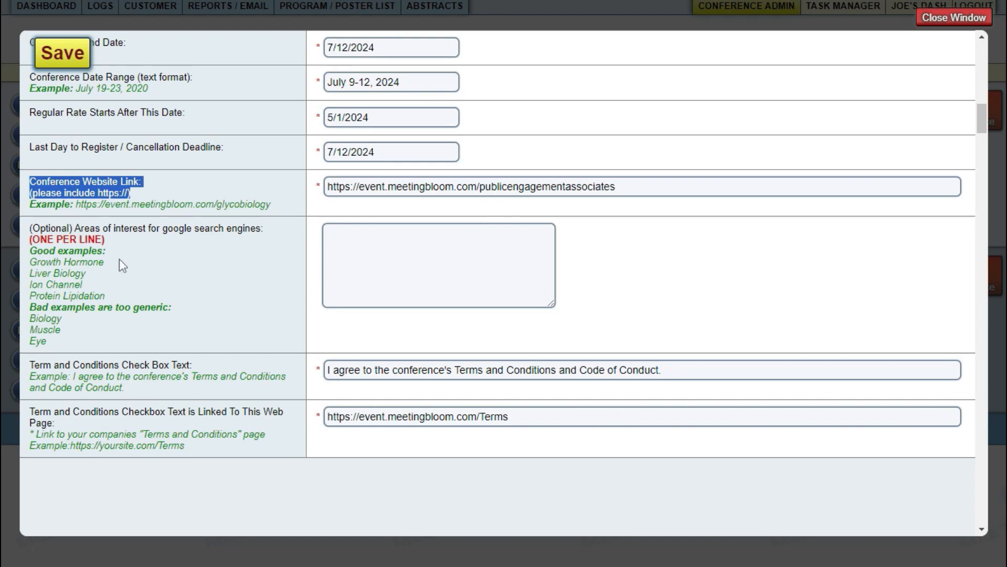
left_click(376, 246)
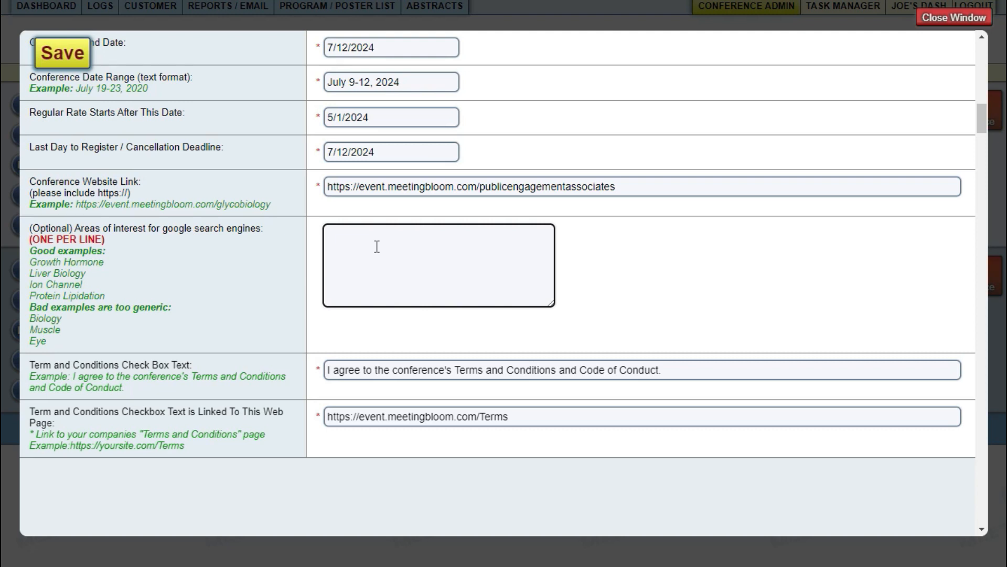
scroll(377, 246, "down", 2)
left_click_drag(73, 290, 177, 292)
left_click_drag(80, 340, 191, 340)
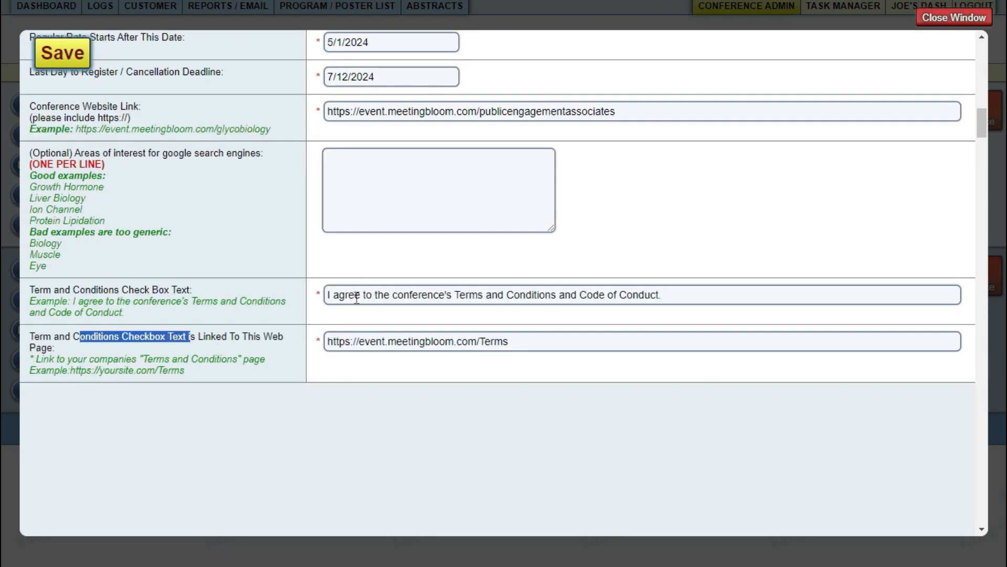
Examine the submission form options, including the promo field and the request for the submitter's PI email
scroll(346, 344, "down", 8)
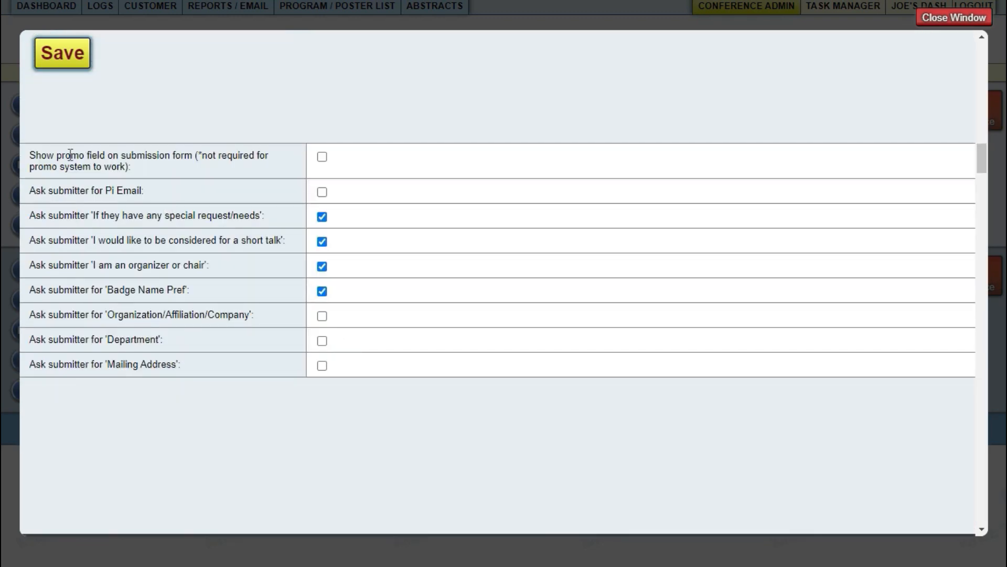
left_click_drag(65, 155, 154, 157)
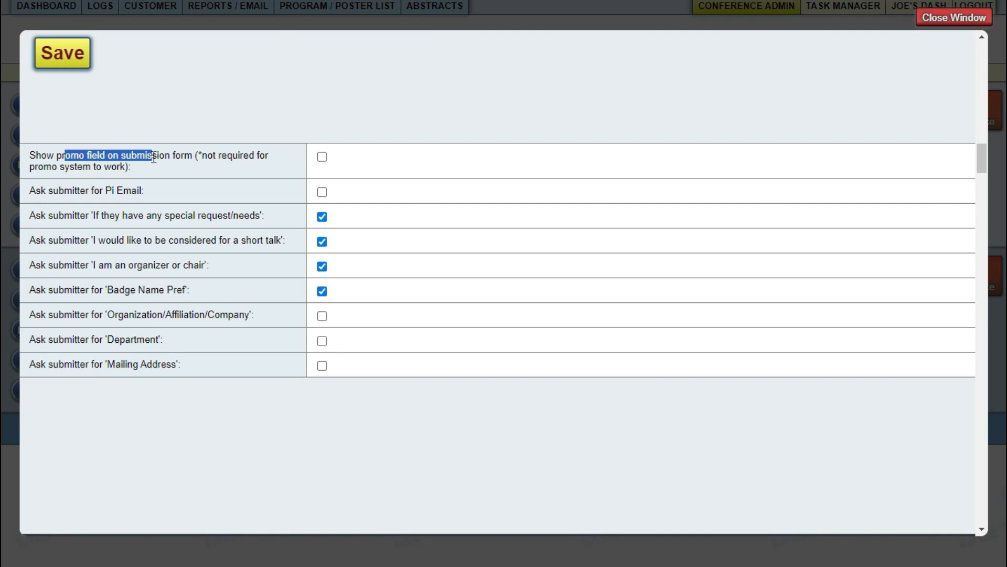
left_click(59, 191)
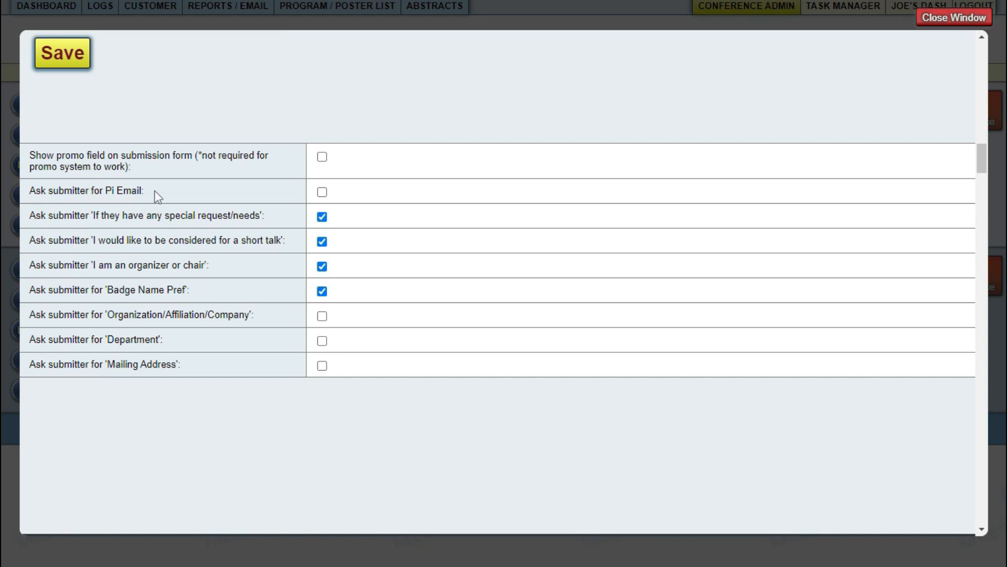
Examine the abstract submission toggle and read the descriptions of Mode A and Mode B with its customer options
scroll(142, 277, "down", 6)
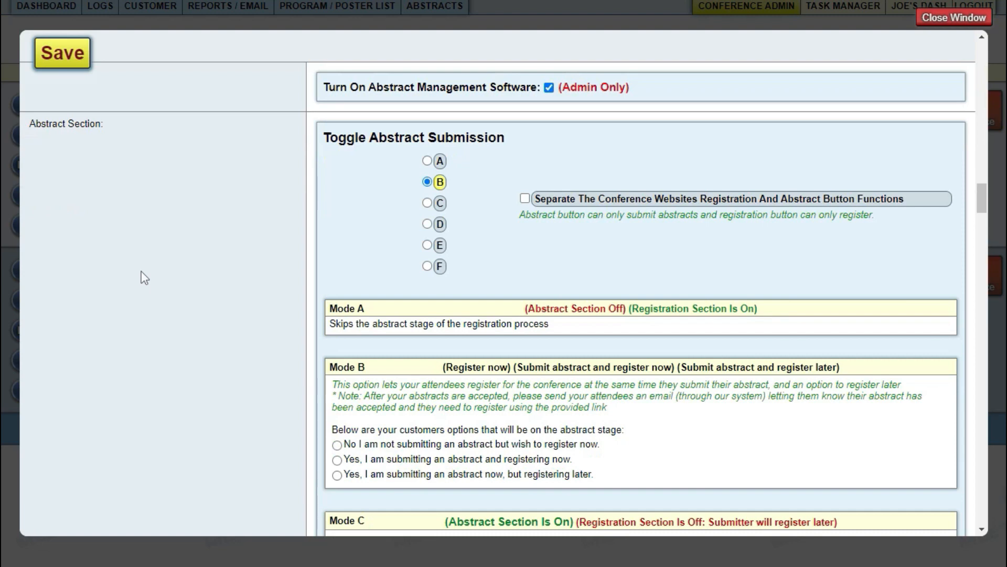
scroll(144, 278, "down", 1)
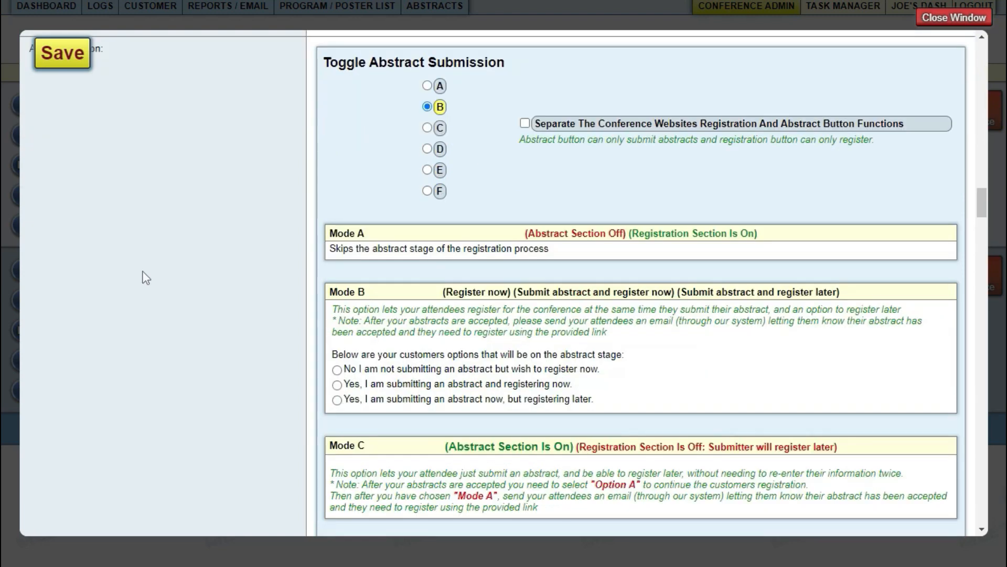
scroll(146, 278, "up", 1)
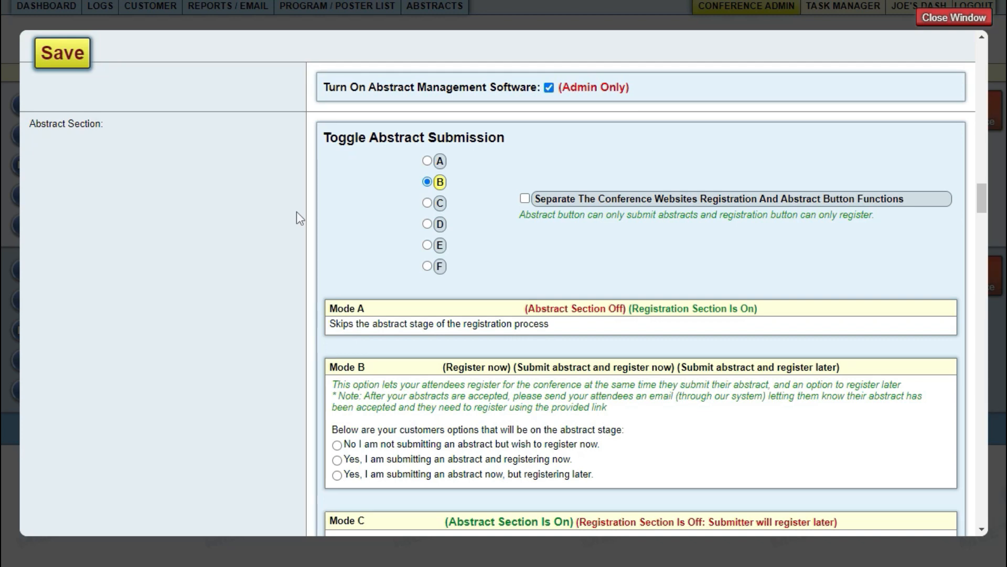
scroll(285, 248, "down", 2)
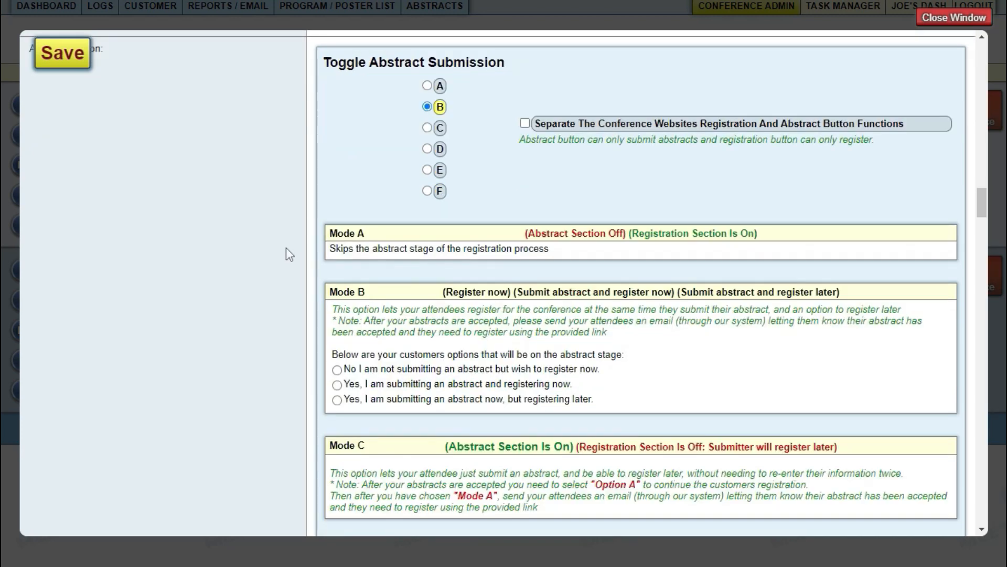
left_click_drag(528, 233, 621, 234)
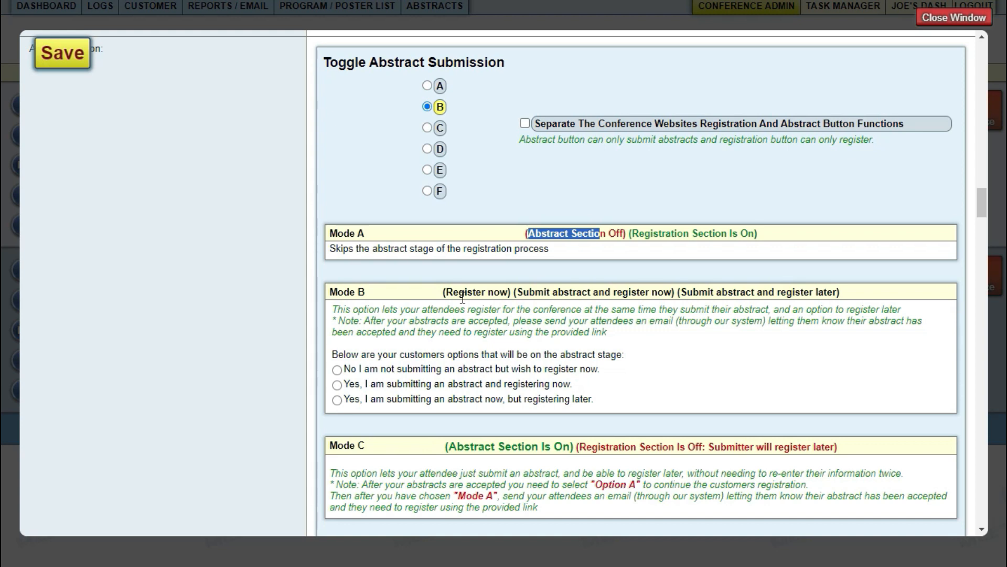
left_click_drag(331, 355, 603, 414)
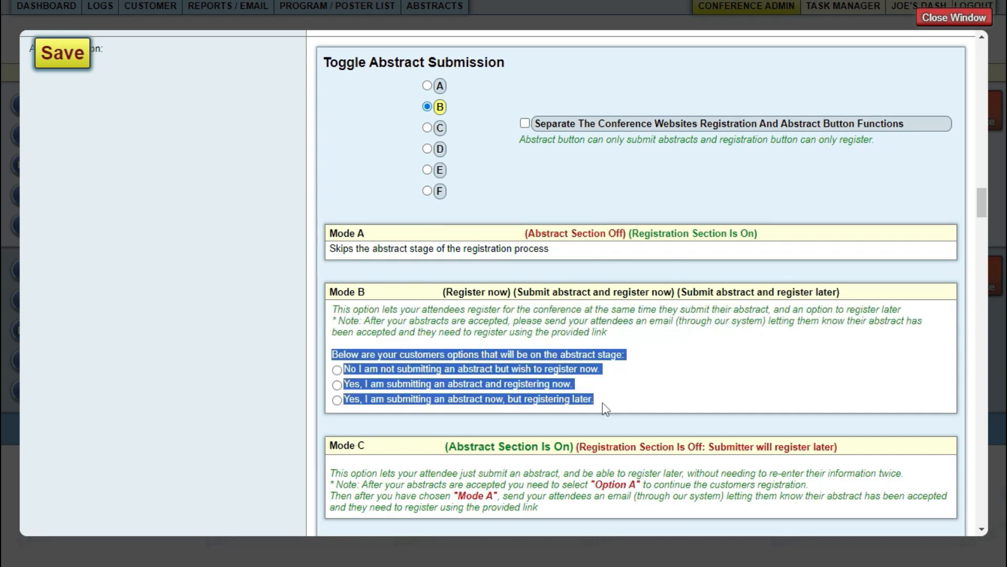
left_click(602, 402)
Read how Mode C handles the abstract section and registering later
scroll(602, 402, "down", 3)
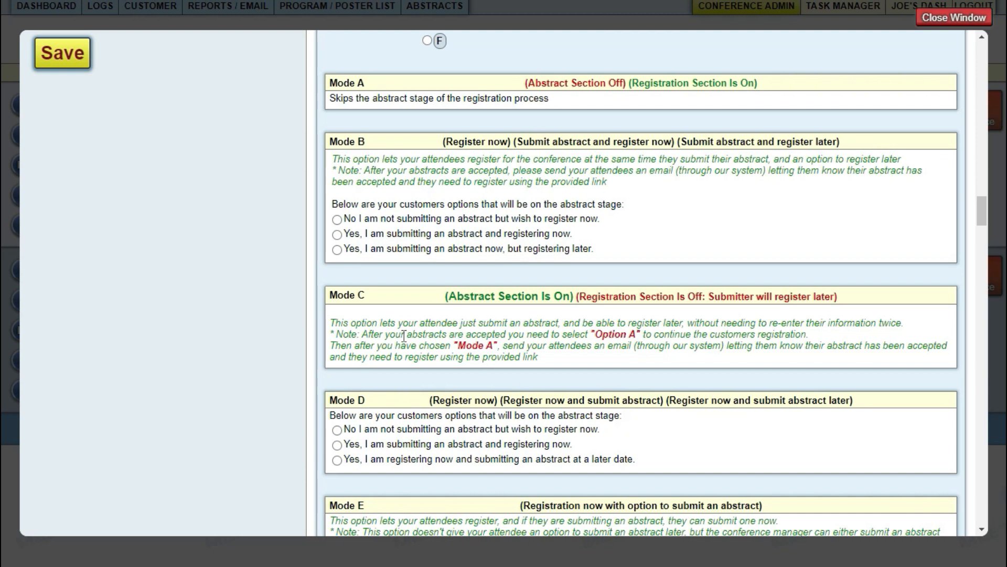
left_click_drag(449, 296, 571, 297)
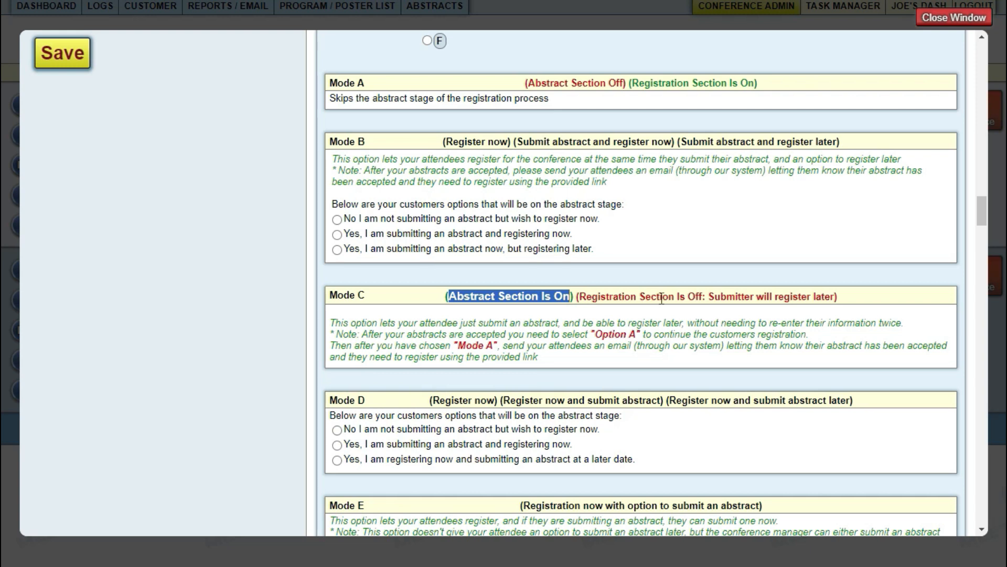
left_click_drag(708, 297, 833, 302)
left_click(825, 320)
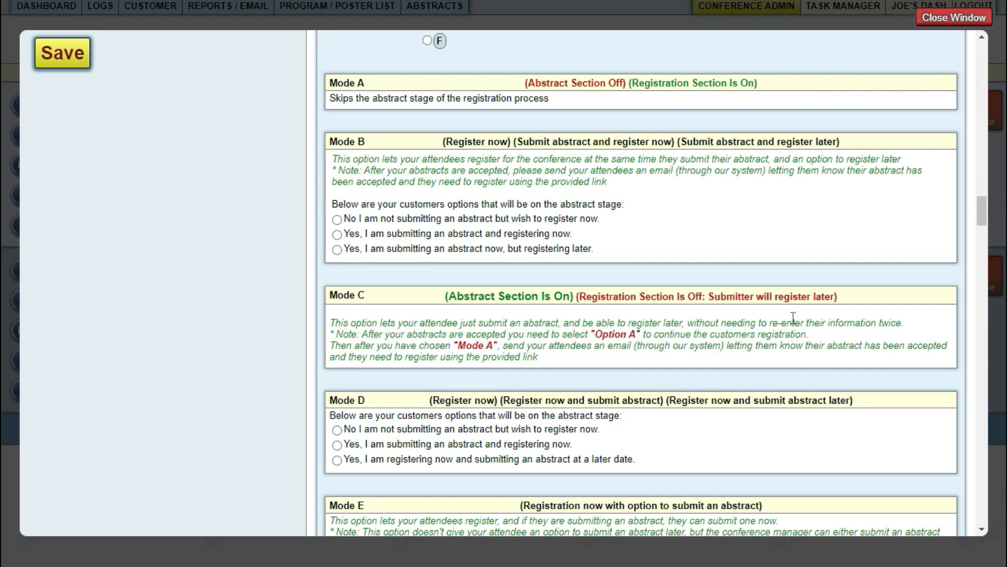
Read the descriptions and customer options of abstract submission Mode D, Mode E and Mode F
scroll(794, 318, "down", 4)
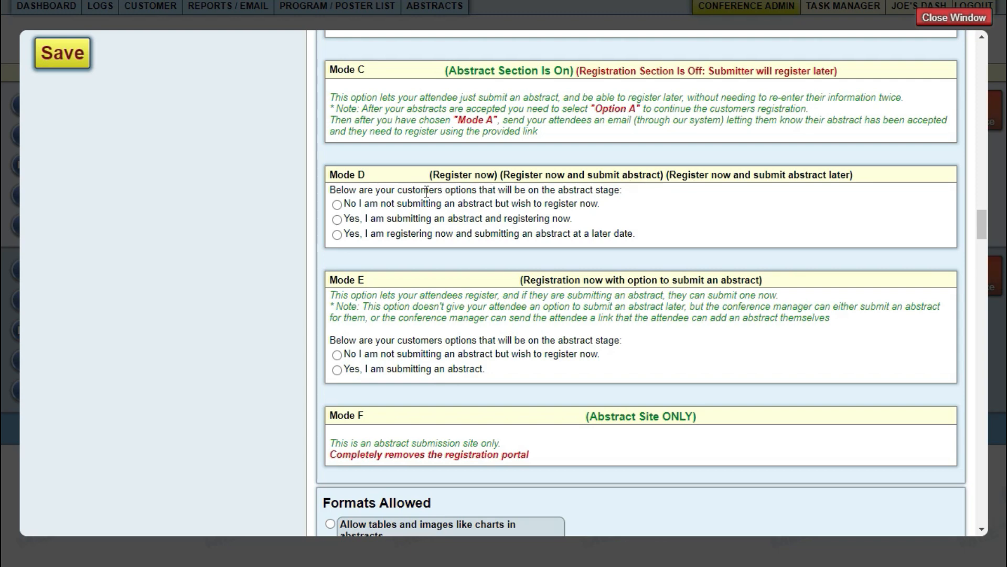
scroll(415, 205, "up", 3)
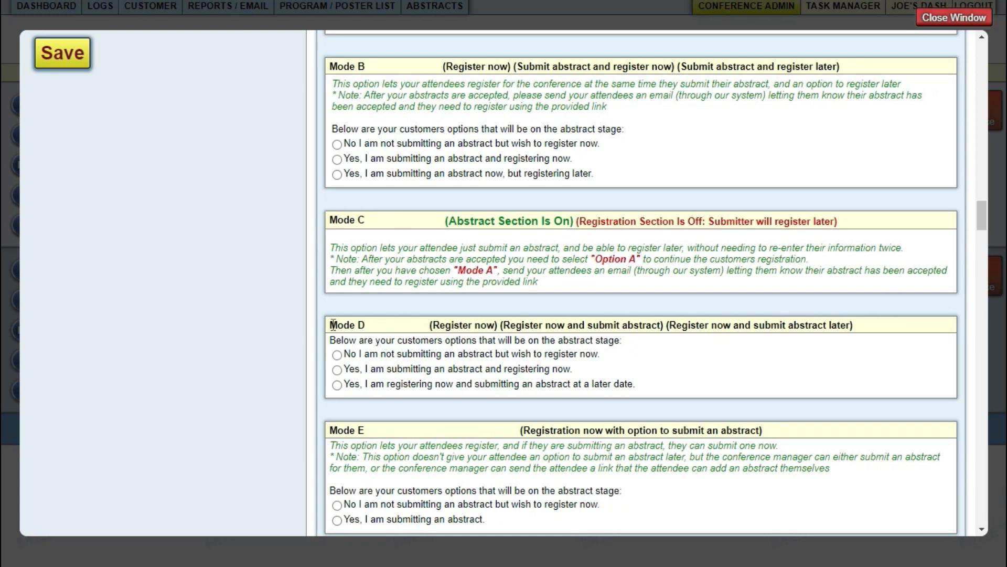
left_click_drag(333, 325, 372, 325)
left_click(372, 325)
scroll(355, 339, "down", 3)
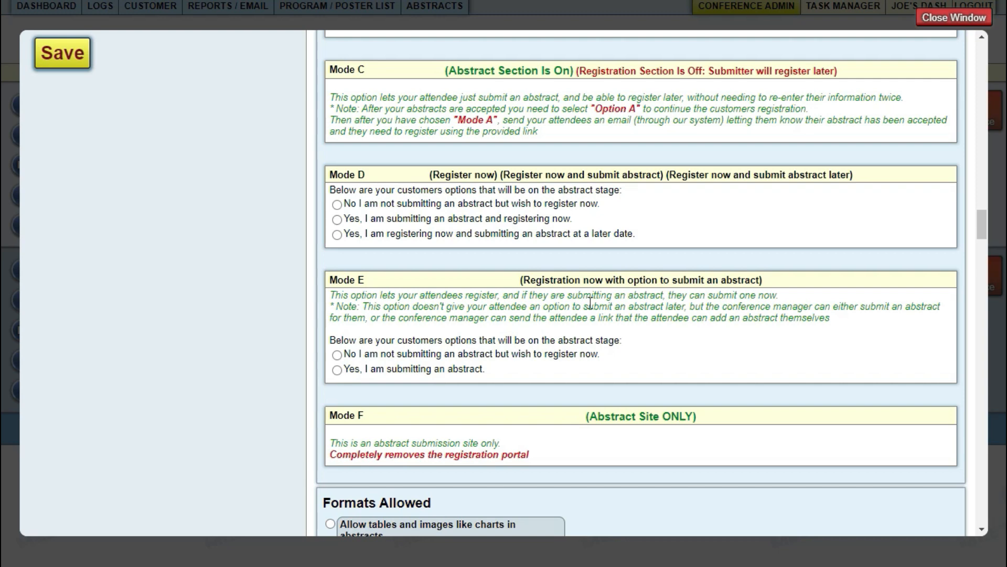
scroll(589, 302, "down", 3)
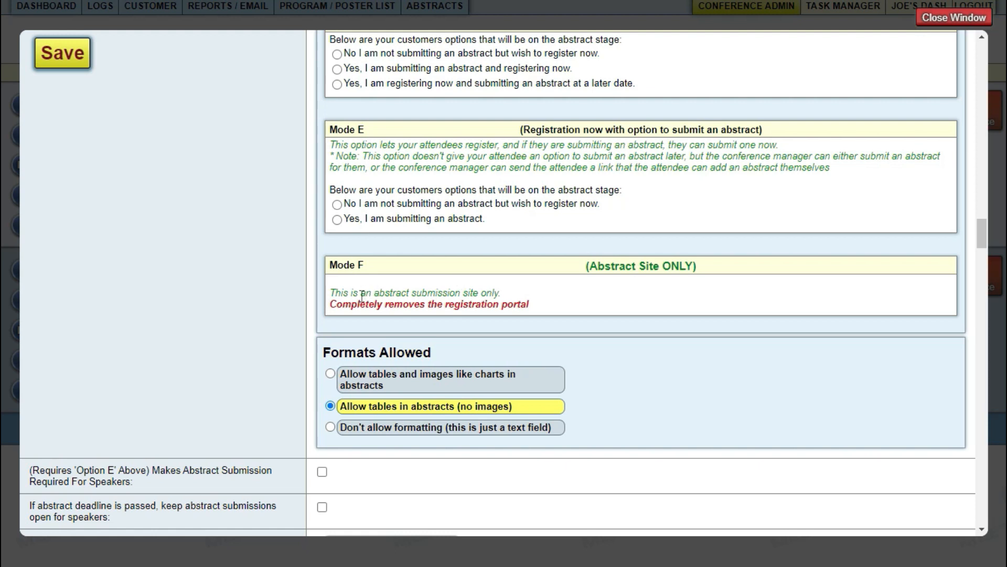
Review the formats allowed in abstracts and the two abstract submission checkboxes for speakers
scroll(362, 296, "down", 3)
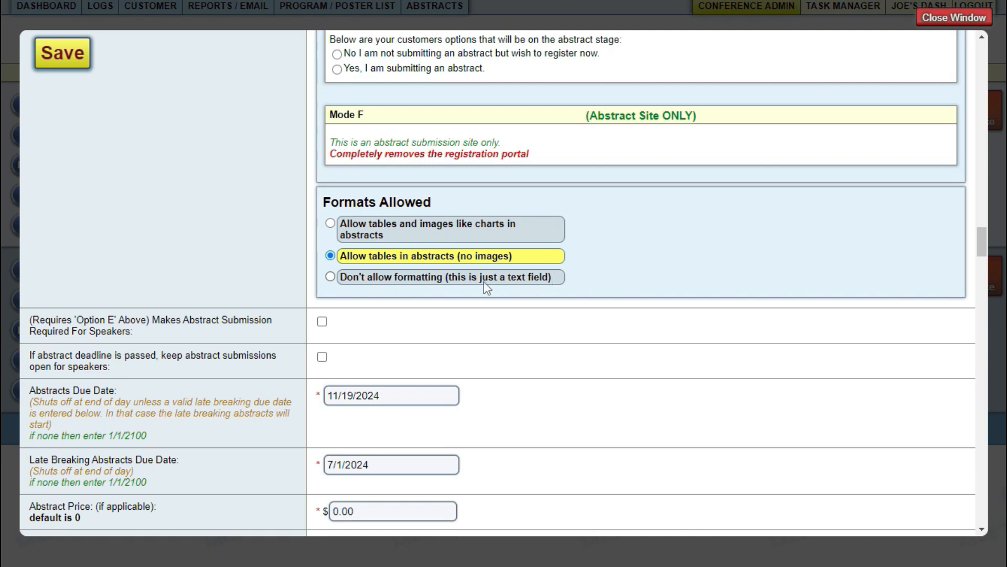
scroll(483, 281, "down", 1)
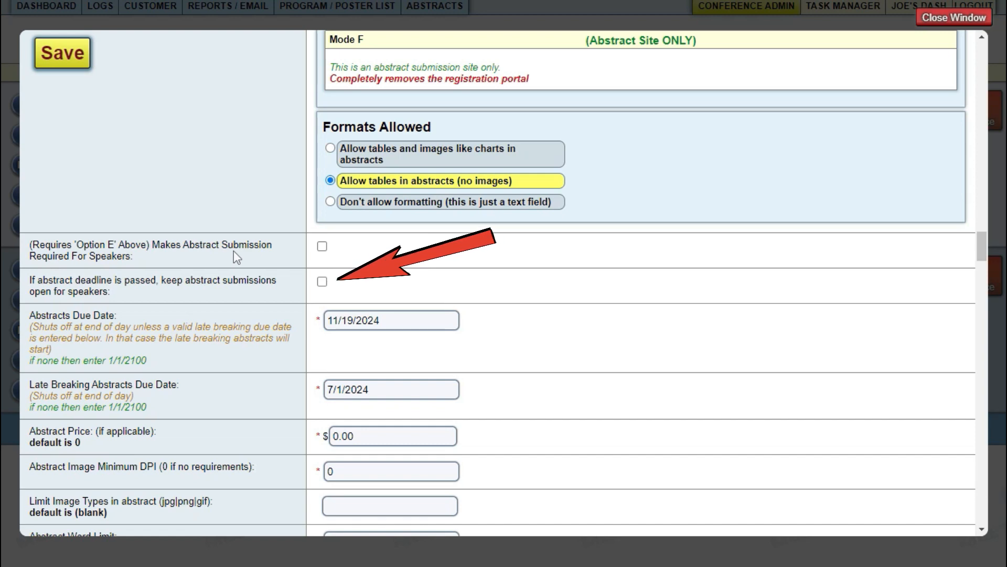
left_click_drag(261, 280, 195, 281)
Review the due date settings for regular abstracts and late breaking abstracts
left_click_drag(46, 315, 100, 314)
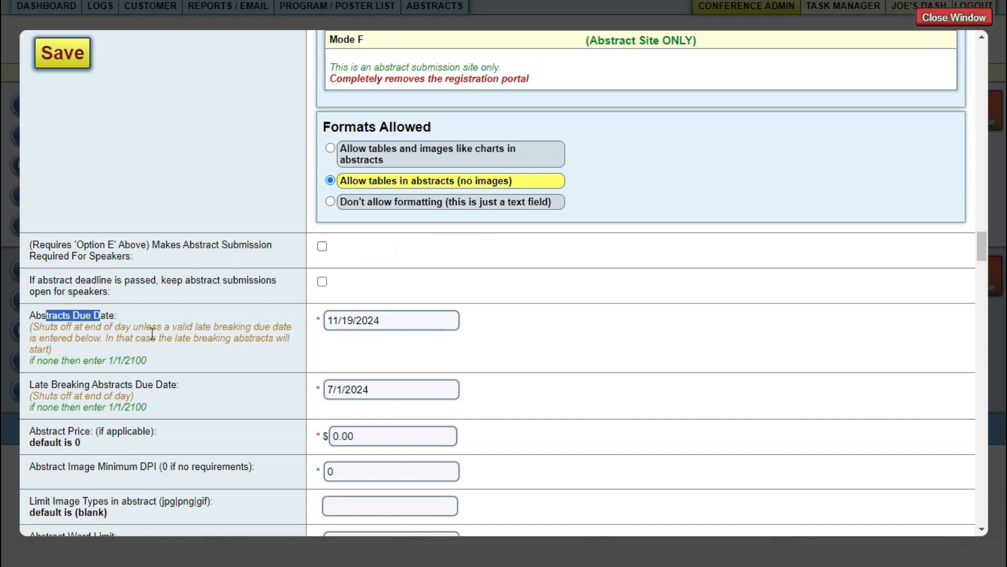
scroll(152, 333, "down", 3)
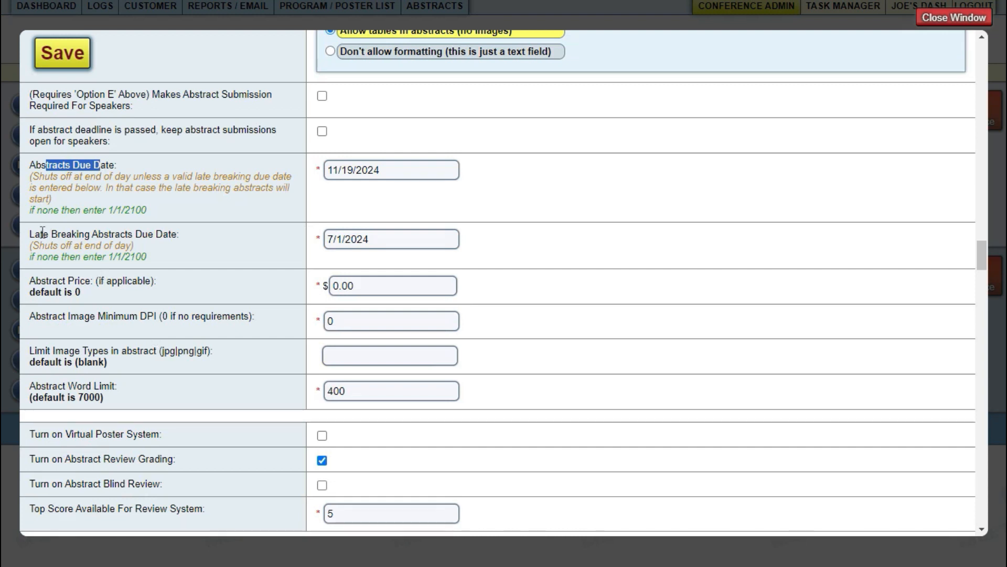
left_click_drag(40, 234, 163, 235)
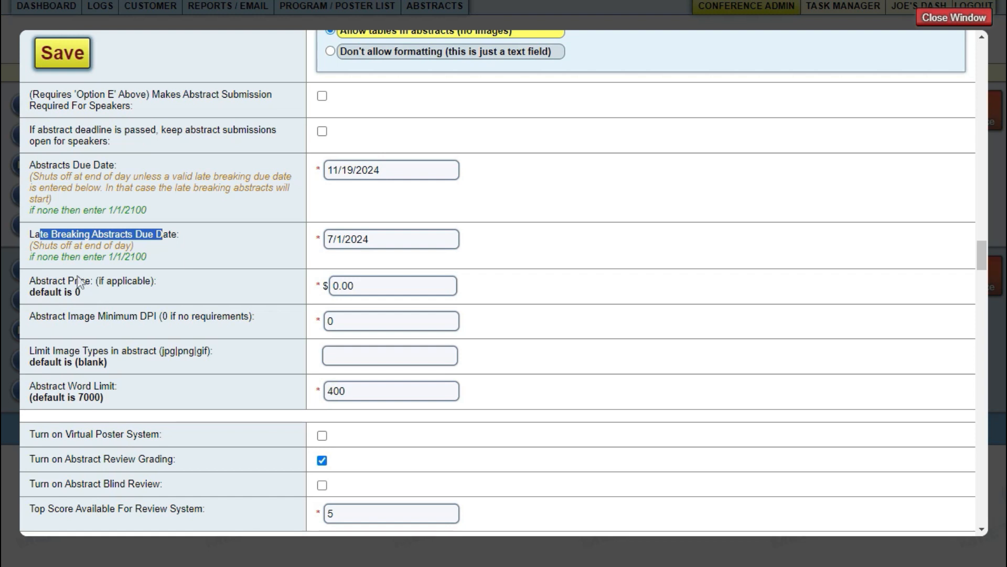
Examine the abstract price, image minimum DPI, allowed image types and word limit settings
left_click_drag(48, 283, 117, 284)
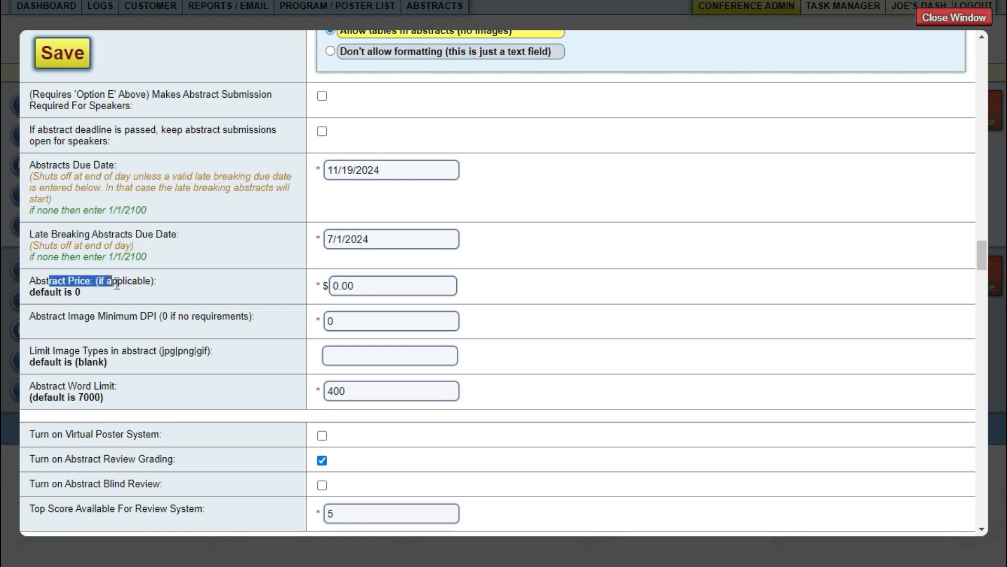
left_click_drag(349, 286, 330, 286)
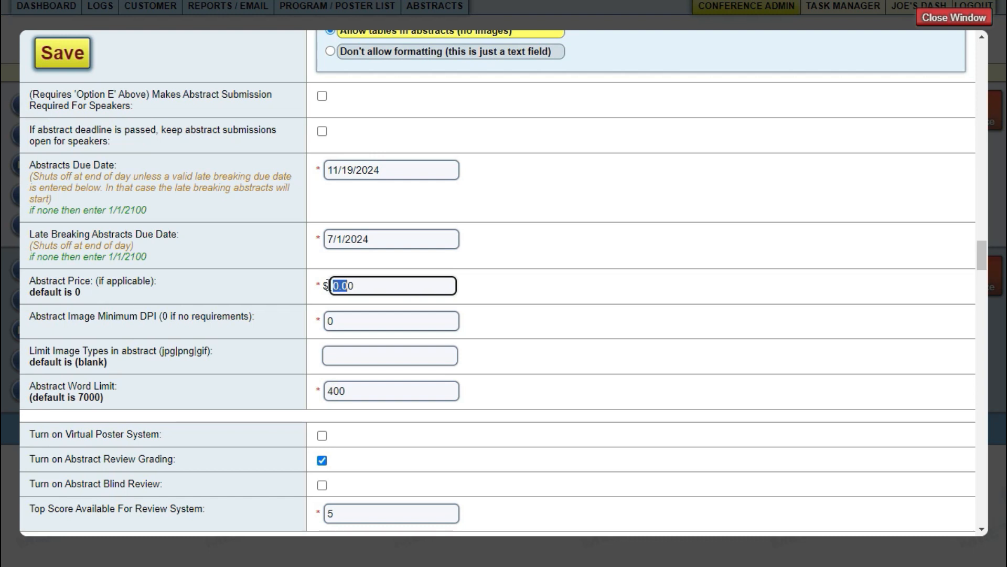
left_click_drag(78, 316, 127, 318)
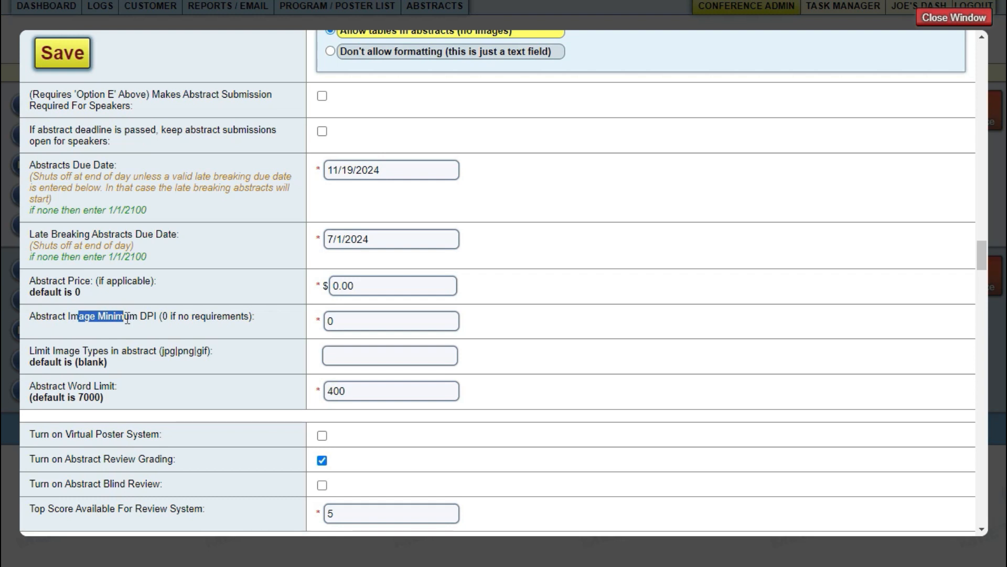
left_click_drag(47, 350, 188, 354)
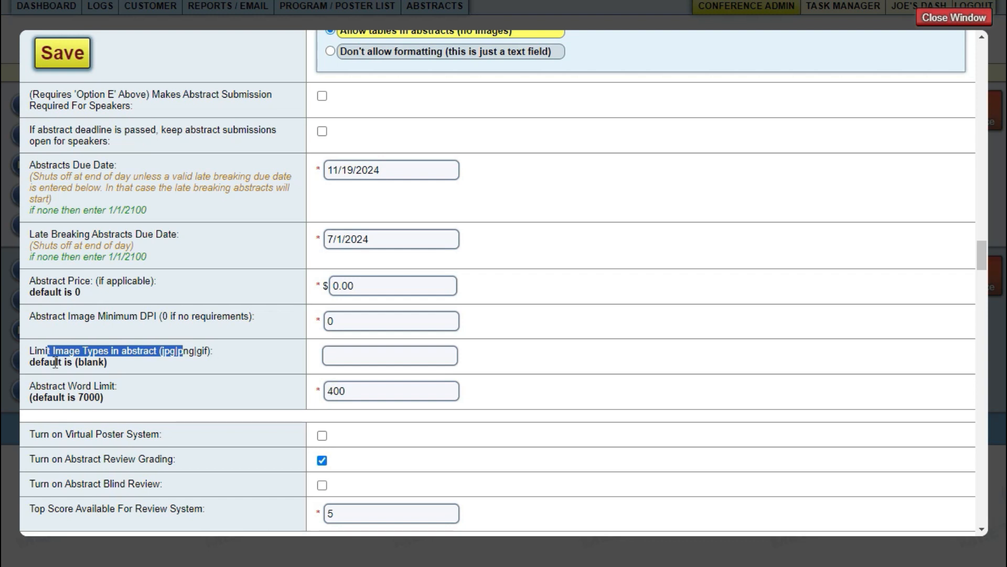
left_click(395, 354)
scroll(217, 251, "down", 3)
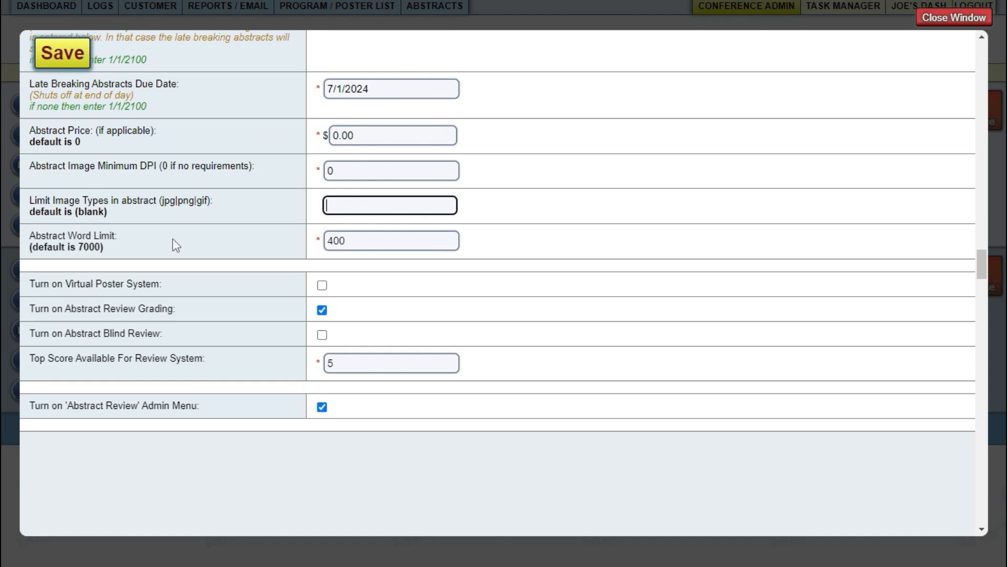
left_click_drag(362, 239, 314, 242)
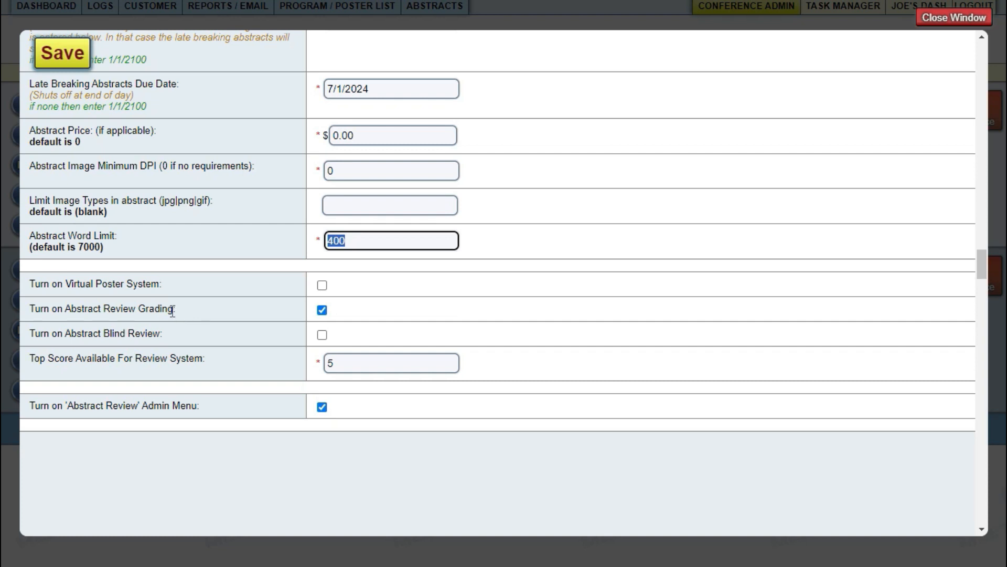
Review the abstract review grading, blind review, top score and 'Abstract Review' admin menu settings
left_click_drag(173, 311, 57, 310)
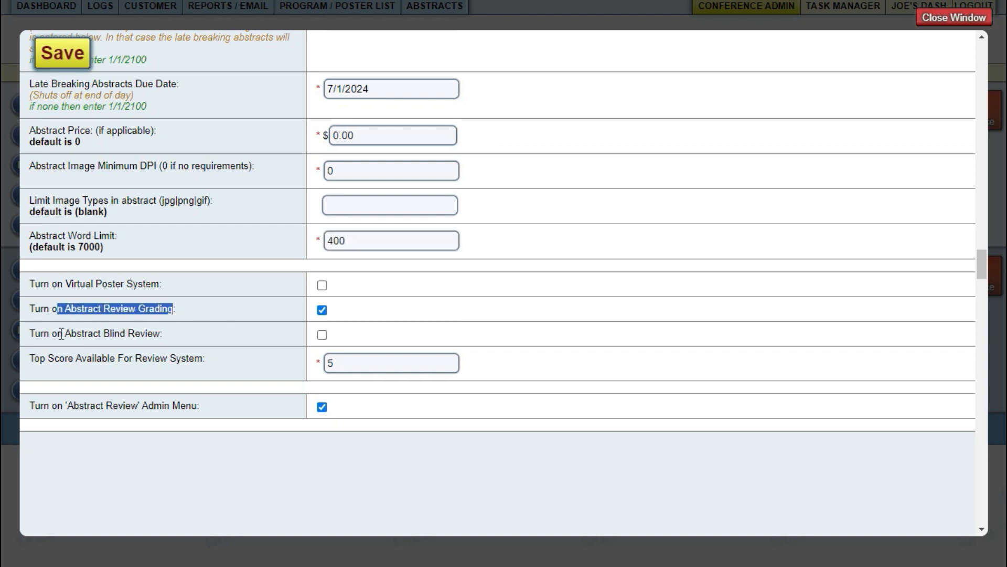
left_click_drag(58, 333, 174, 337)
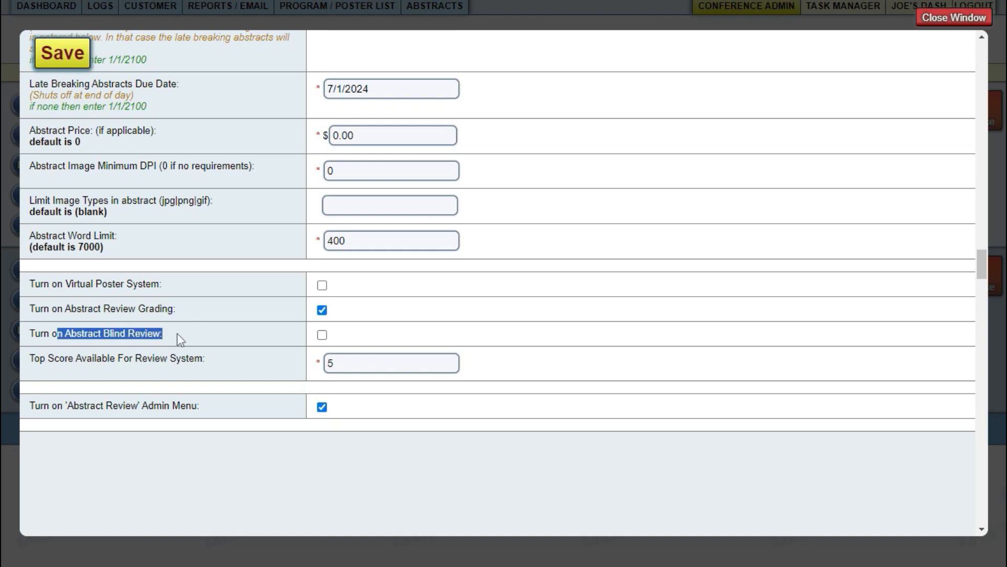
left_click_drag(68, 362, 229, 365)
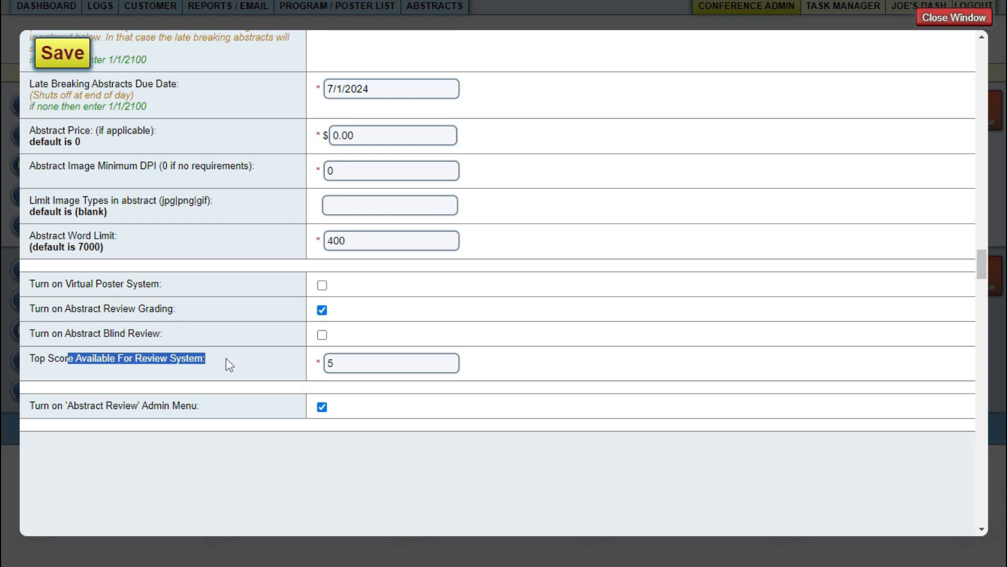
left_click_drag(205, 405, 80, 409)
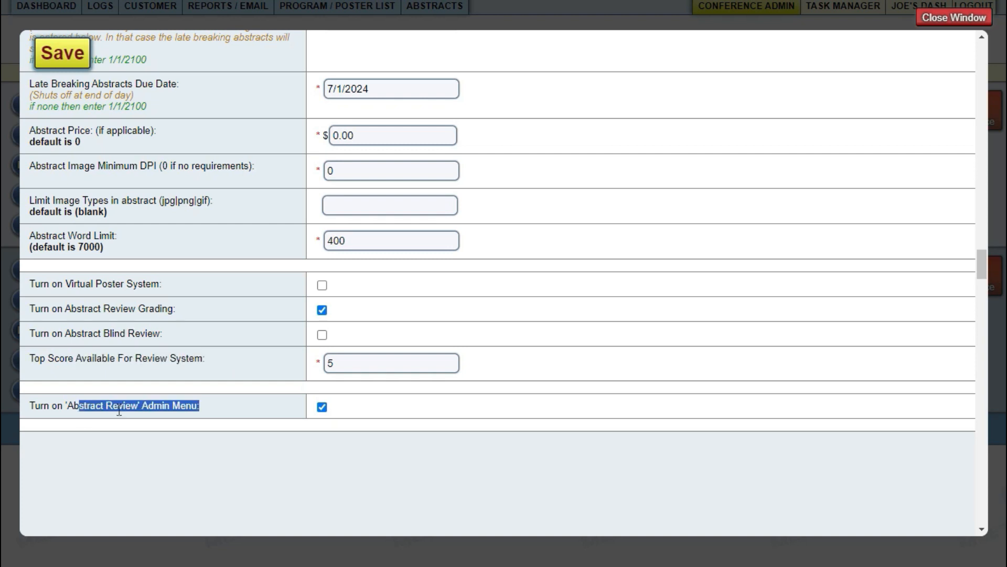
scroll(131, 408, "down", 6)
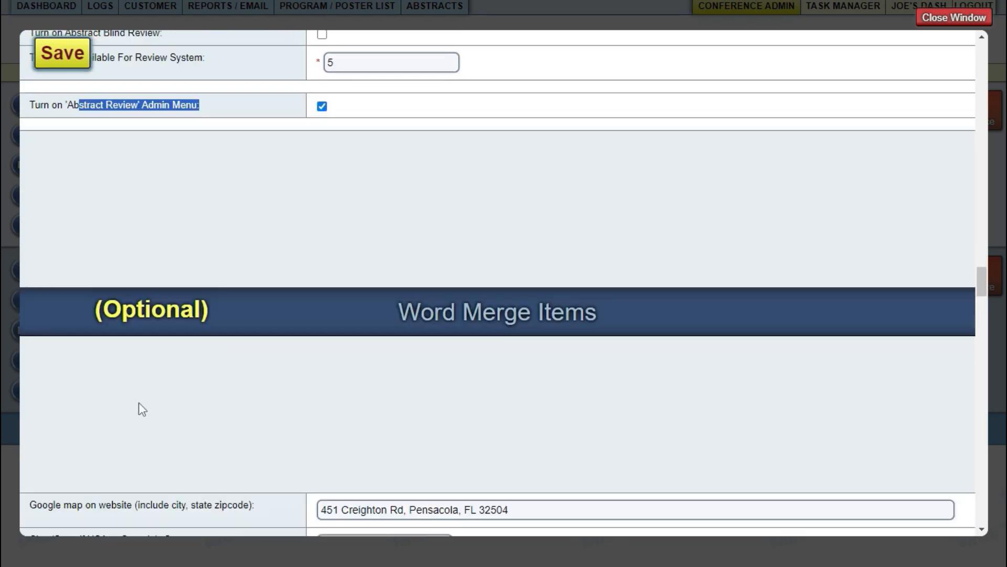
scroll(210, 347, "up", 3)
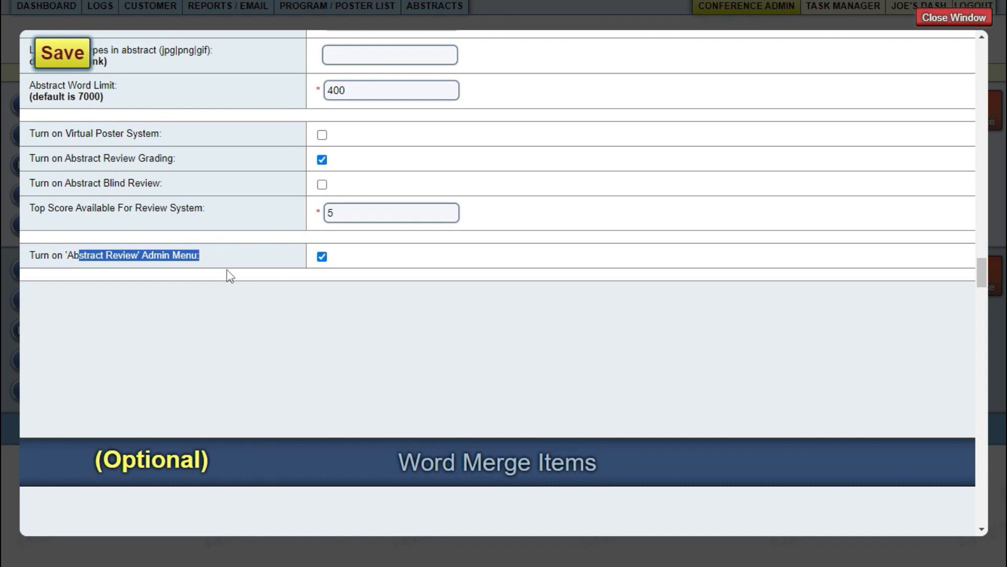
Examine the Word Merge Items: Google map address, city and country, hash tag, and hotel access page link
scroll(231, 269, "down", 8)
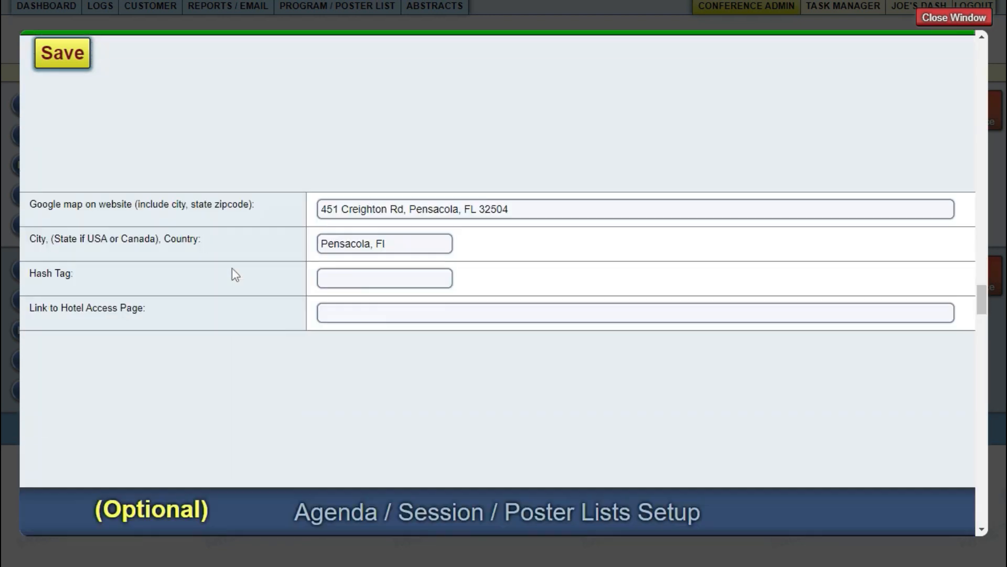
scroll(202, 239, "up", 3)
scroll(205, 241, "down", 4)
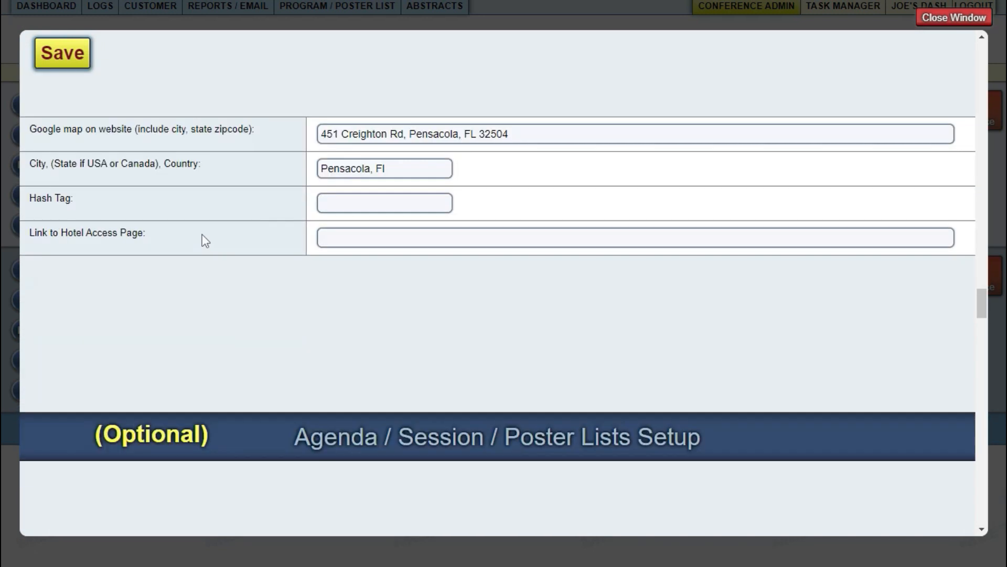
scroll(202, 238, "up", 3)
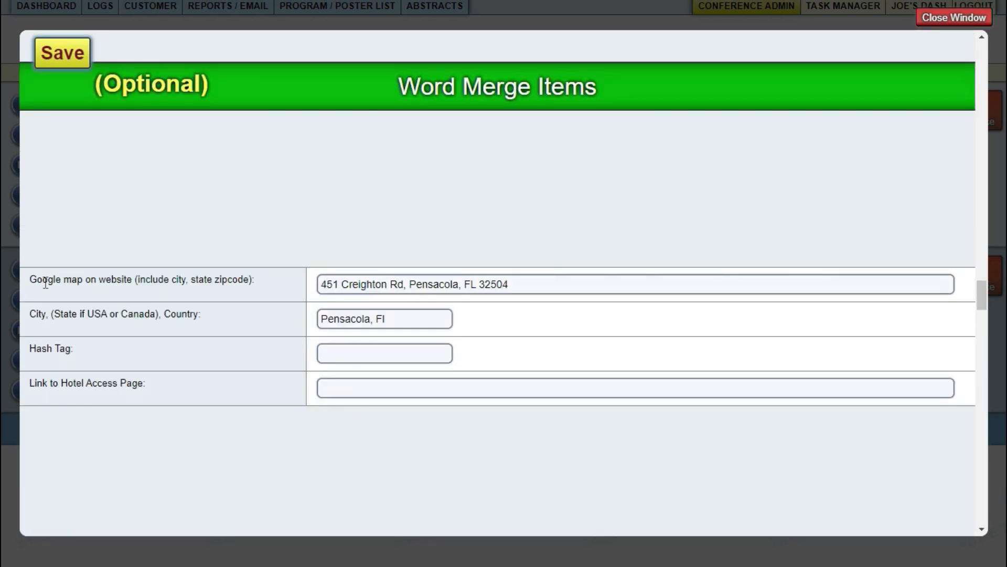
left_click_drag(45, 283, 396, 283)
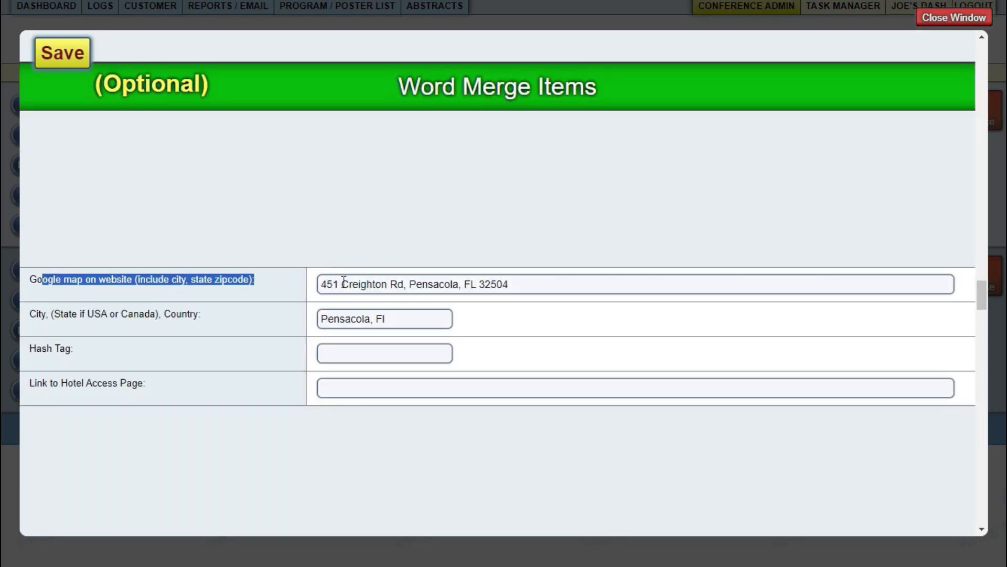
left_click(362, 317)
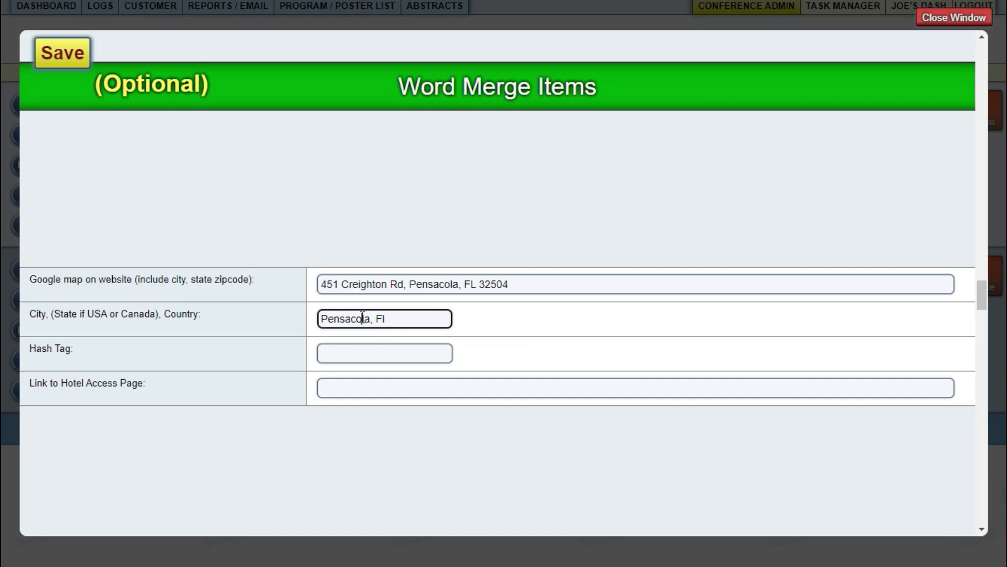
left_click_drag(392, 321, 302, 317)
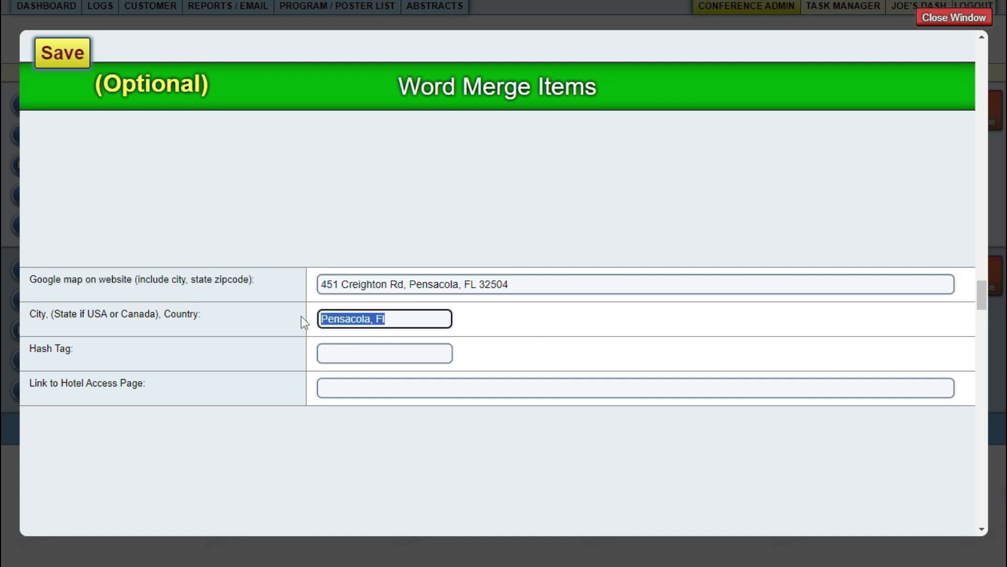
left_click(347, 355)
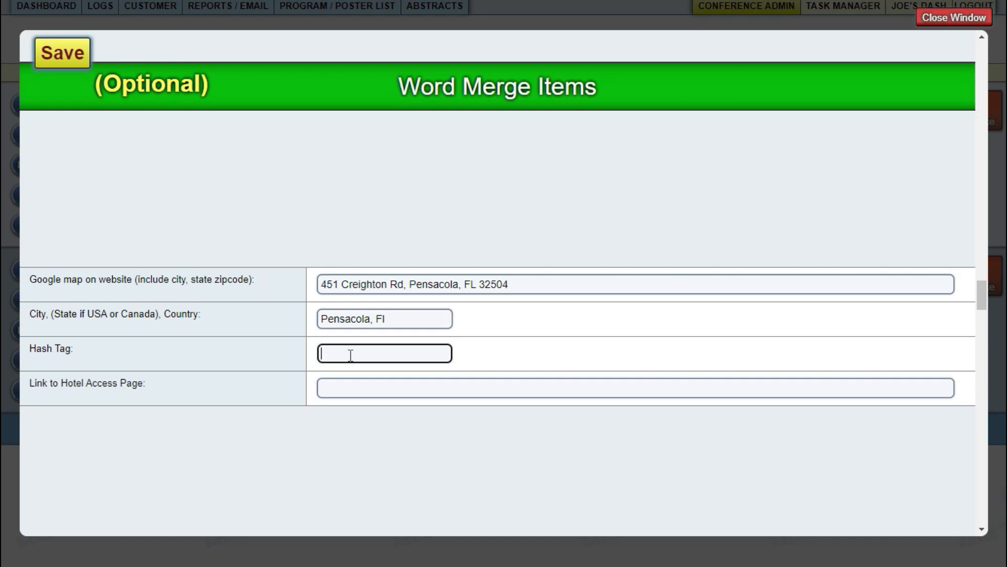
left_click(349, 385)
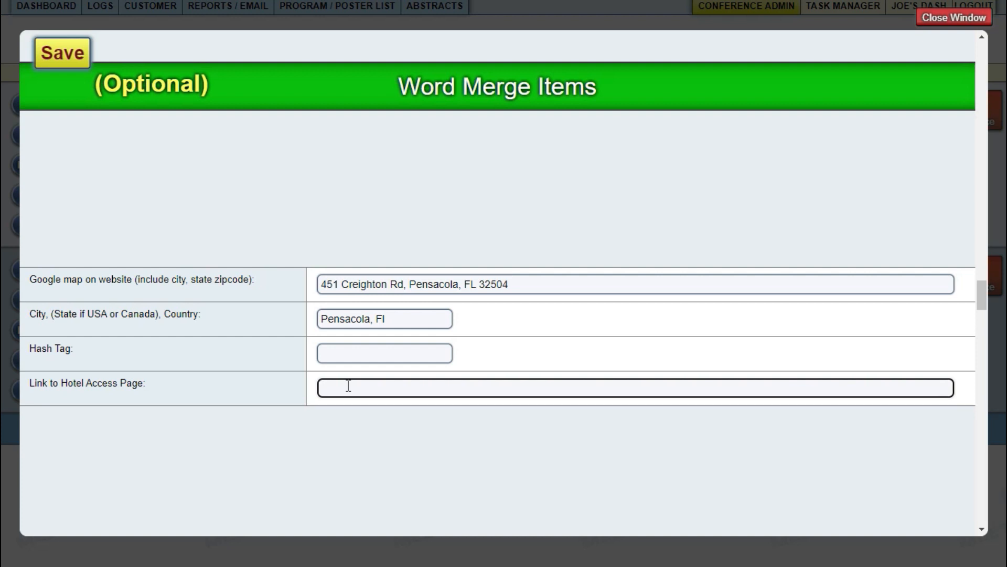
Review the allowed domain setting for posting the agenda externally and the organizer/chair login fields
scroll(231, 406, "down", 7)
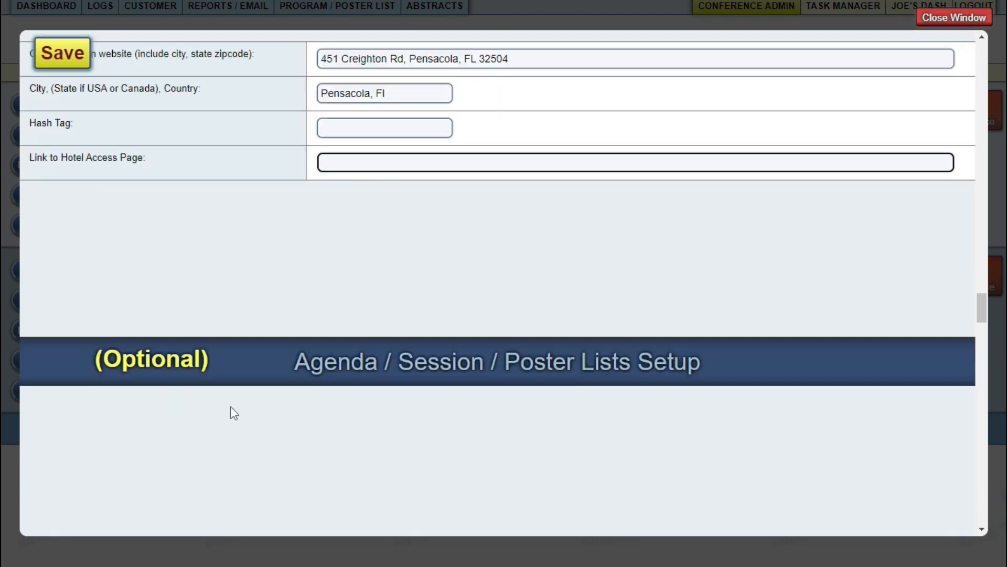
left_click_drag(29, 404, 166, 407)
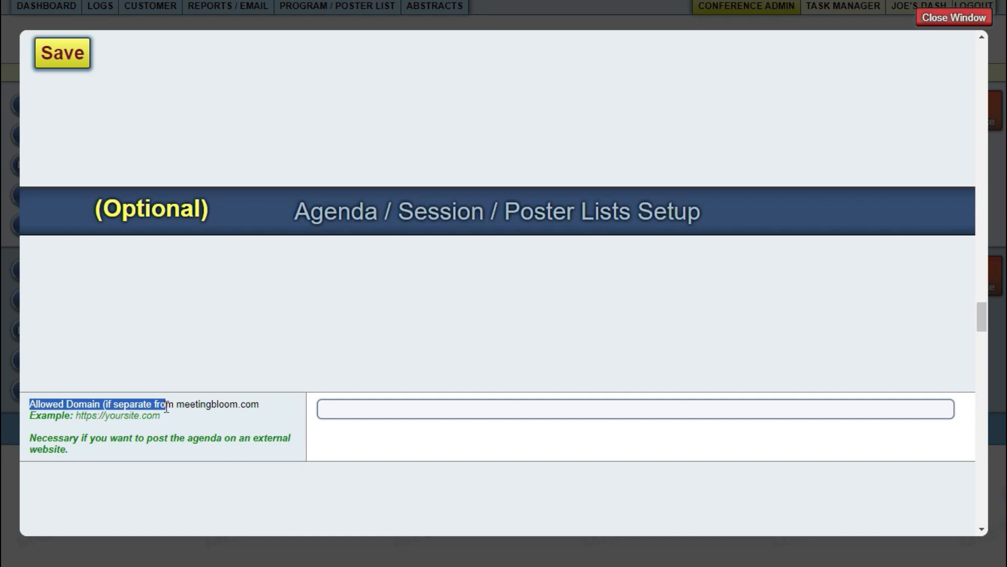
scroll(266, 356, "down", 5)
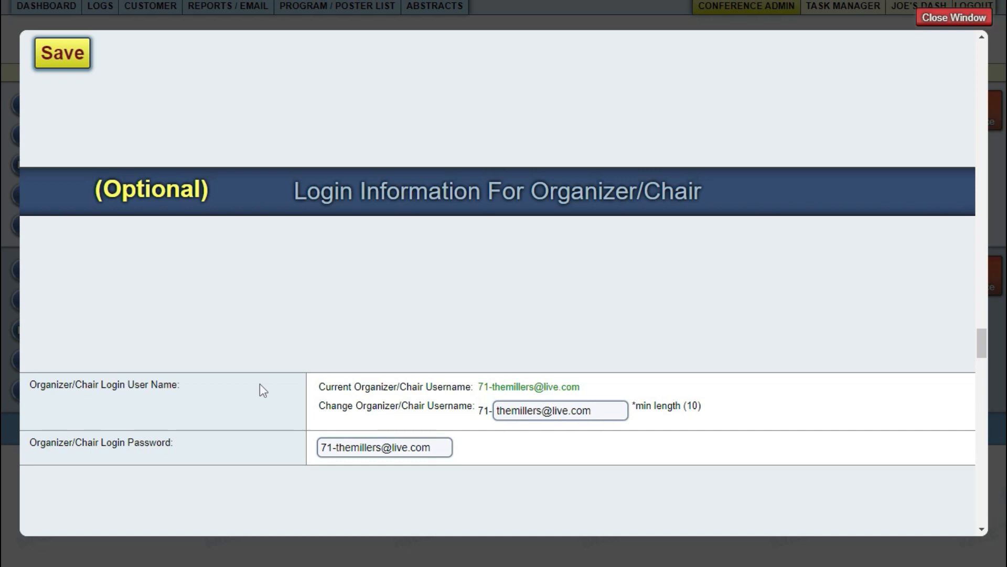
Examine the member and student member validation codes, their registration links and the rate discount fields
scroll(261, 386, "down", 5)
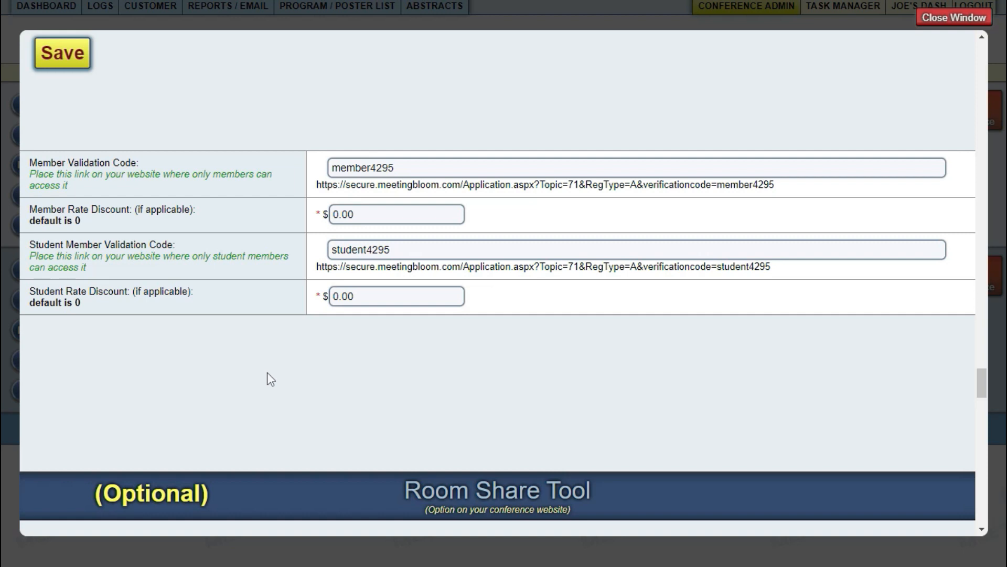
left_click(409, 251)
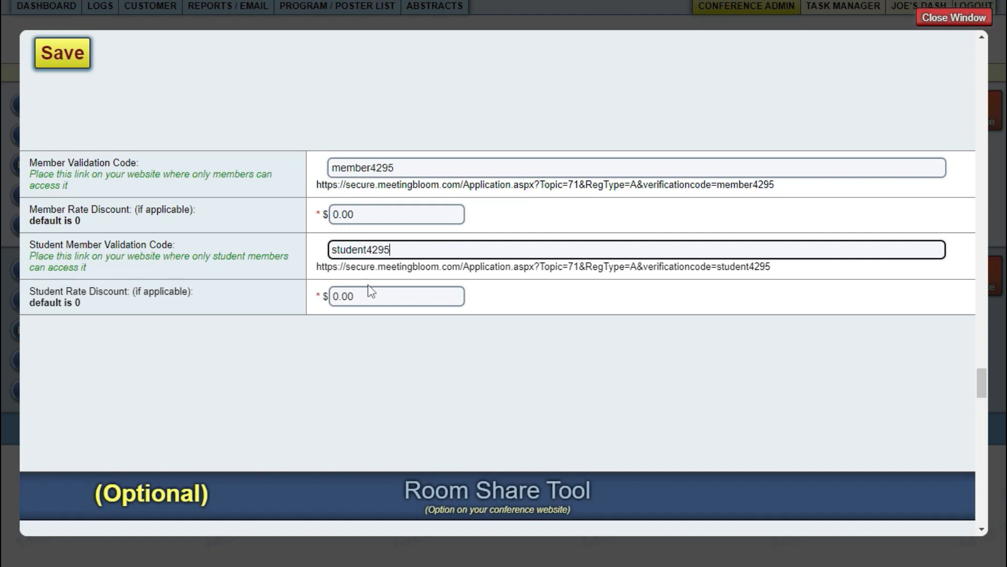
triple_click(424, 267)
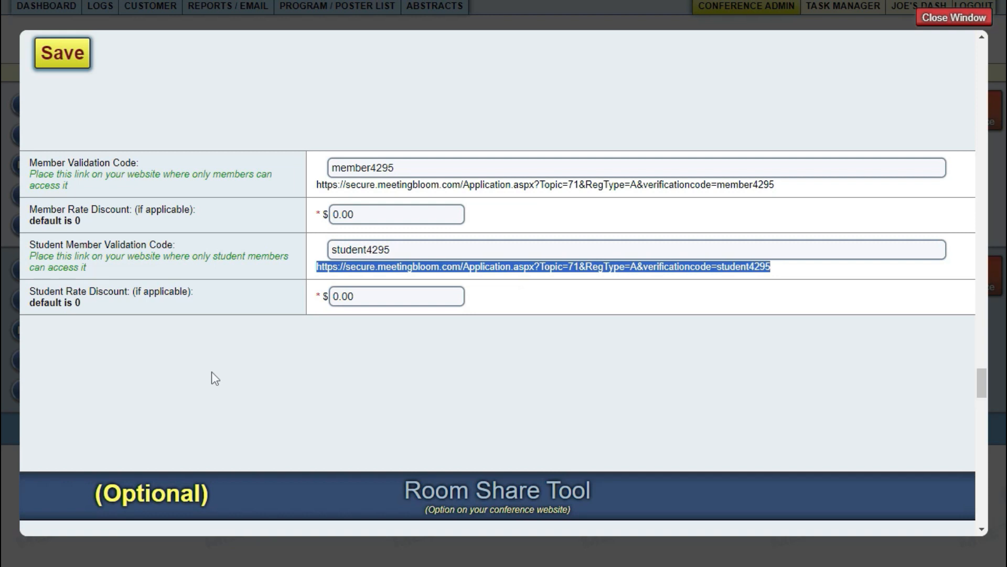
Review the Room Share thank you text and the Tax/VAT settings, including the country that requires a VAT/TAX code
scroll(212, 371, "down", 8)
left_click(467, 309)
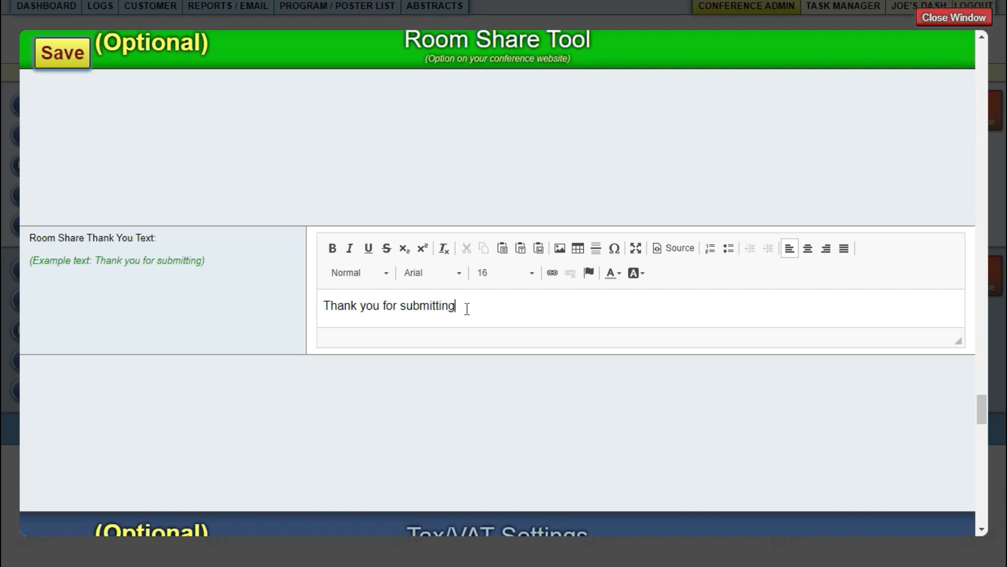
scroll(230, 289, "down", 8)
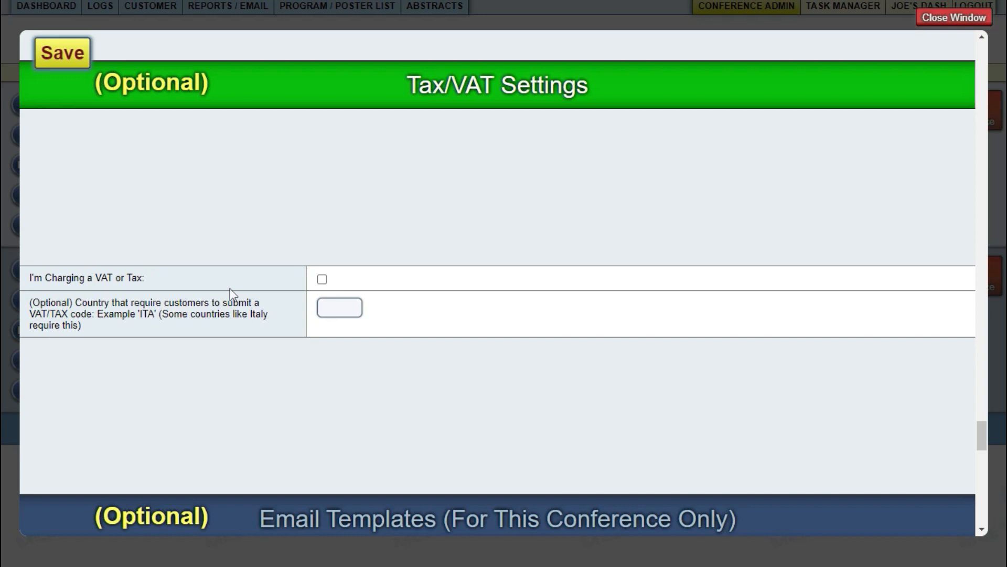
left_click_drag(93, 303, 168, 304)
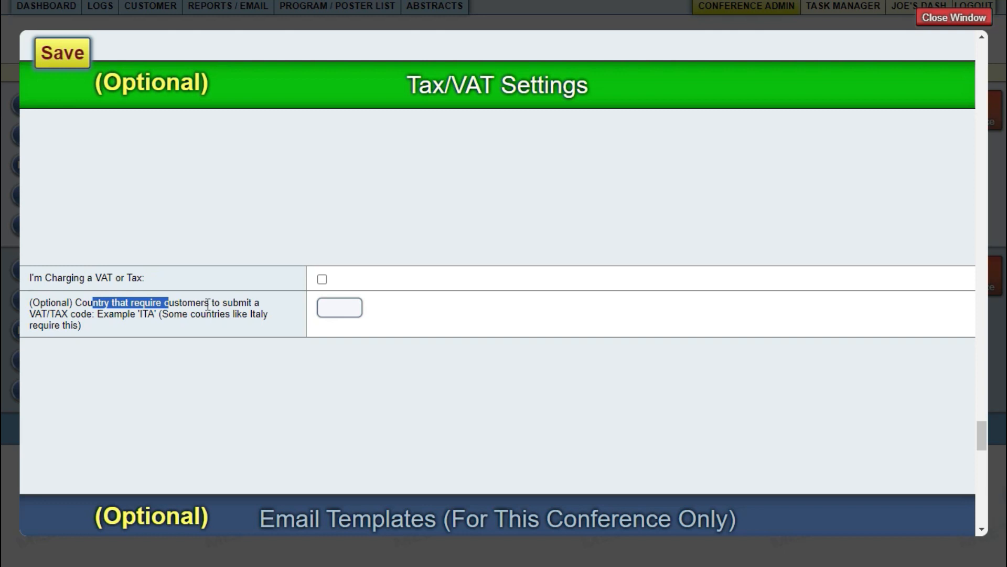
Examine the conference-only email templates: PDF visa letter, payment thank-you text and PDF invoice text
scroll(207, 313, "down", 10)
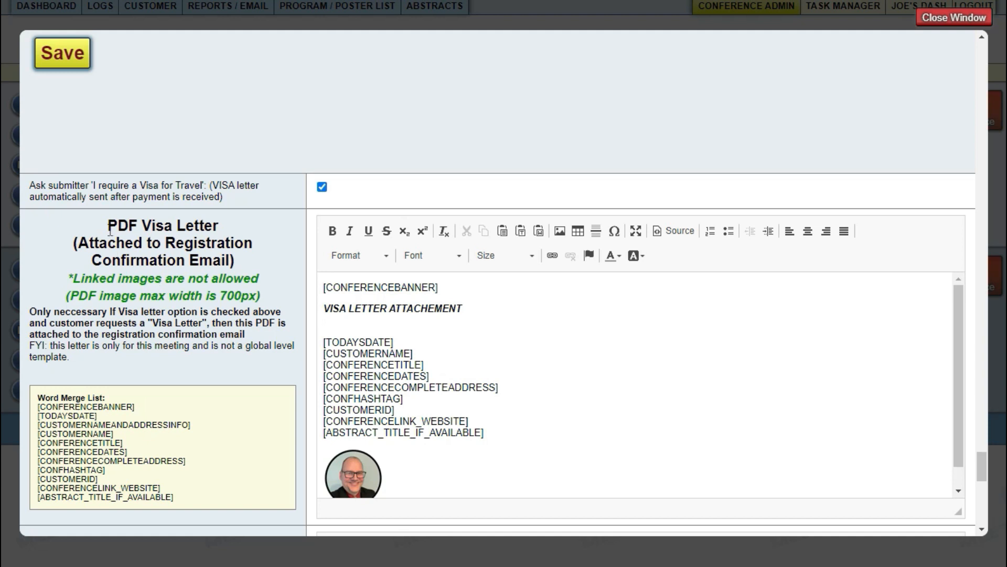
left_click_drag(109, 235, 163, 237)
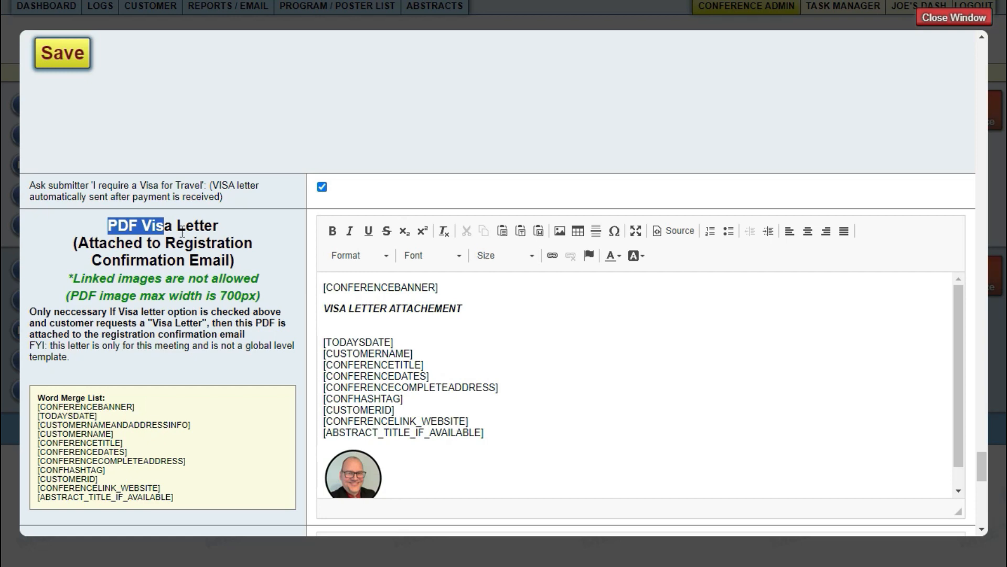
scroll(76, 167, "down", 7)
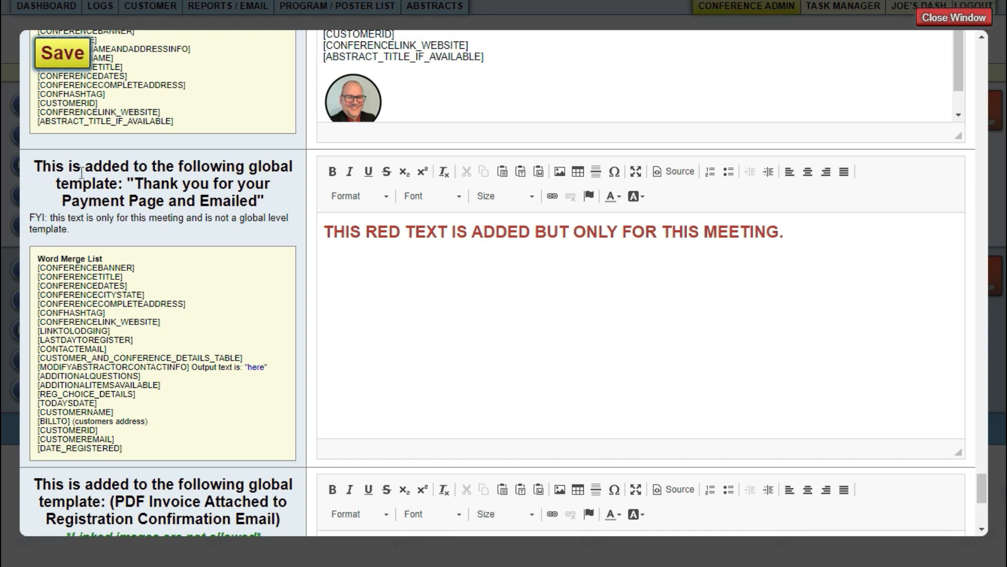
left_click_drag(85, 171, 167, 218)
scroll(126, 194, "down", 6)
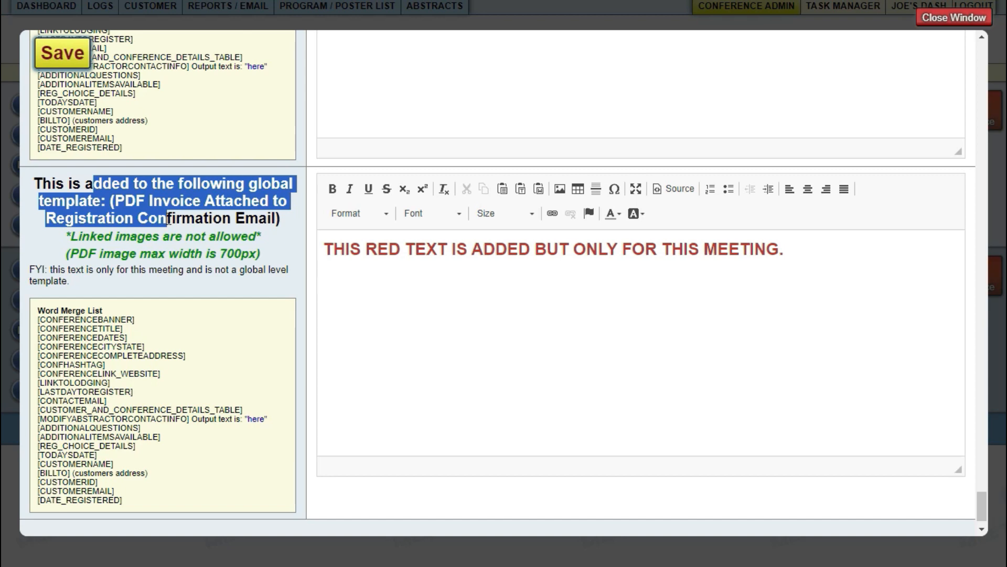
scroll(168, 218, "down", 2)
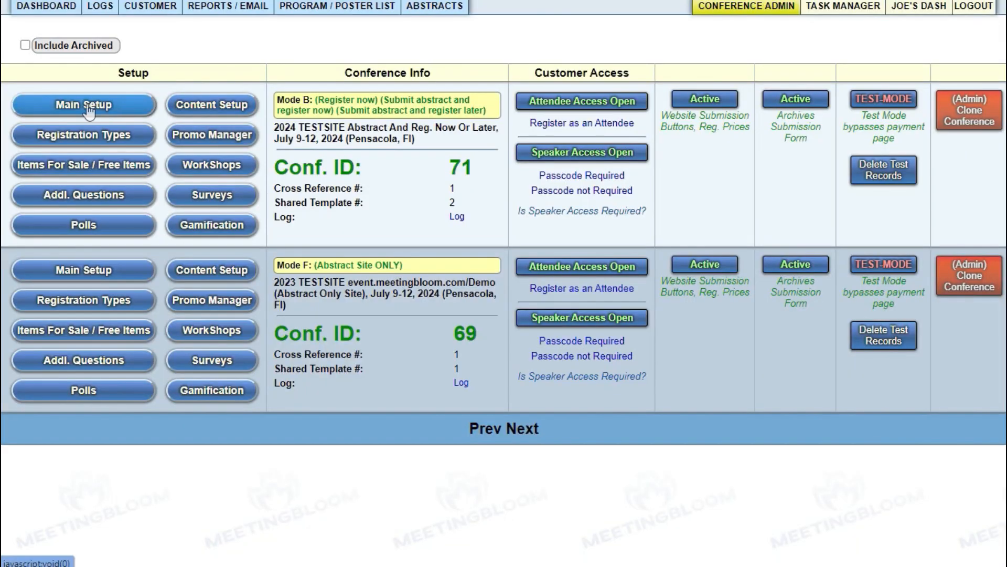
Open the content setup of conference 71 and examine the template colour legend and the Word Merge List
left_click(226, 110)
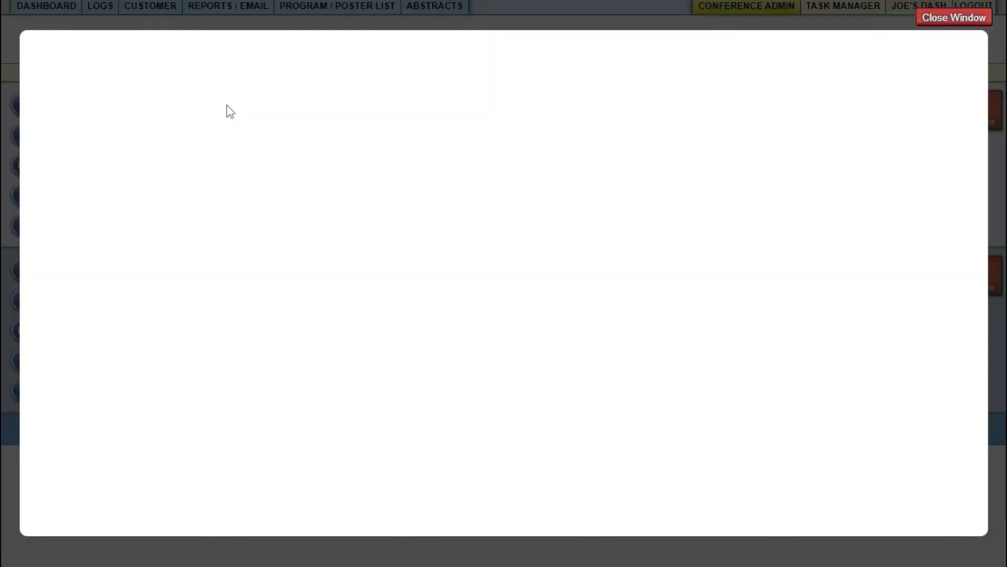
scroll(157, 326, "down", 1)
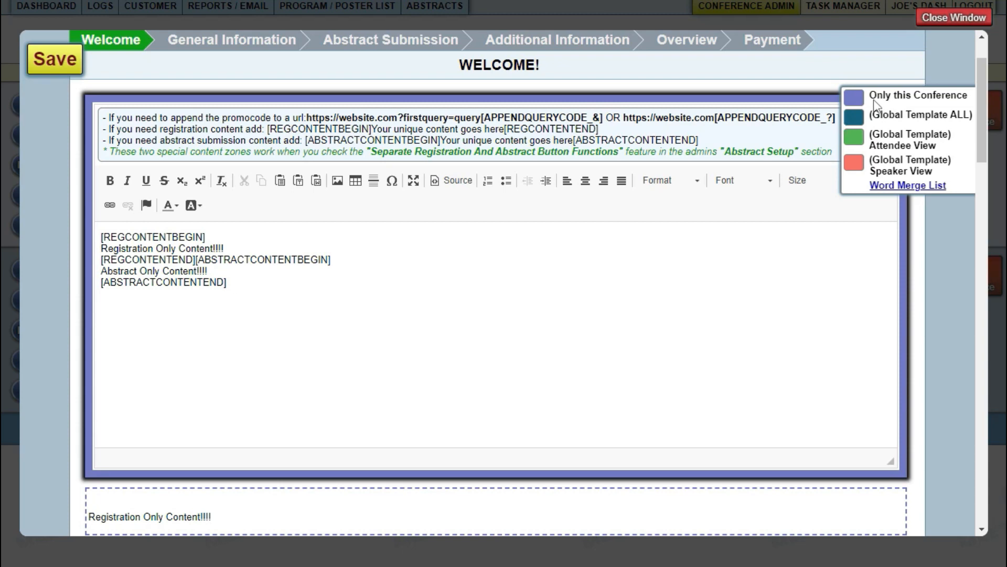
left_click_drag(871, 100, 977, 102)
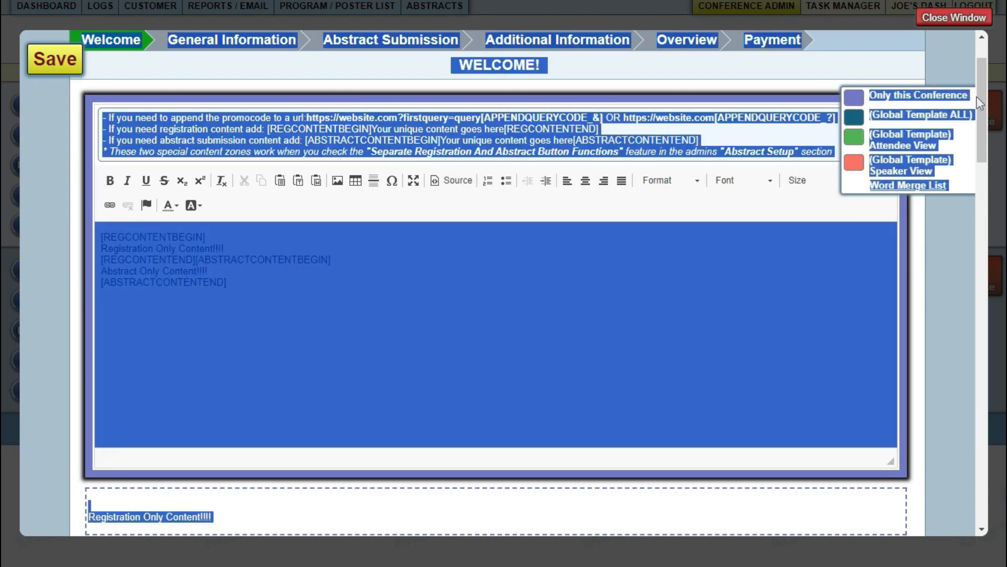
left_click(914, 90)
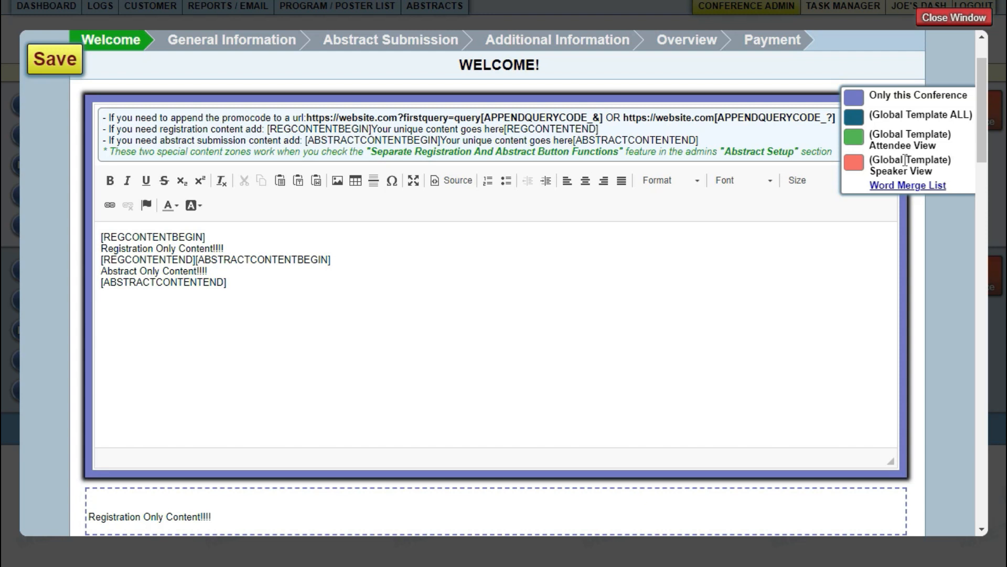
left_click(909, 188)
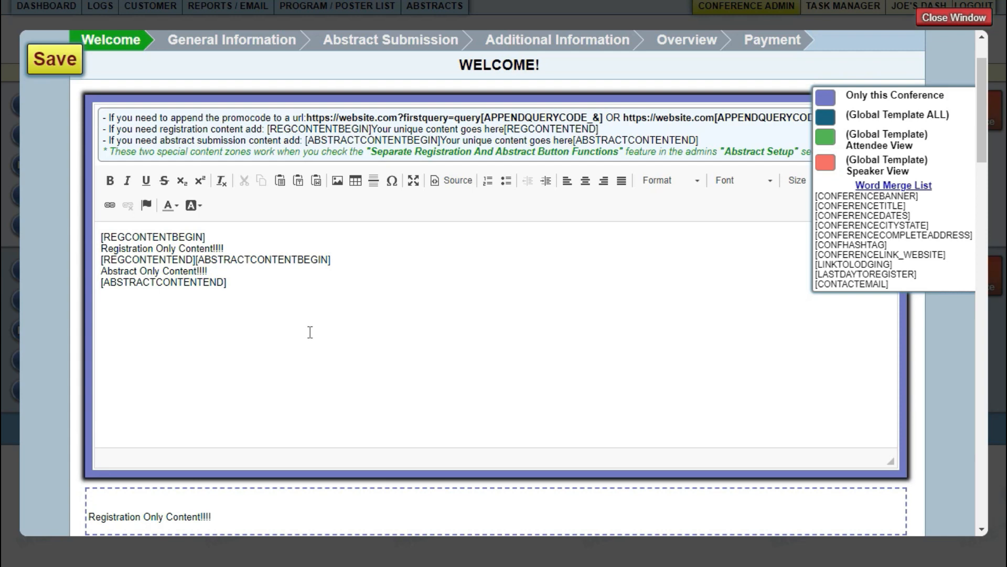
Review the attendee and speaker global templates of the Welcome page and close the content setup
scroll(283, 338, "down", 10)
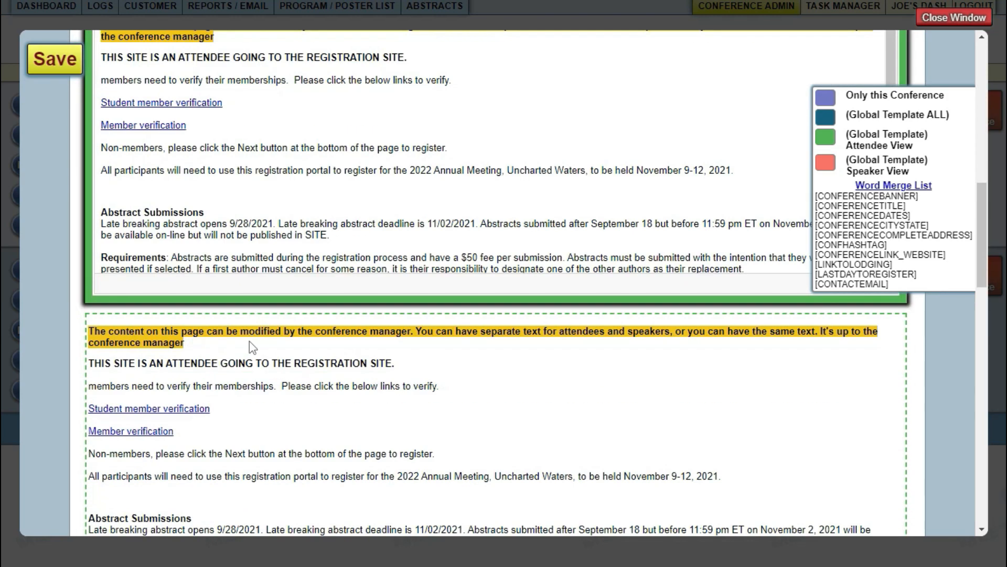
scroll(250, 341, "up", 3)
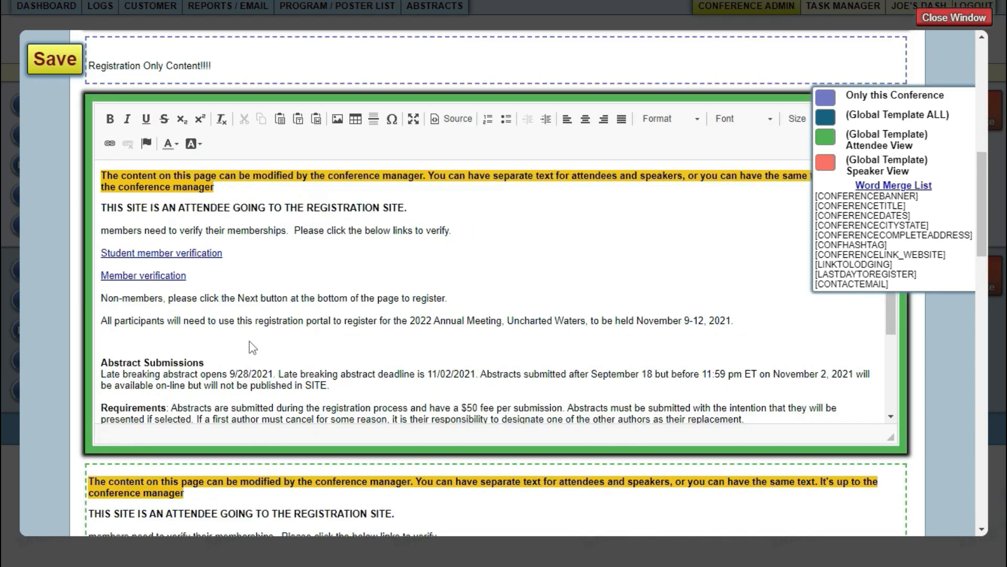
scroll(251, 341, "down", 10)
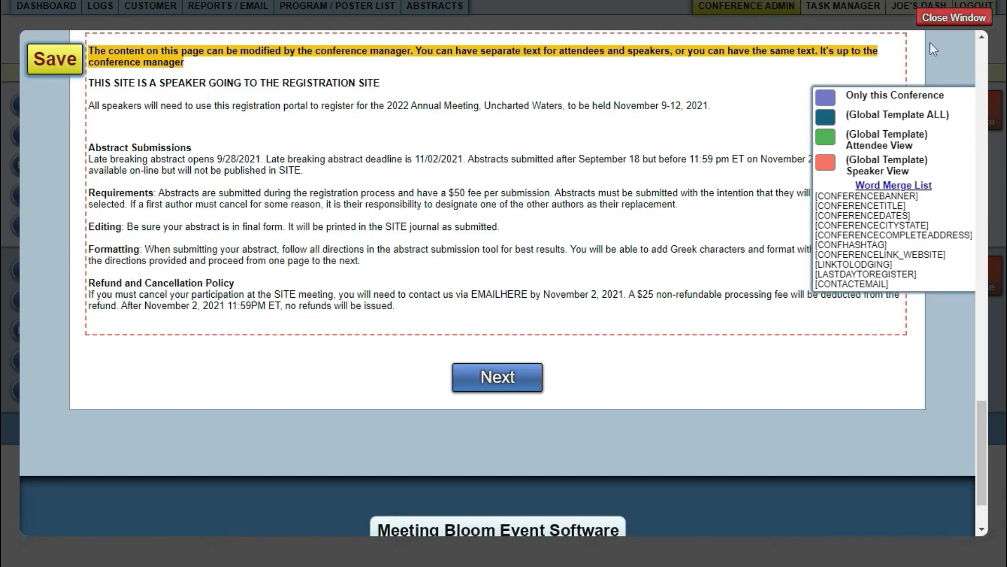
left_click(940, 19)
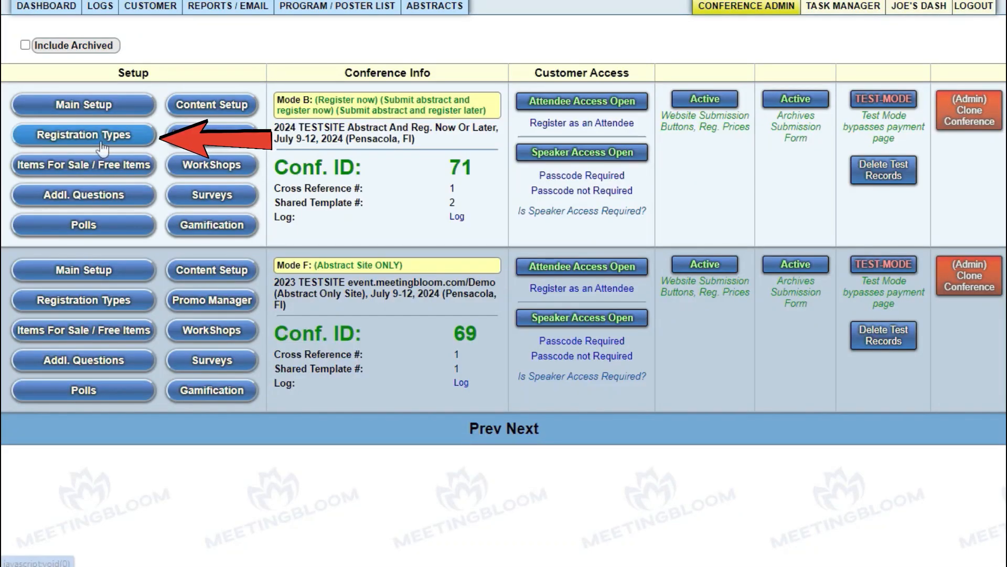
Open Regular Registration for editing in conference 71's registration types and examine its Show For options
left_click(99, 140)
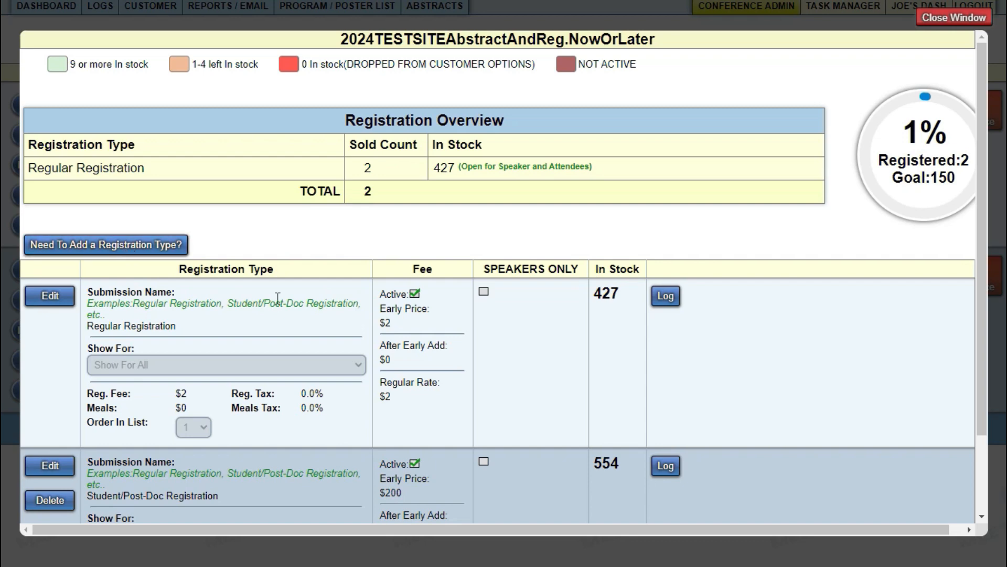
scroll(277, 295, "down", 1)
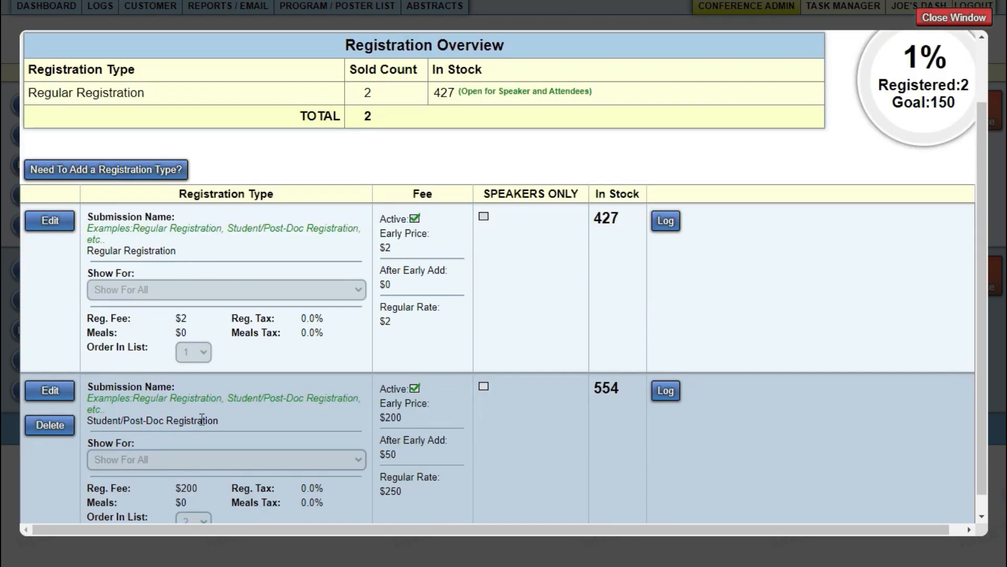
scroll(202, 414, "down", 1)
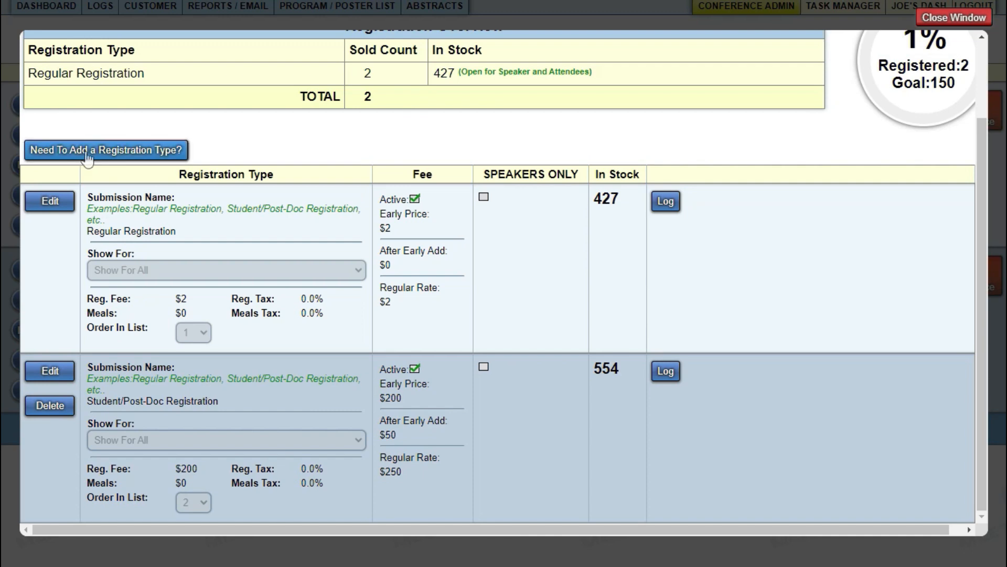
left_click(49, 209)
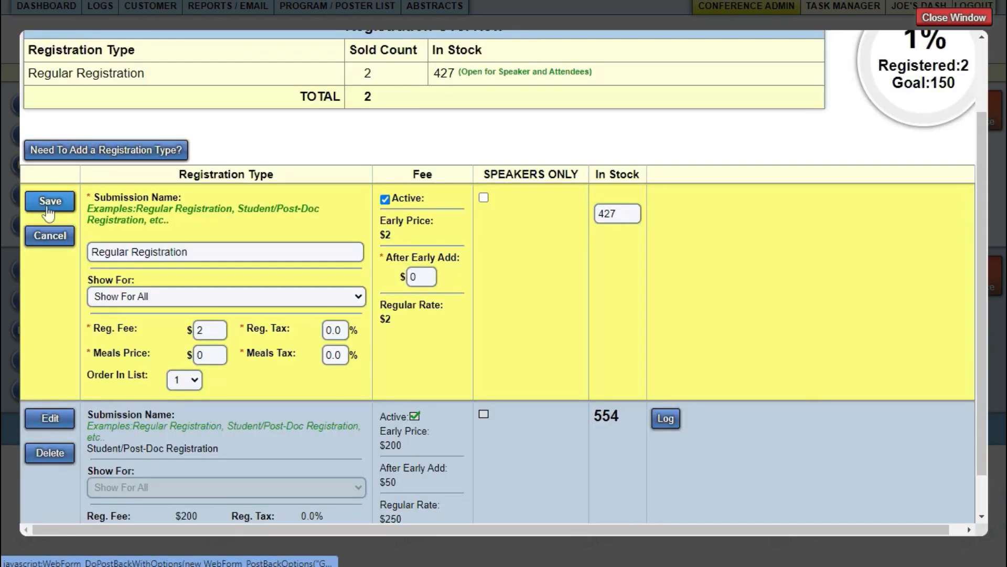
left_click(157, 302)
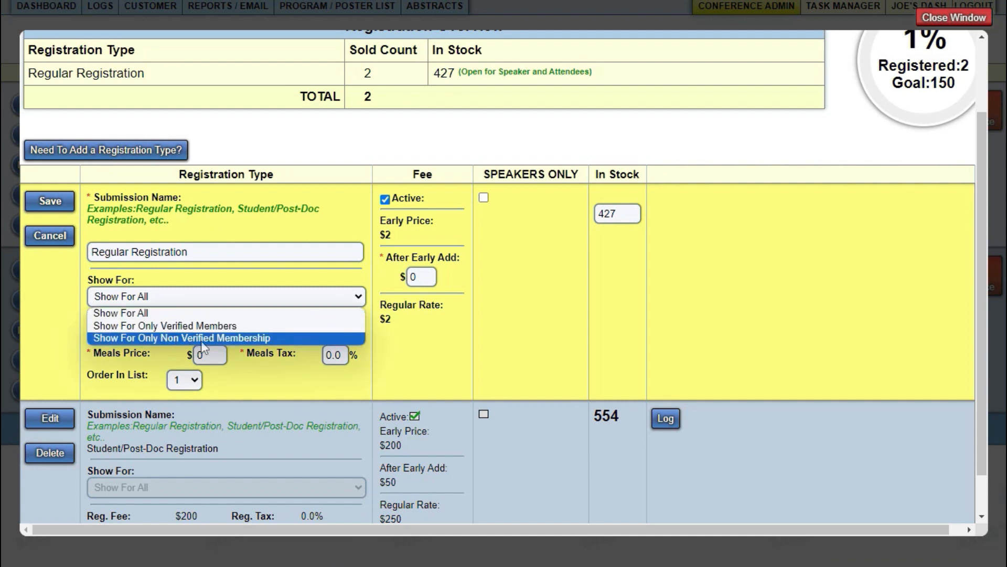
left_click(61, 282)
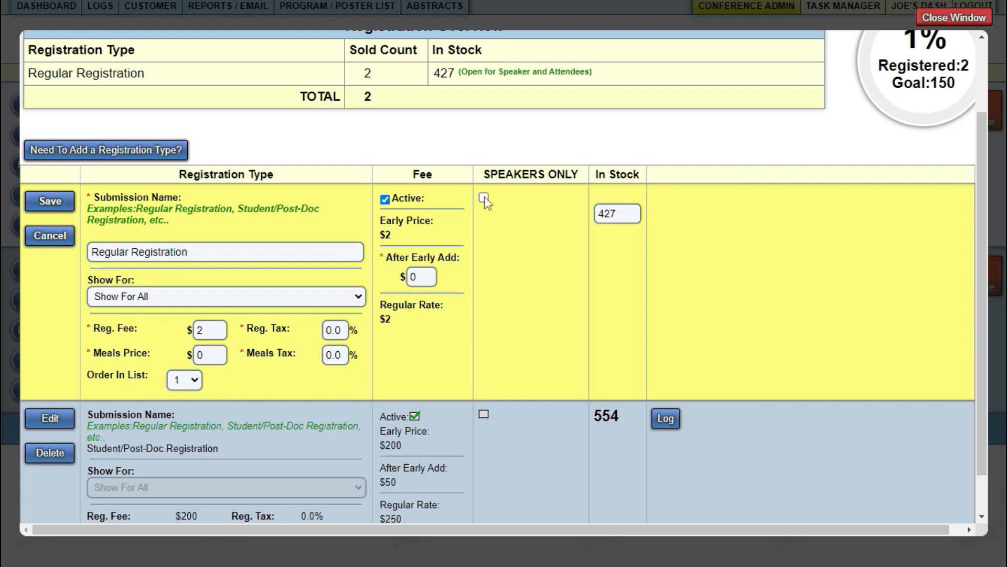
Examine Regular Registration's stock, registration fee, registration tax and meals price fields, and close the registration types
left_click(624, 213)
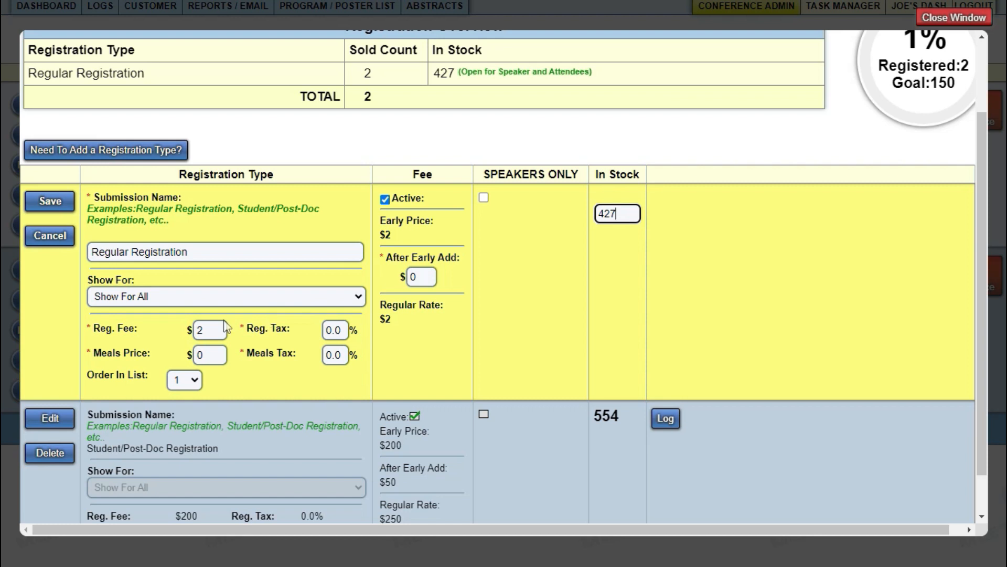
left_click_drag(216, 329, 186, 333)
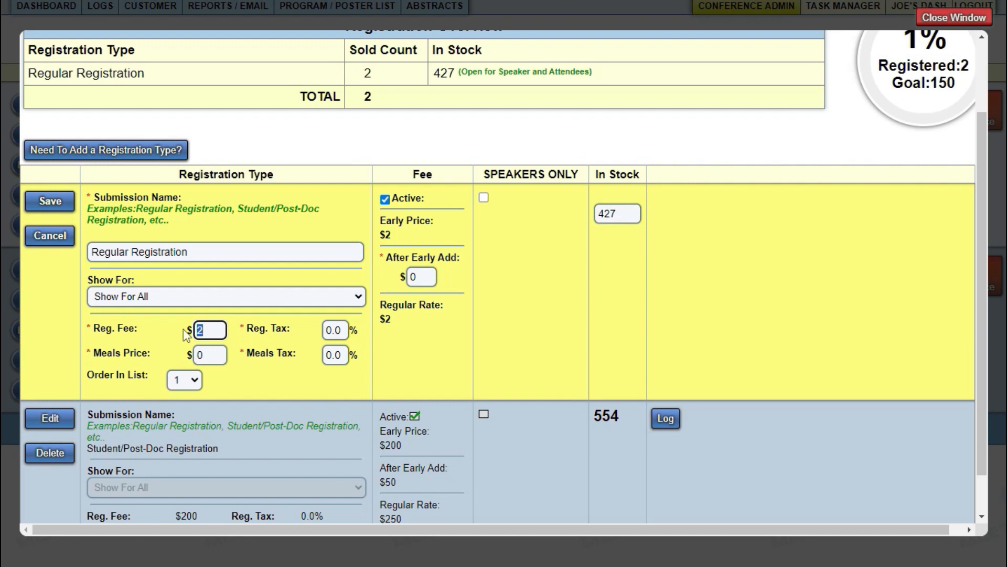
left_click(341, 329)
left_click_drag(341, 329, 305, 334)
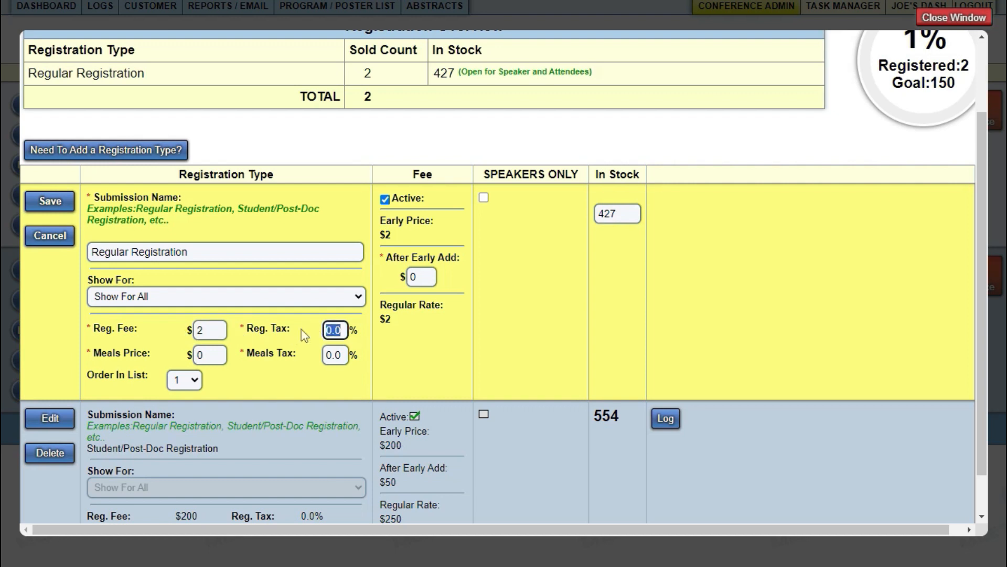
left_click_drag(208, 354, 189, 351)
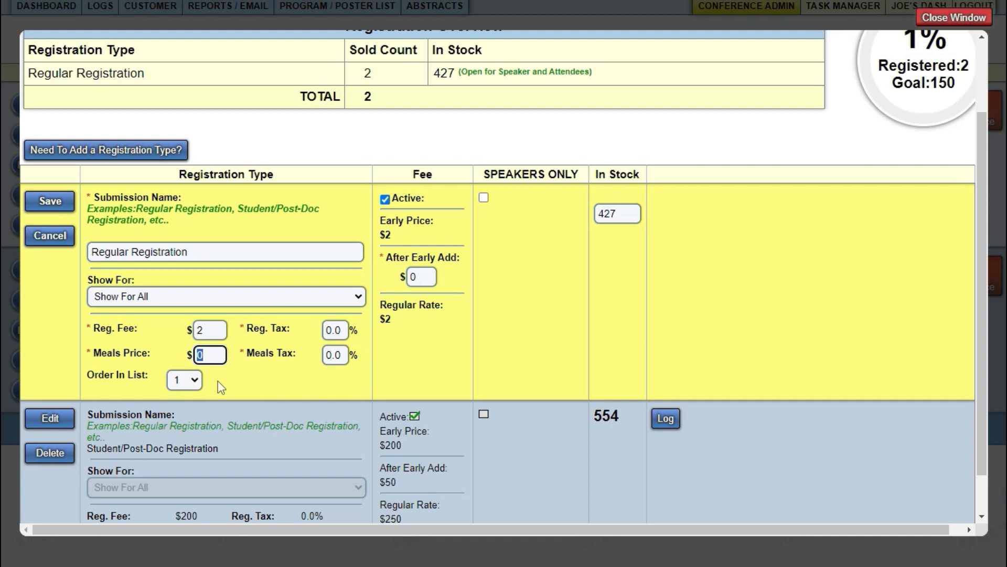
key("Return")
left_click(954, 17)
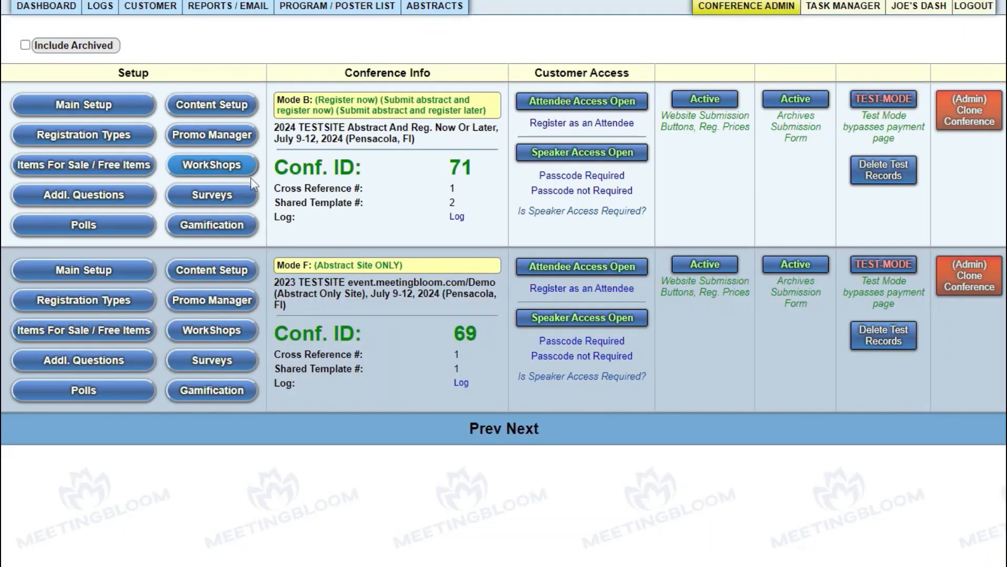
Open a new promo item form for conference 71 and examine its promo value, stock amount and registration cost options
left_click(212, 136)
left_click(56, 100)
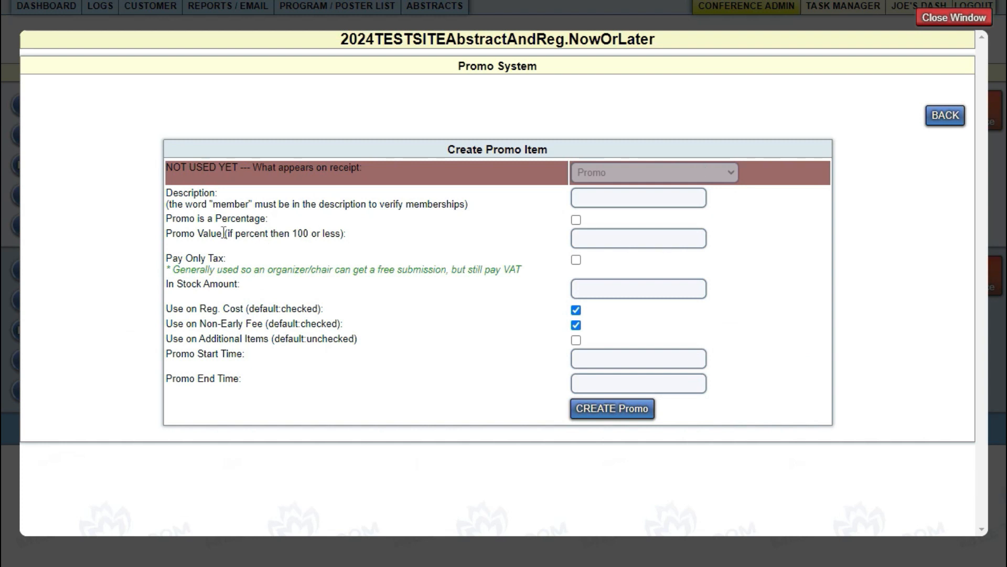
left_click_drag(222, 234, 303, 239)
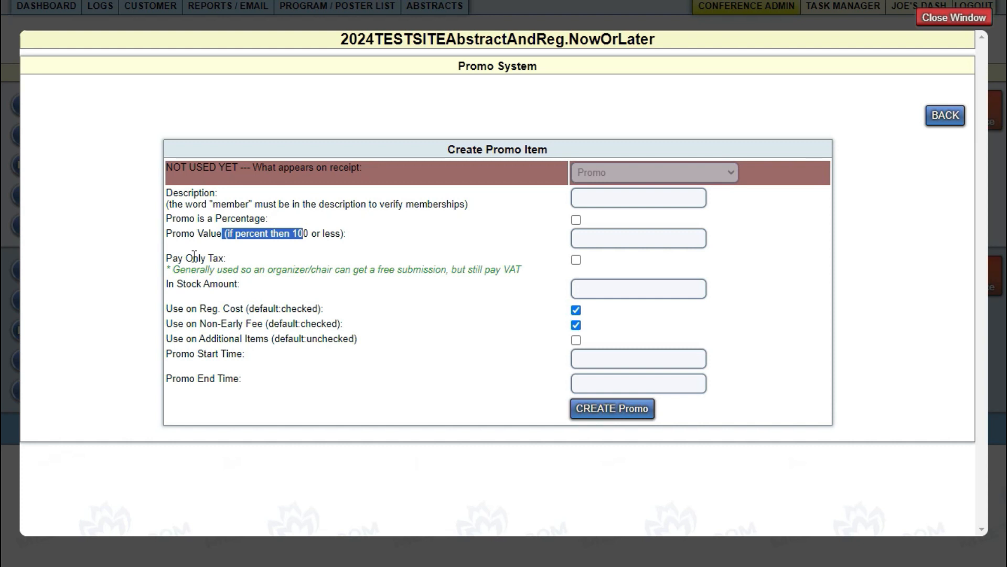
left_click_drag(177, 284, 223, 283)
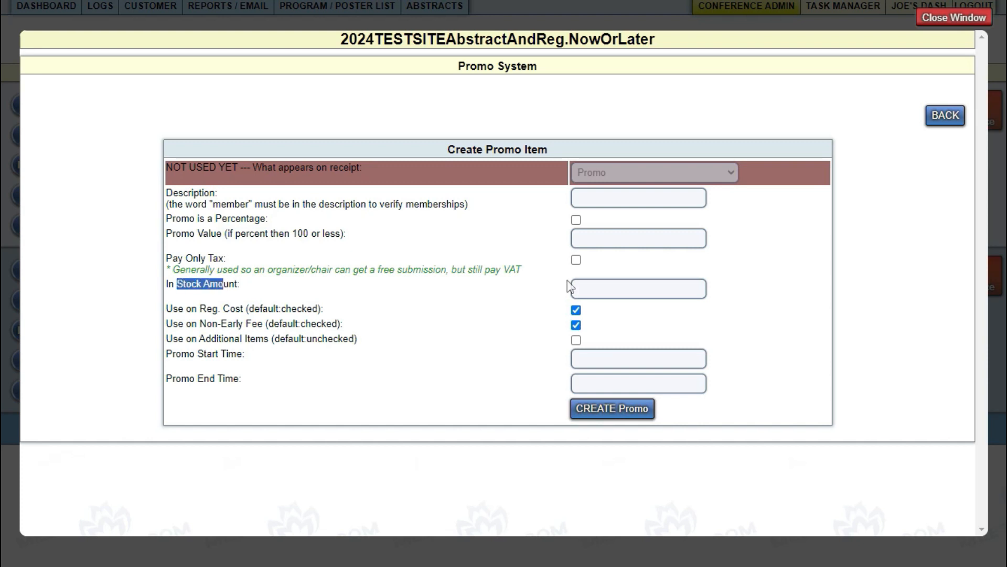
left_click(587, 293)
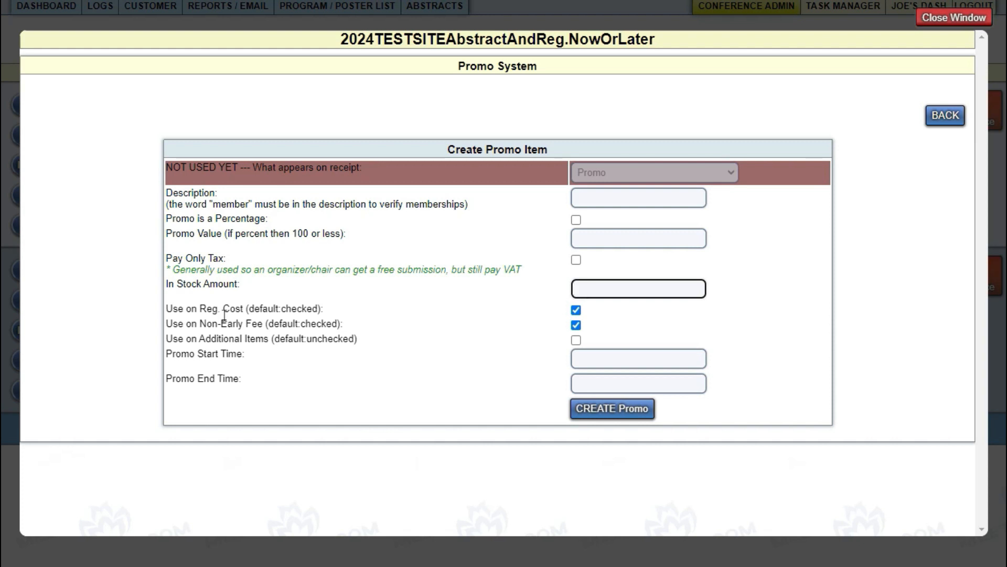
left_click_drag(178, 308, 308, 304)
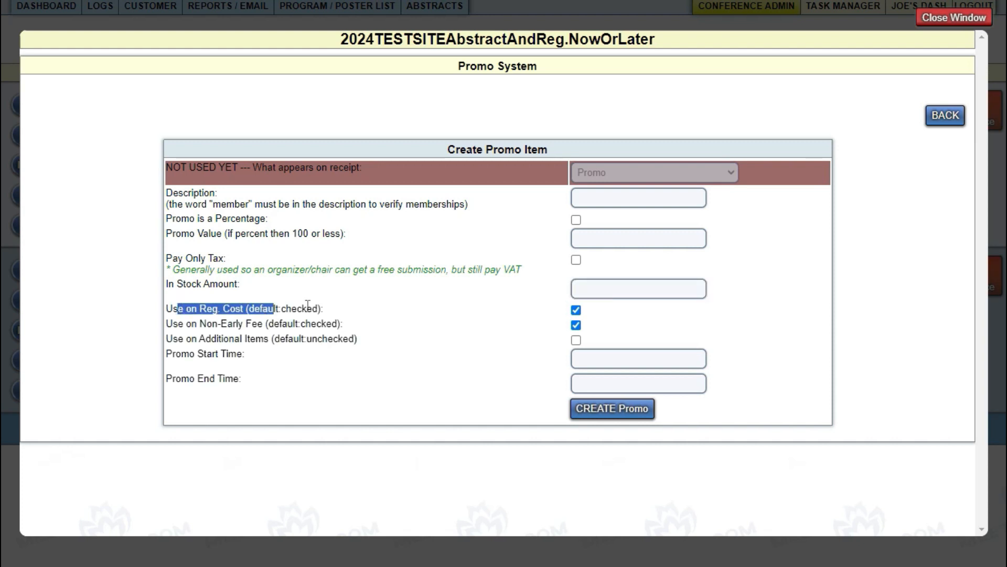
left_click(308, 304)
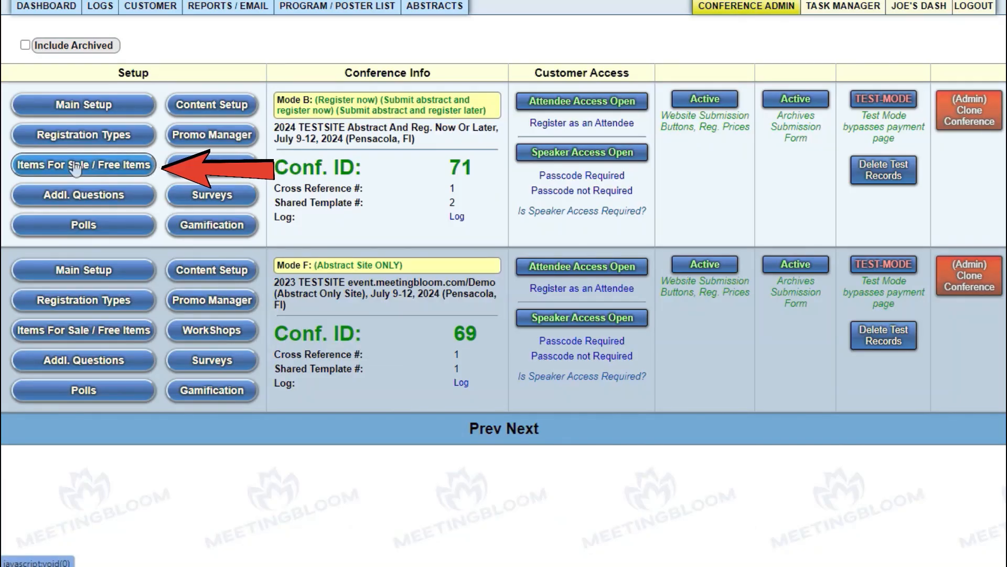
Open the Banquet Ticket for editing in the inventory of conference 71's items for sale
left_click(76, 166)
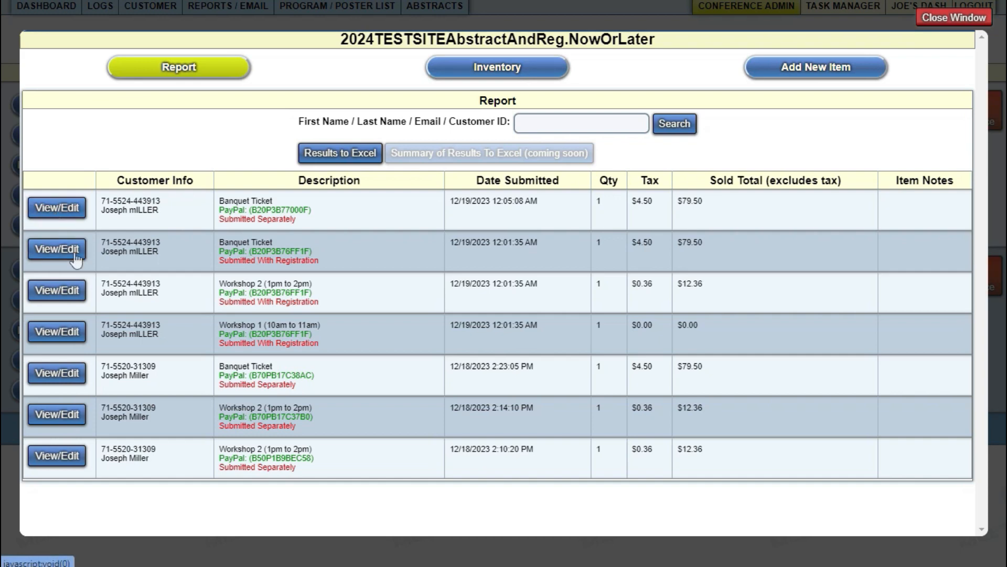
left_click(497, 69)
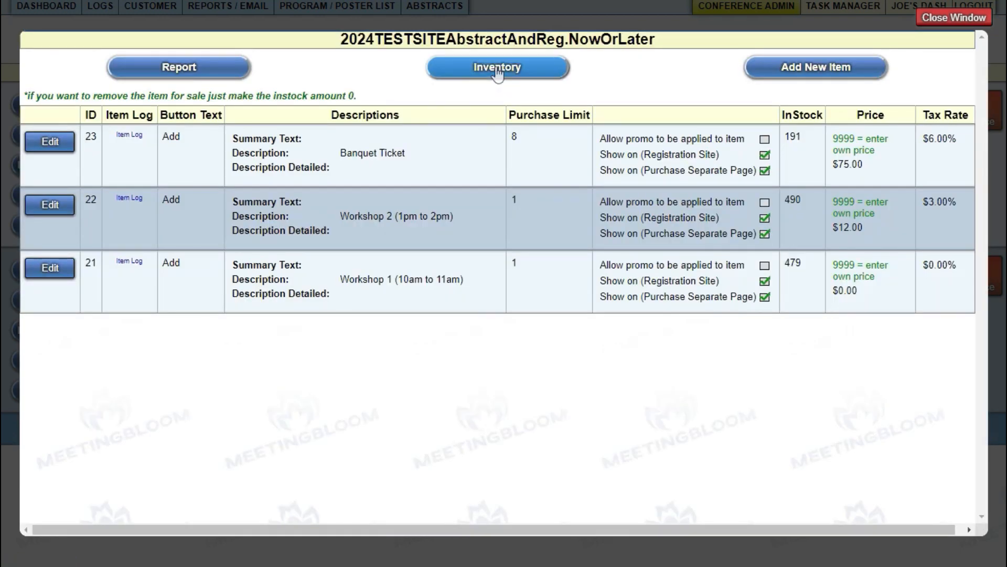
left_click(42, 145)
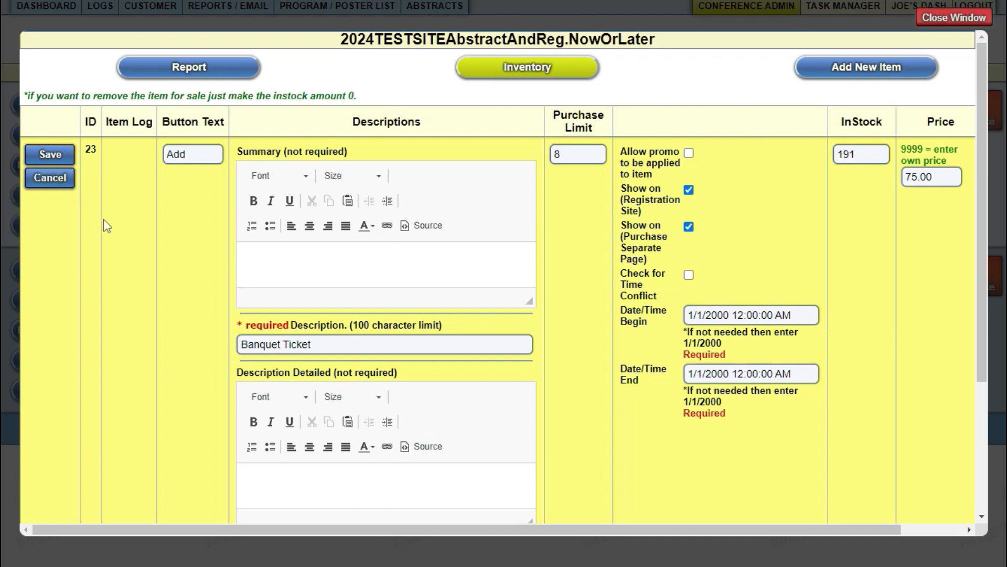
Examine the Banquet Ticket's button text, summary and description fields
left_click(181, 153)
left_click_drag(181, 153, 153, 160)
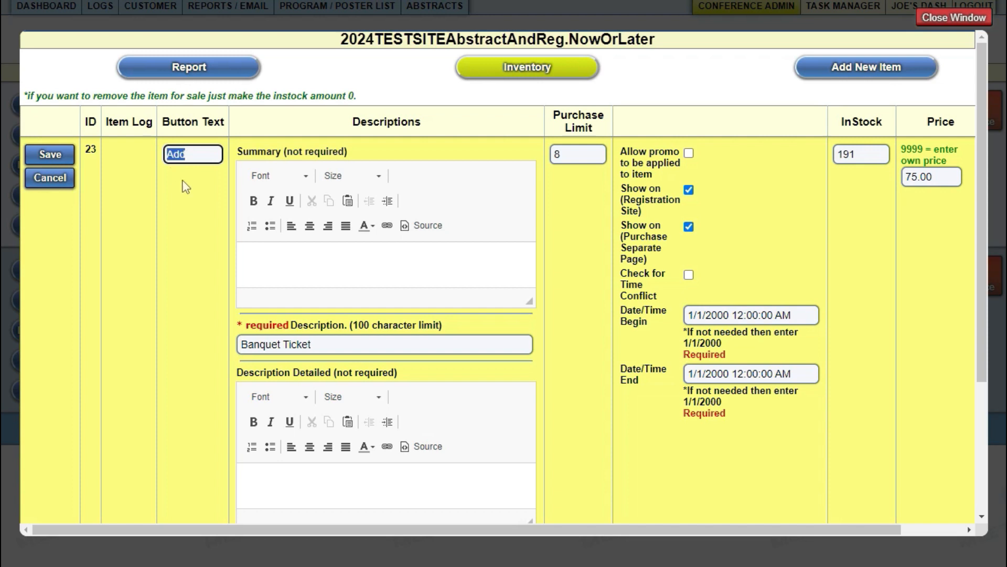
scroll(189, 206, "down", 1)
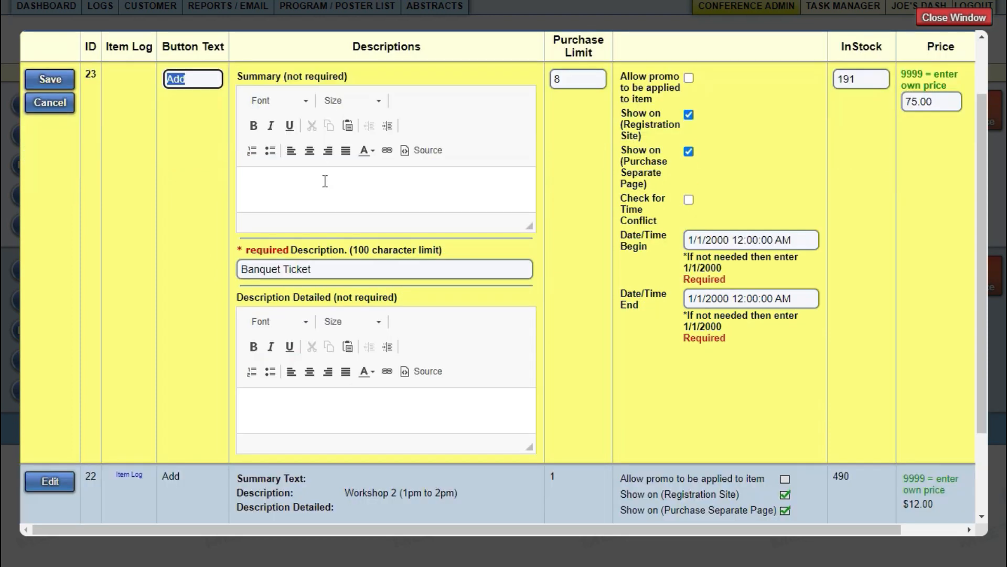
left_click(300, 186)
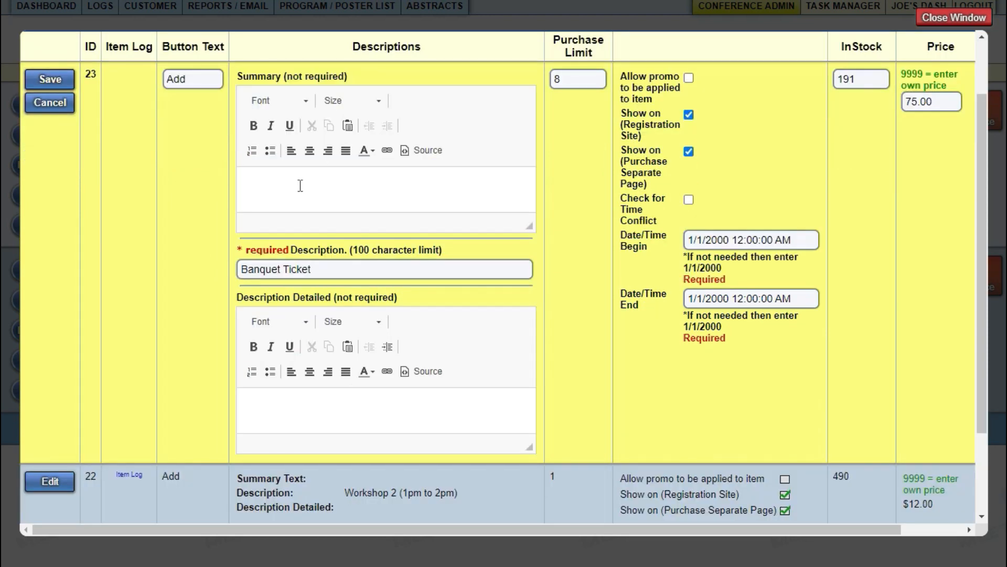
left_click(338, 270)
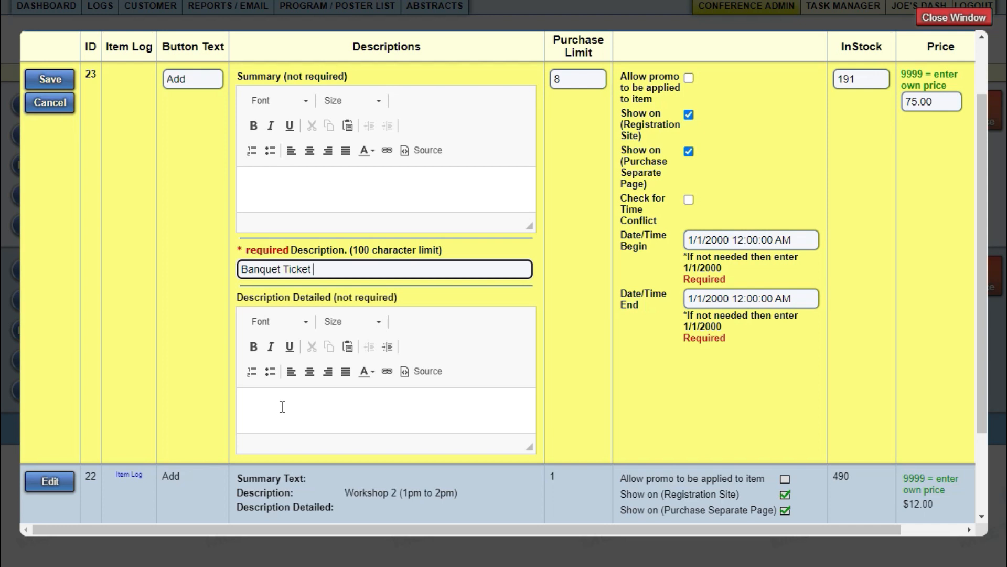
Examine the Banquet Ticket's purchase limit, price and in-stock fields, and close the items for sale
double_click(570, 77)
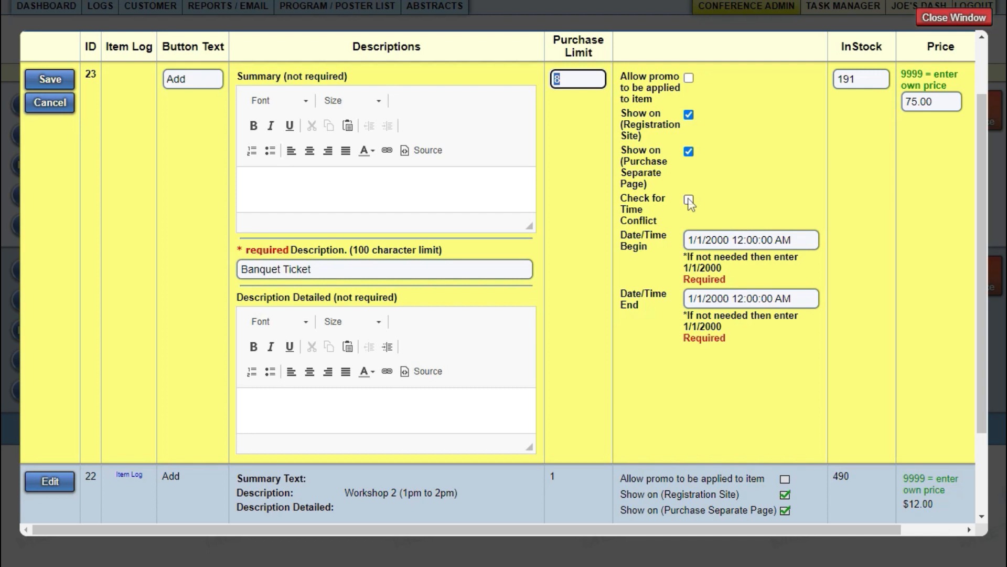
left_click_drag(935, 102, 906, 102)
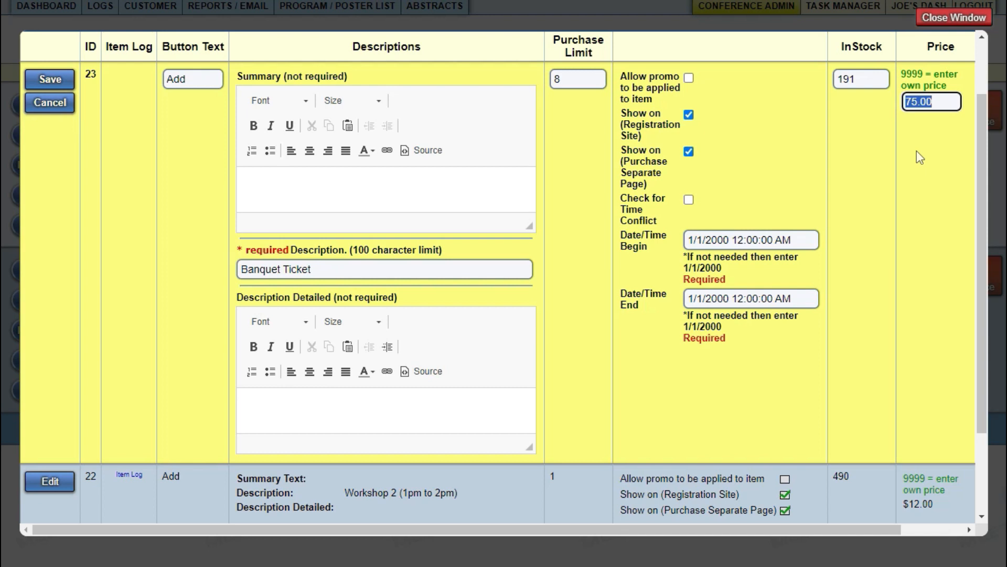
left_click_drag(883, 79, 838, 79)
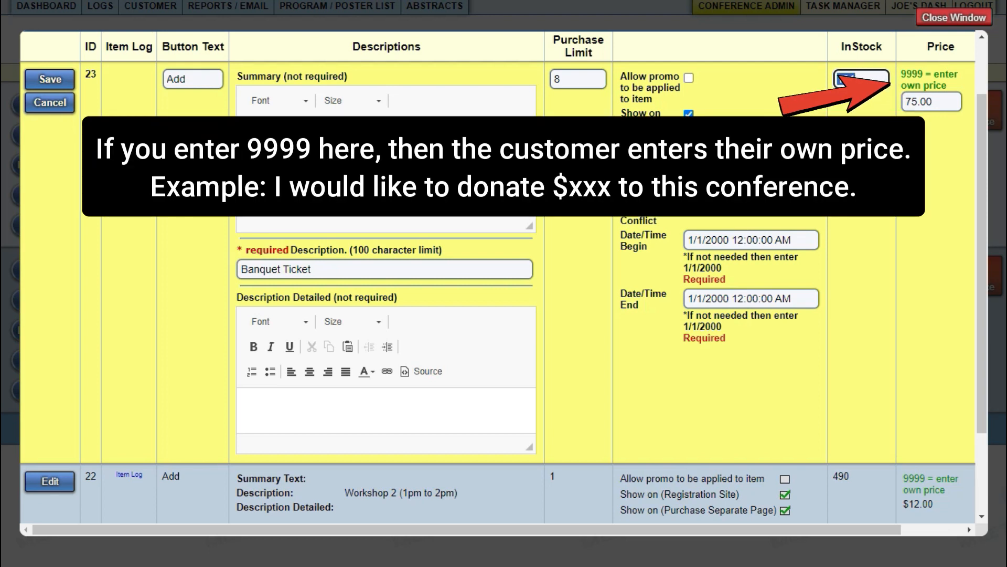
left_click(950, 19)
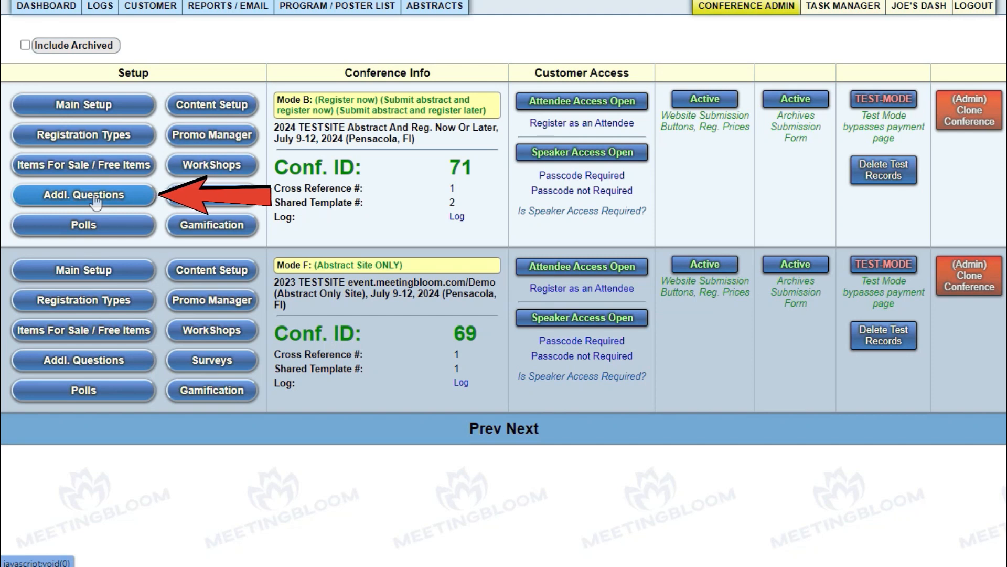
Review the existing additional questions of conference 71 and open the Preferred Session Choice question for editing
left_click(126, 201)
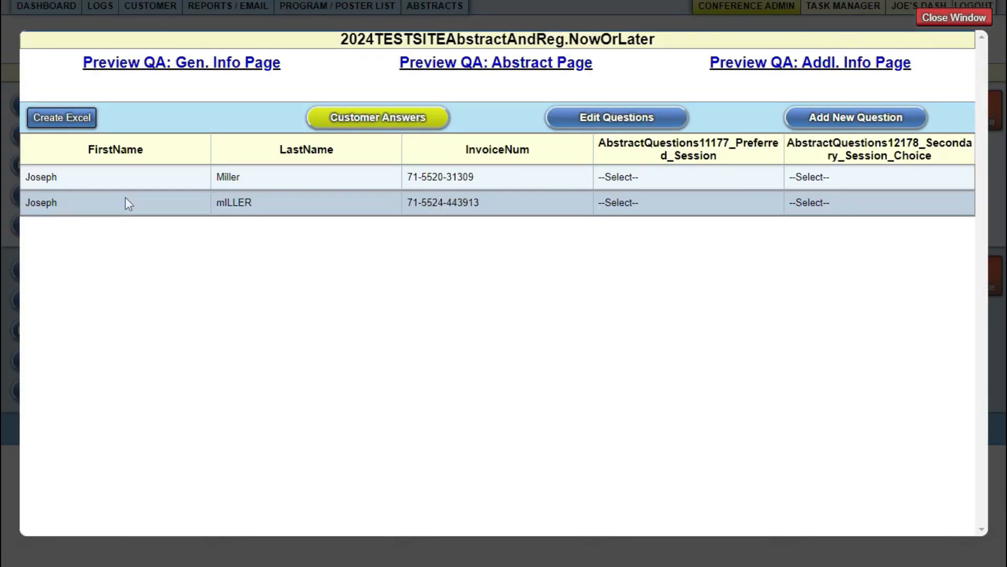
left_click(602, 120)
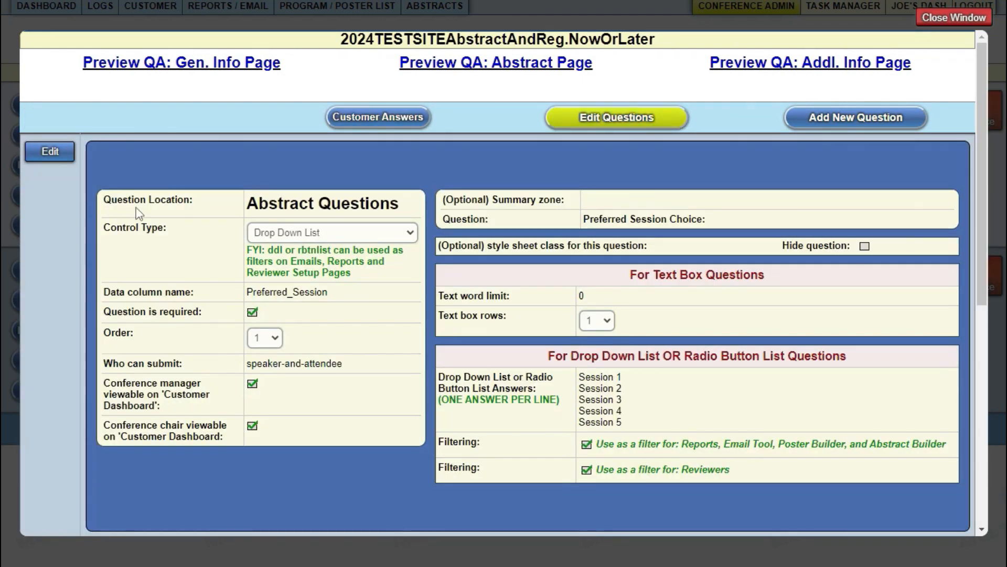
scroll(146, 172, "down", 7)
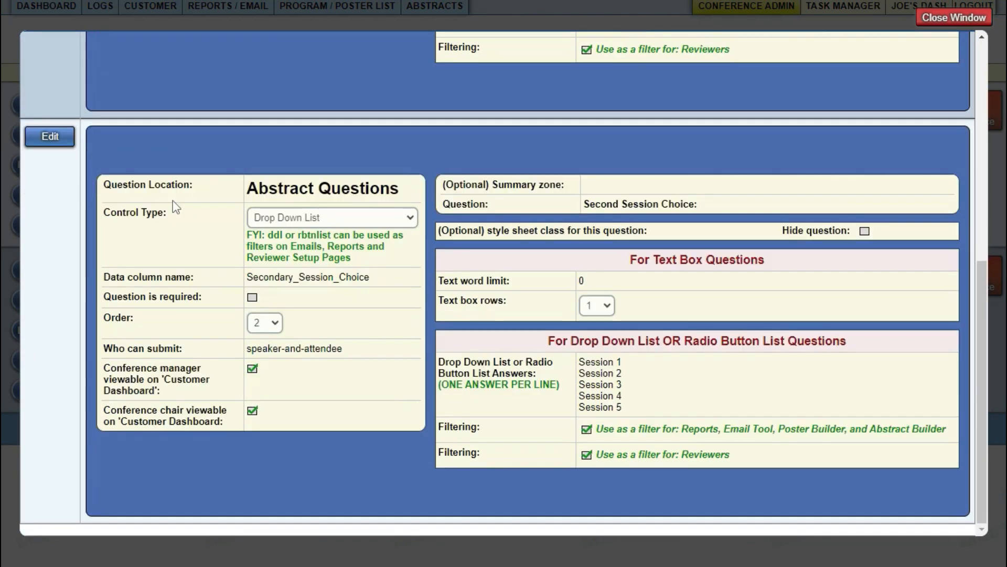
scroll(173, 202, "up", 6)
scroll(176, 209, "up", 1)
left_click(51, 152)
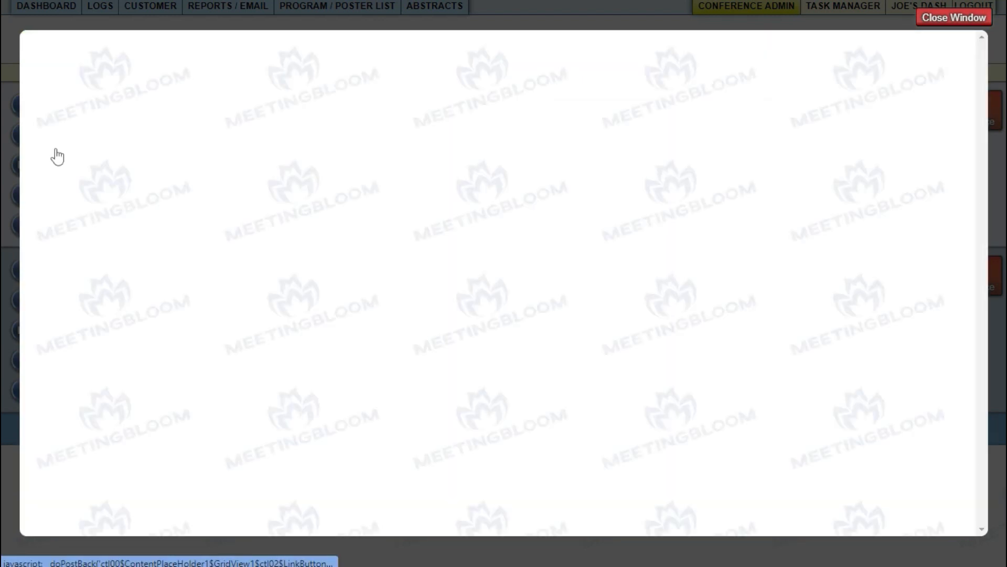
Examine the Preferred Session Choice question's location options, data column name, required setting and control types
left_click(346, 207)
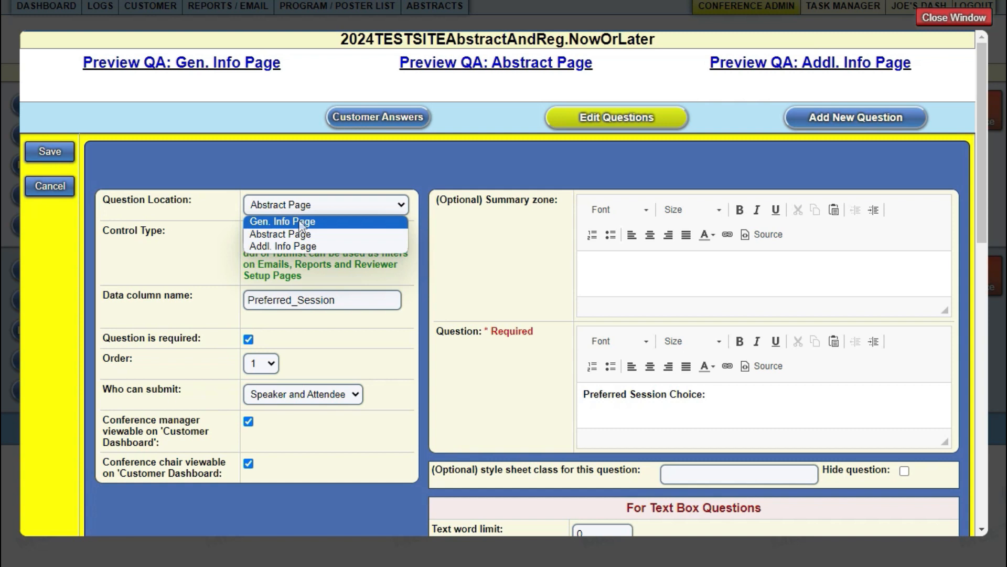
left_click(221, 209)
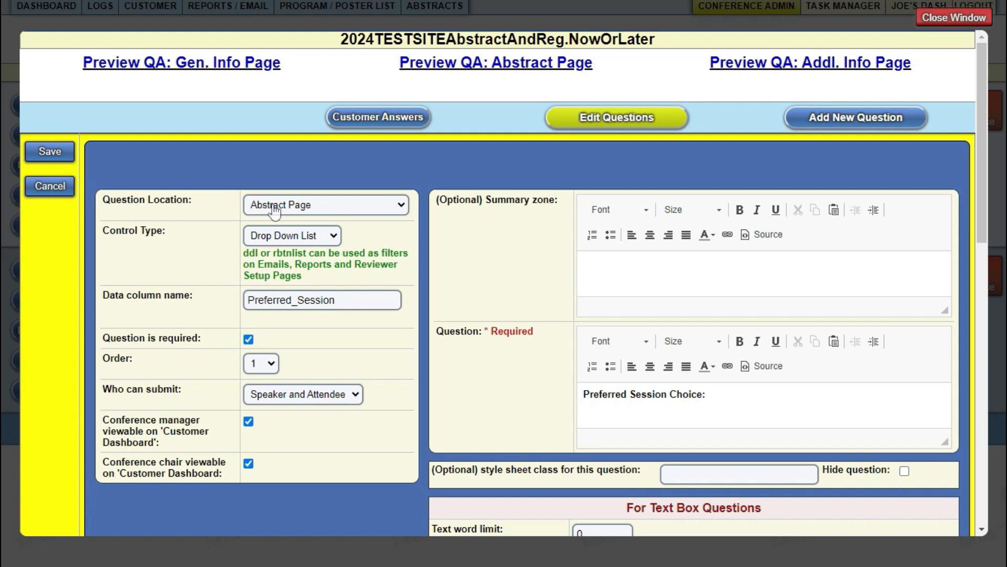
left_click_drag(339, 305, 252, 305)
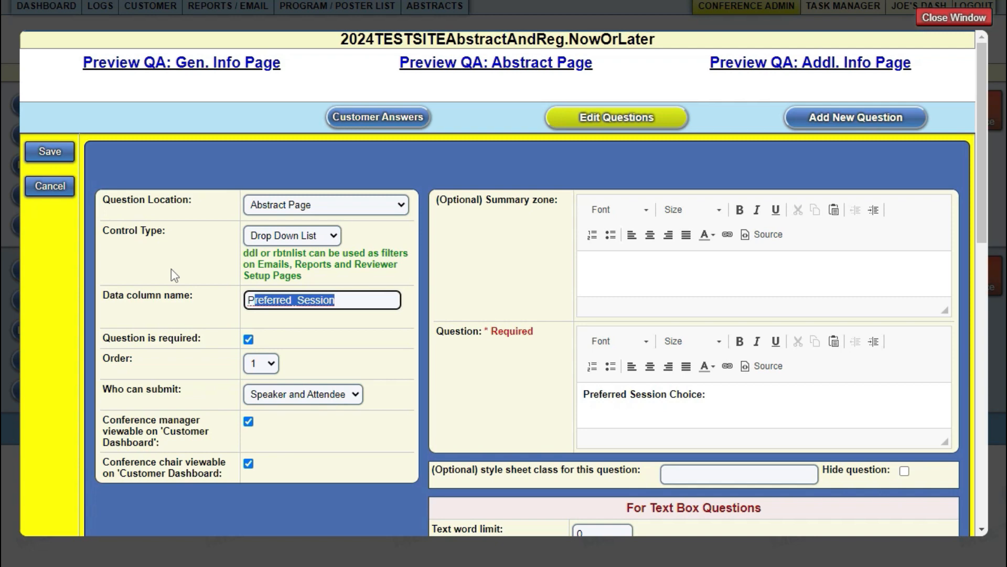
left_click(338, 298)
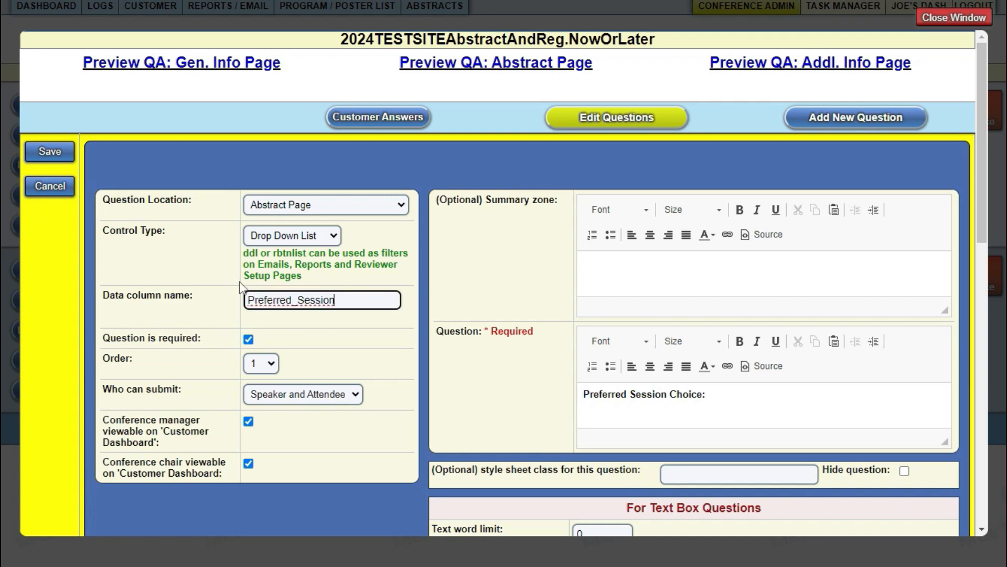
scroll(240, 287, "down", 2)
left_click_drag(216, 271, 147, 265)
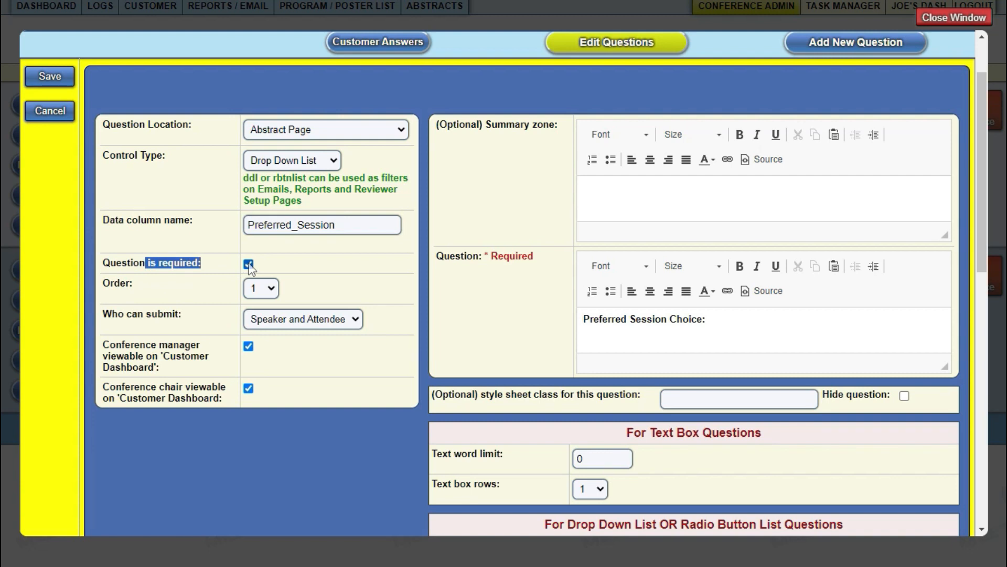
left_click(294, 163)
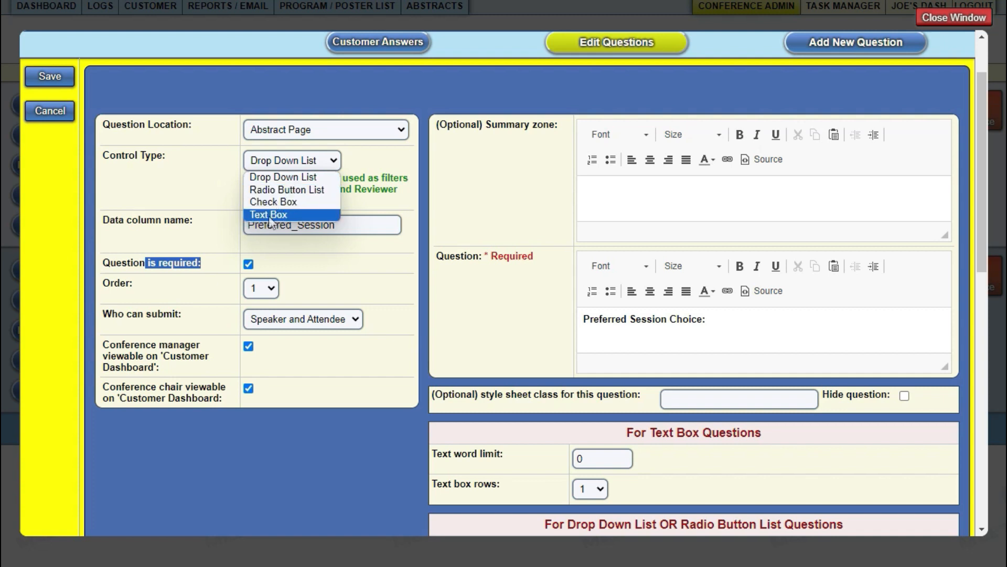
left_click(215, 204)
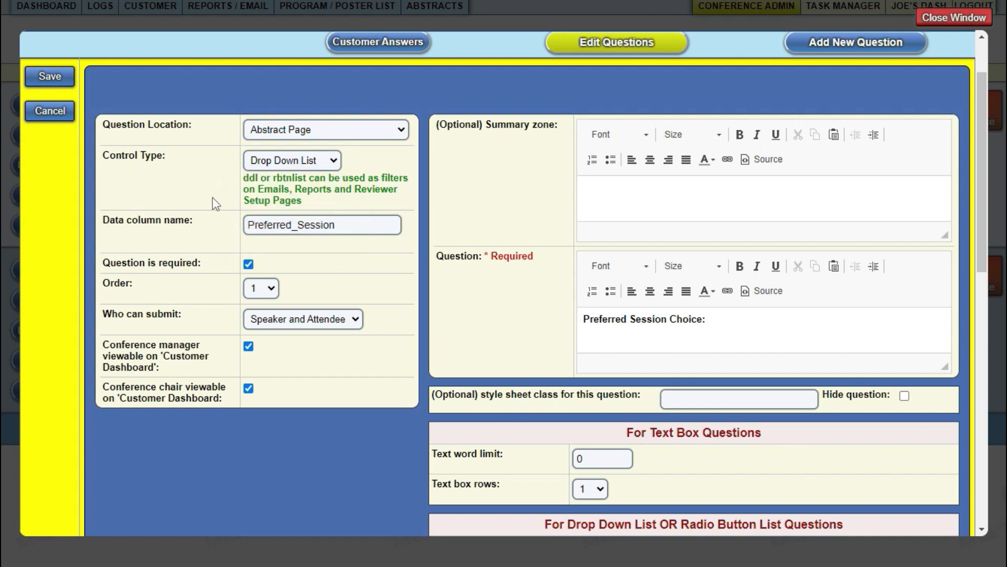
Examine the question's order choices, who can submit it, and its conference chair visibility on the customer dashboard
left_click(261, 288)
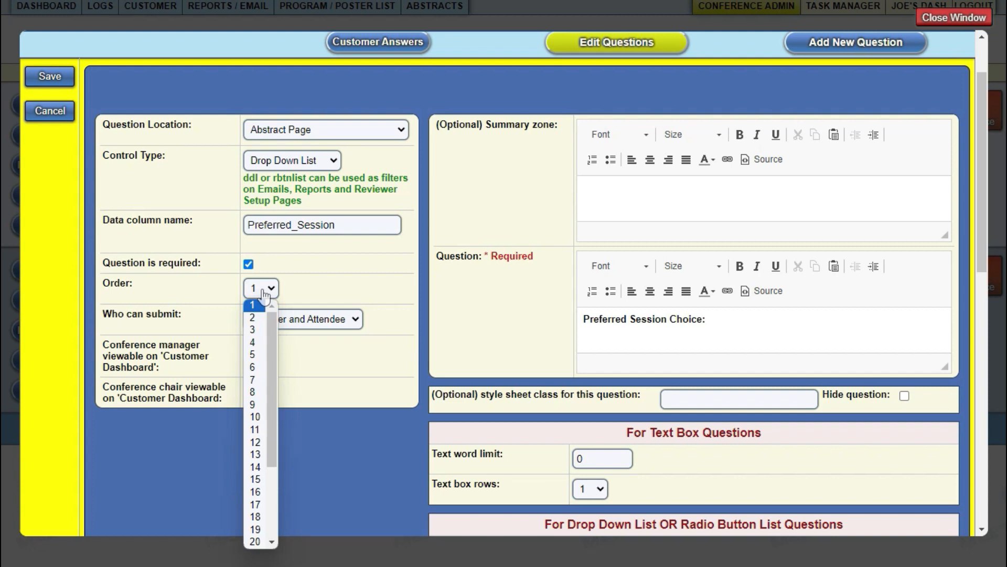
left_click(313, 291)
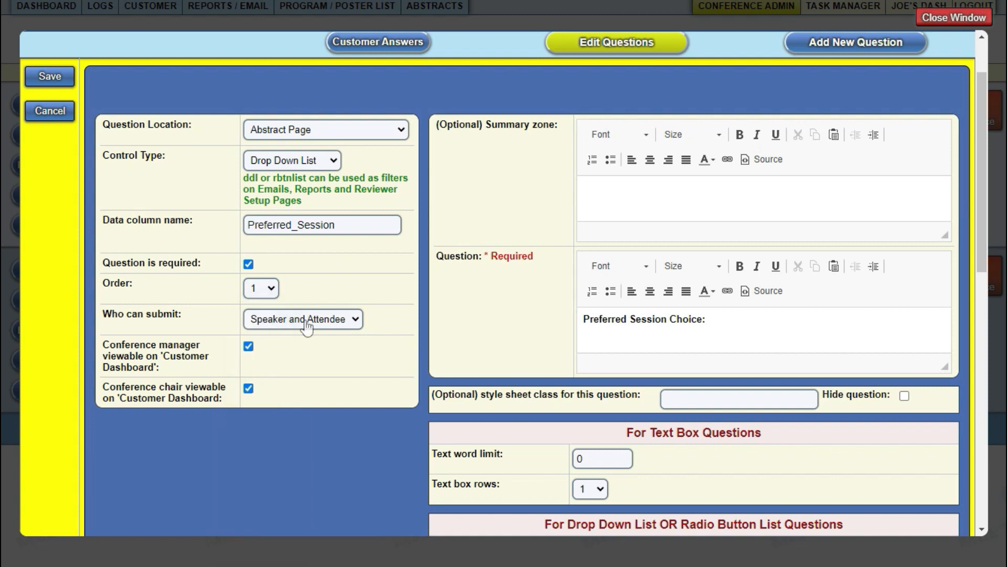
left_click(308, 324)
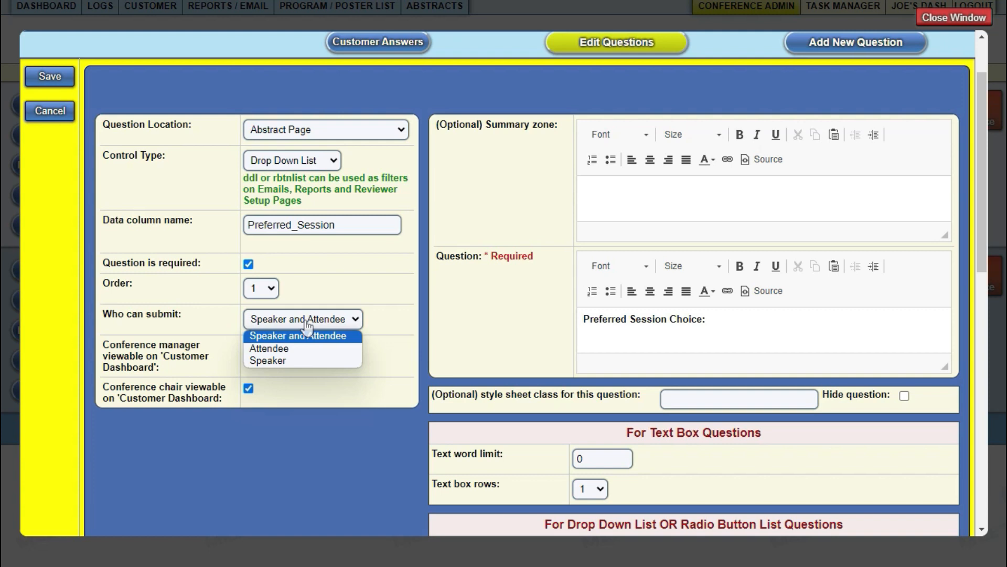
left_click(306, 322)
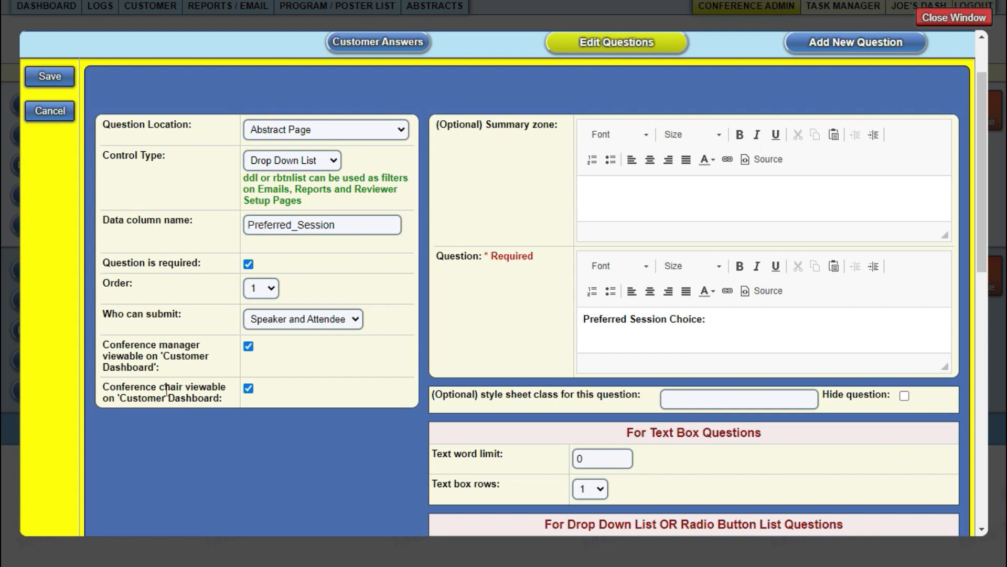
mouse_move(146, 386)
left_mouse_down()
mouse_move(170, 386)
mouse_move(115, 397)
mouse_move(150, 397)
left_mouse_up()
Examine the question's summary zone, question text, style sheet class, text word limit and text box rows
scroll(636, 108, "down", 1)
left_click(639, 122)
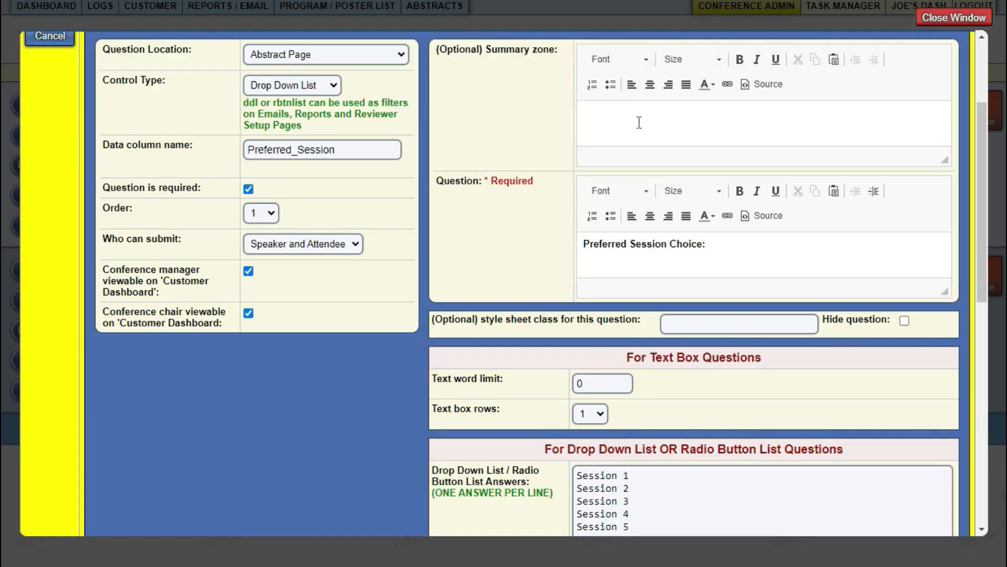
left_click(709, 250)
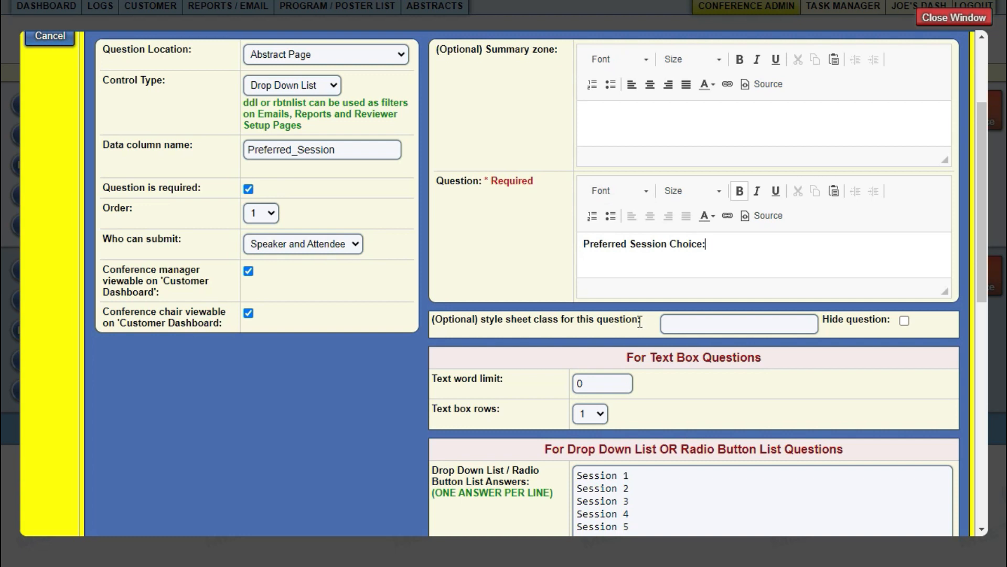
left_click(692, 325)
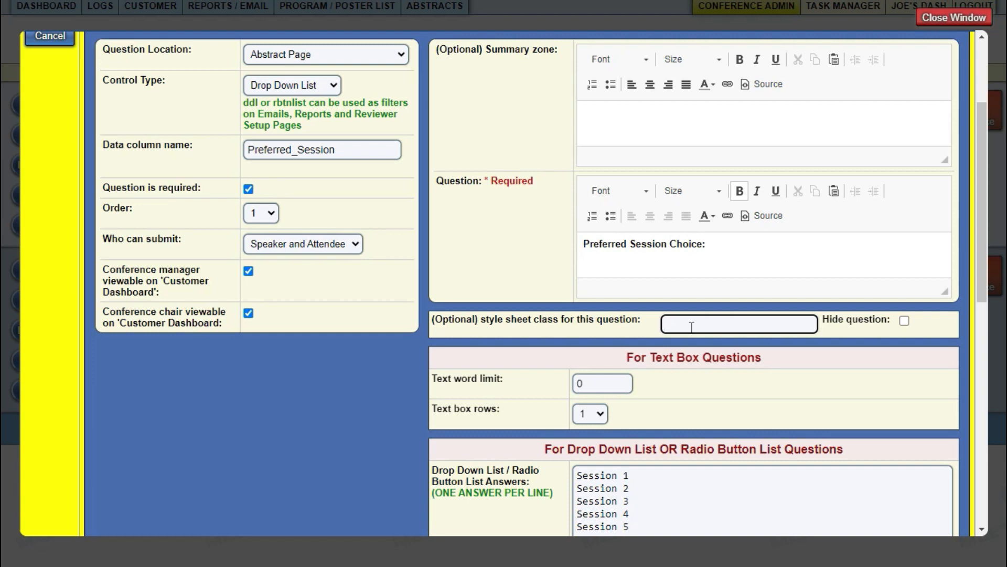
left_click(598, 388)
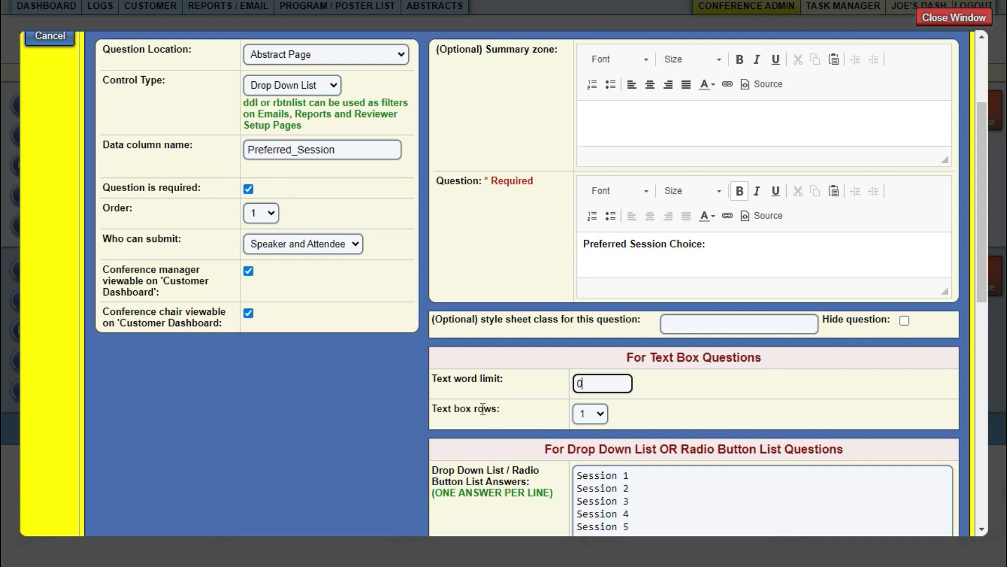
left_click_drag(497, 409, 445, 412)
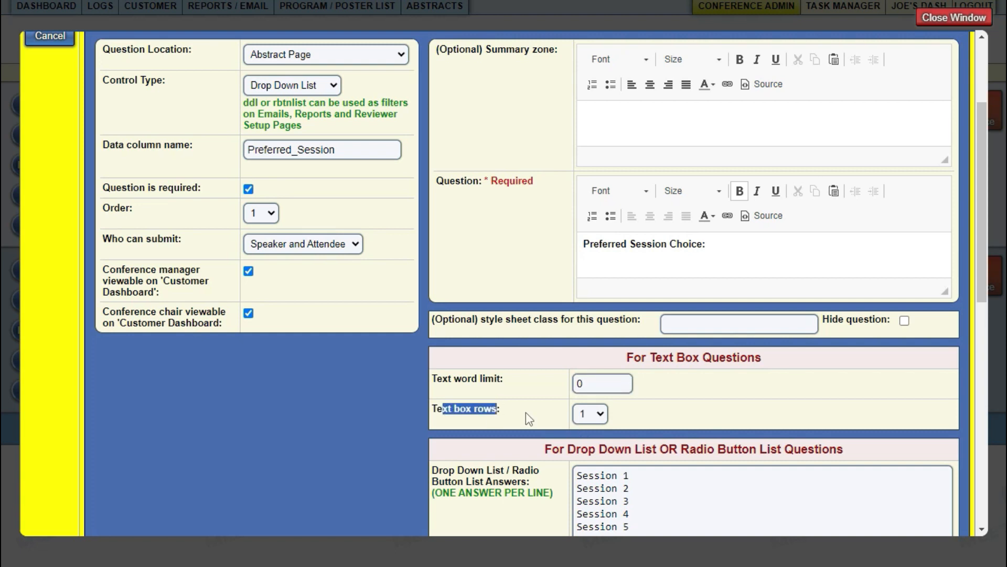
Examine the drop-down or radio button answer list and the report and reviewer filtering options of the question
scroll(526, 411, "down", 3)
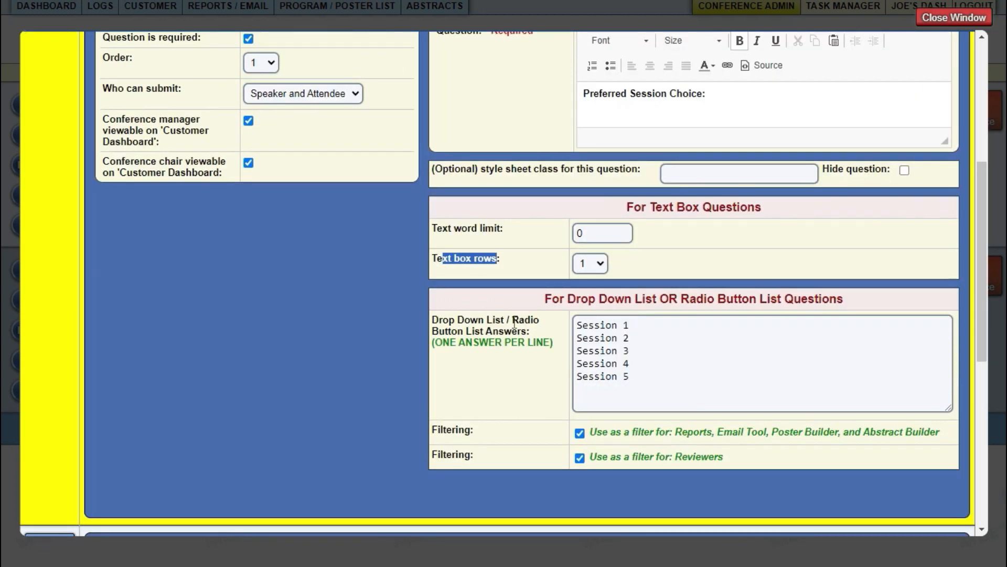
left_click(439, 319)
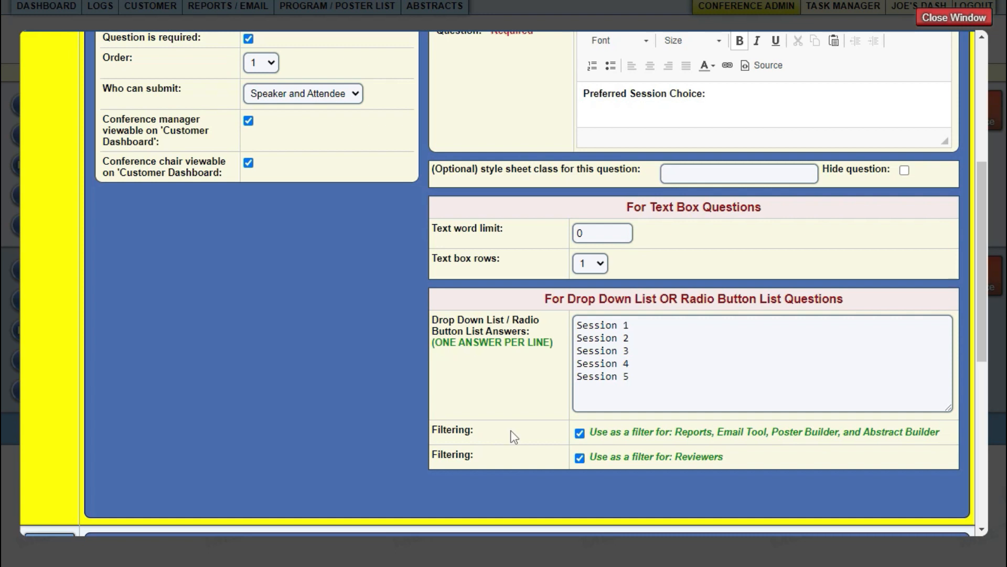
scroll(511, 435, "down", 1)
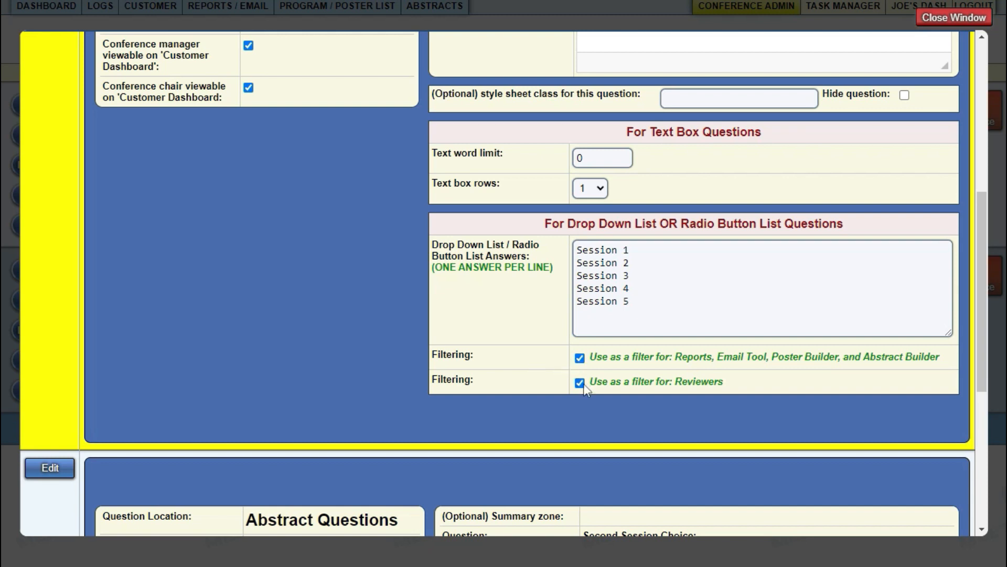
left_click_drag(630, 382, 762, 389)
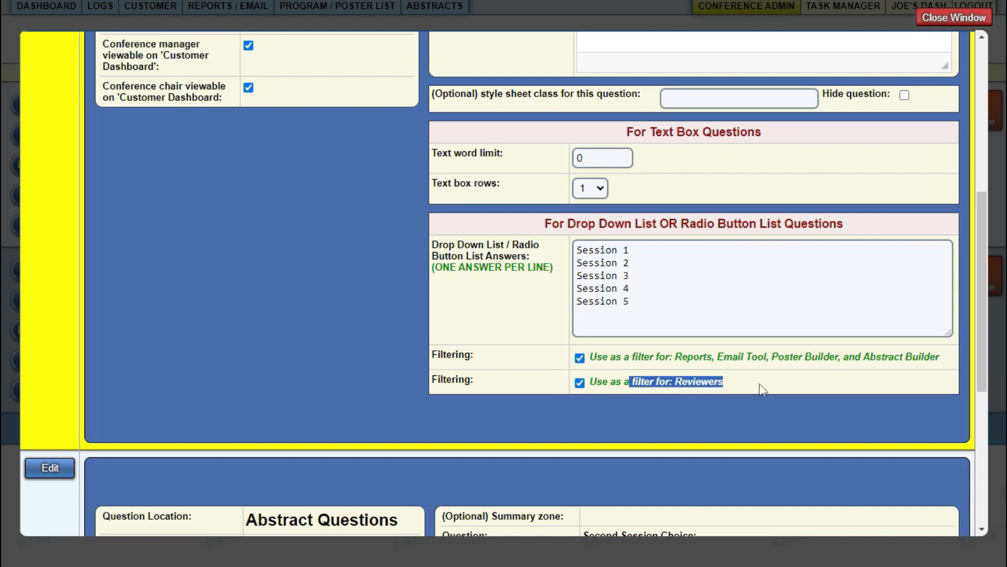
View the customer answers, examine the survey question "Was the conference informative" and its settings, and close the survey window
left_click(600, 357)
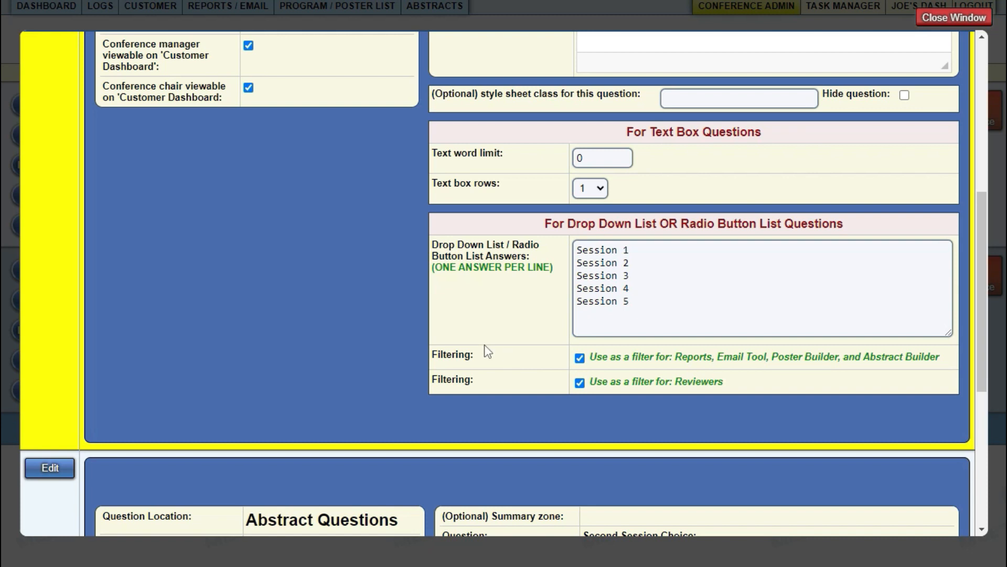
scroll(491, 344, "down", 1)
scroll(491, 344, "up", 2)
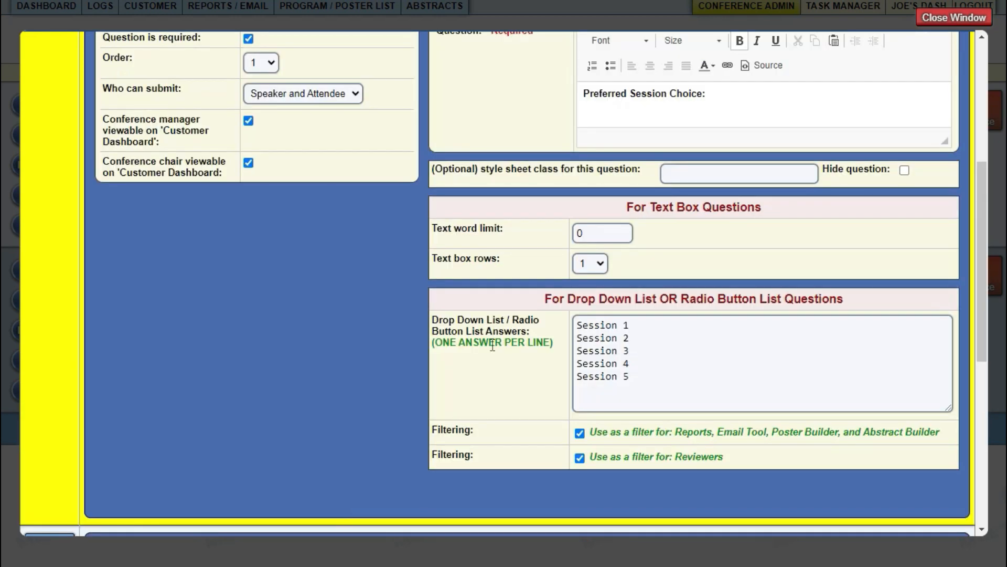
scroll(492, 346, "up", 4)
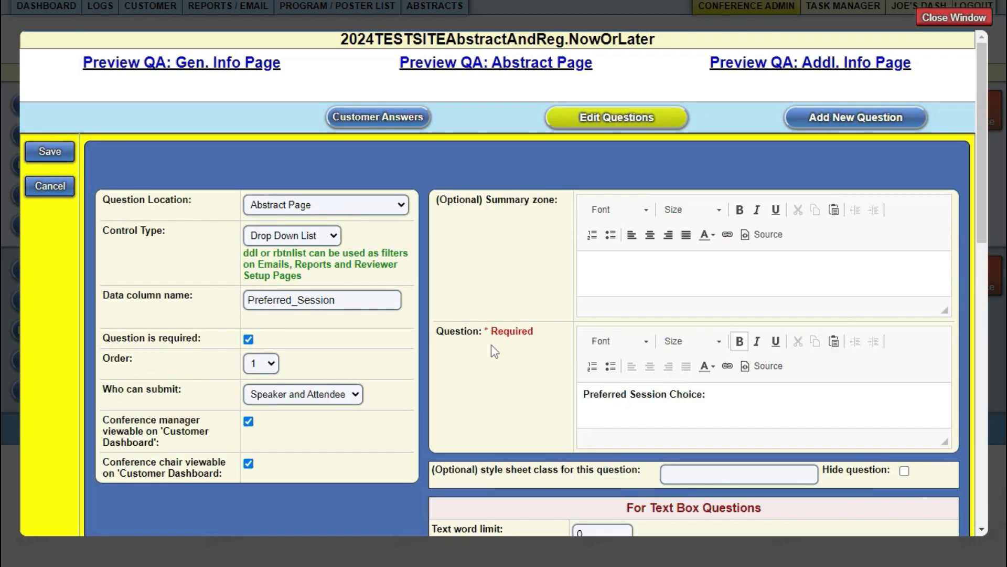
left_click(377, 117)
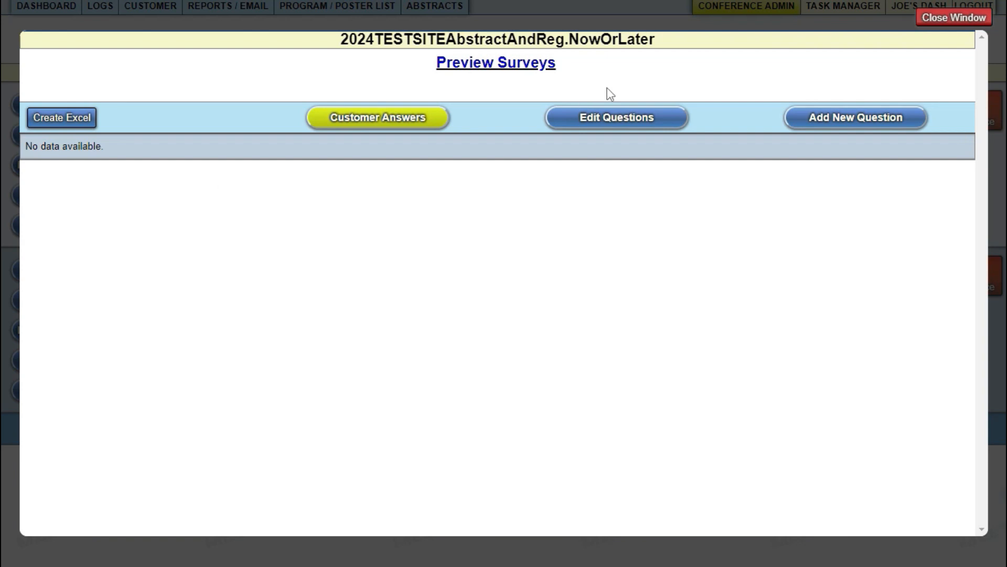
left_click(594, 124)
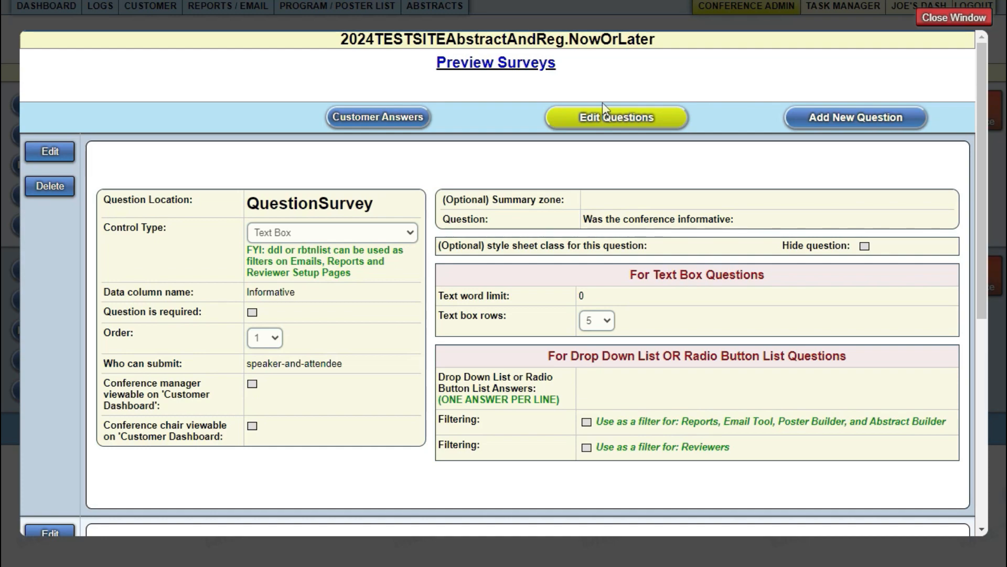
left_click(935, 21)
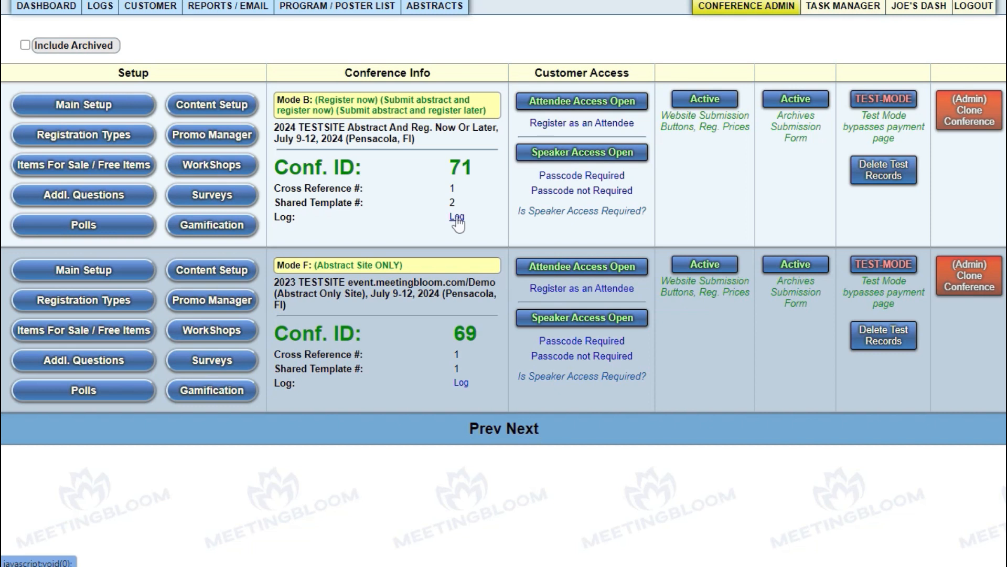
Close speaker access for conference 71, confirming the change, and reopen it
left_click(559, 153)
key("Return")
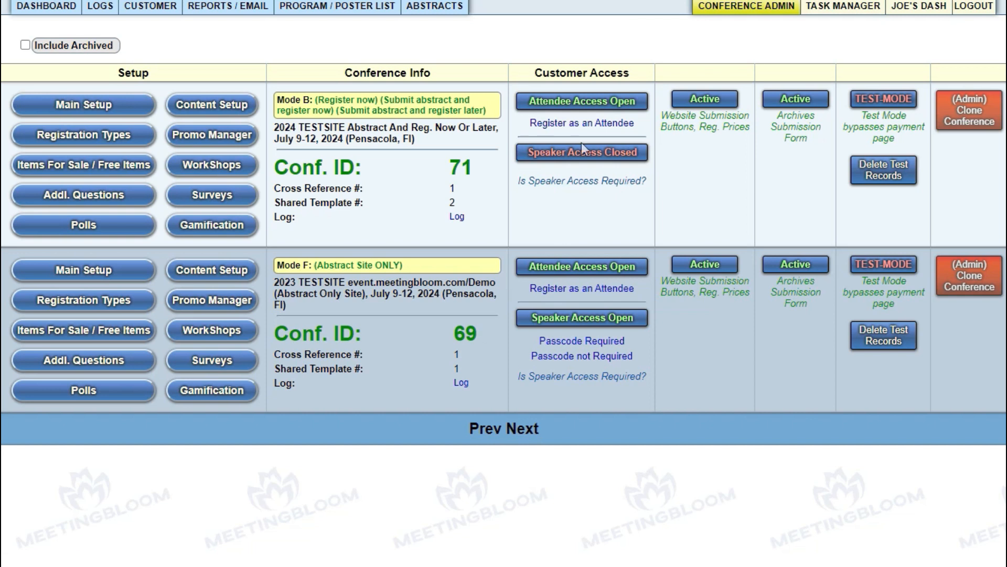
left_click(562, 157)
key("Return")
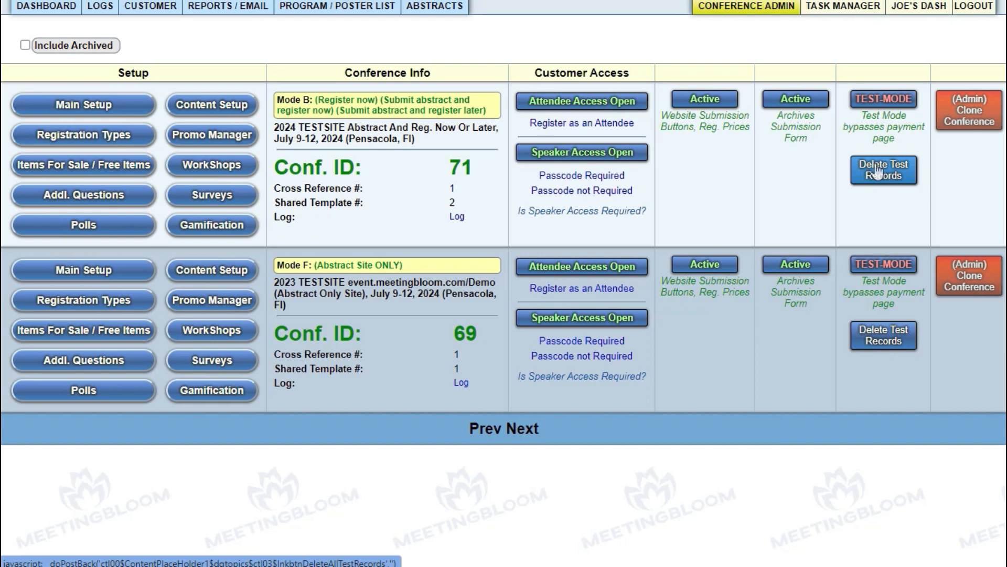
Try to switch conference 71 out of test mode
left_click(880, 100)
key("Return")
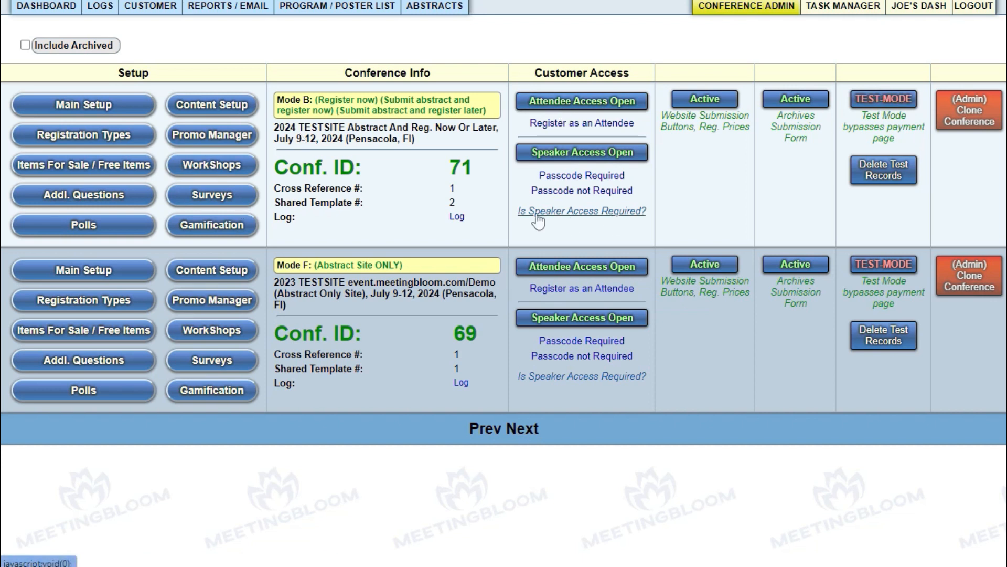
Display the available conference administration areas
mouse_move(744, 7)
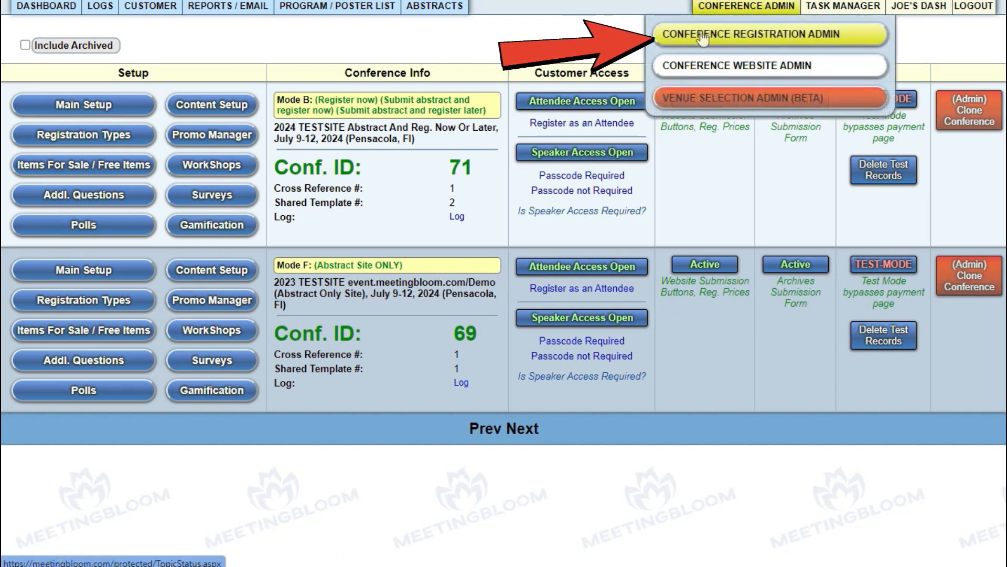